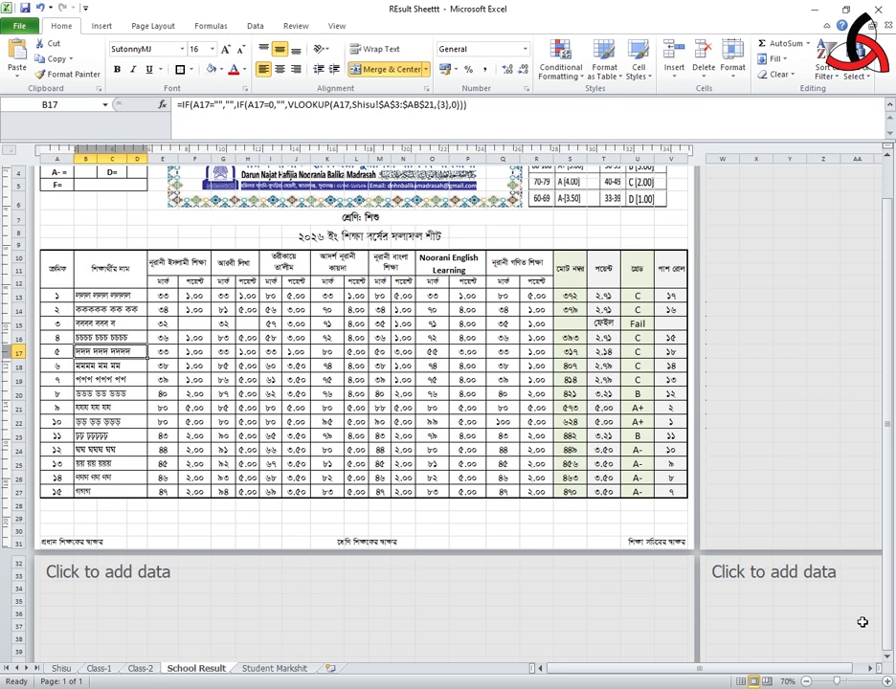
Step: On the Student Markshit sheet, set the paper size to A4 and the print quality to 600 dpi
left_click(274, 668)
left_click(136, 24)
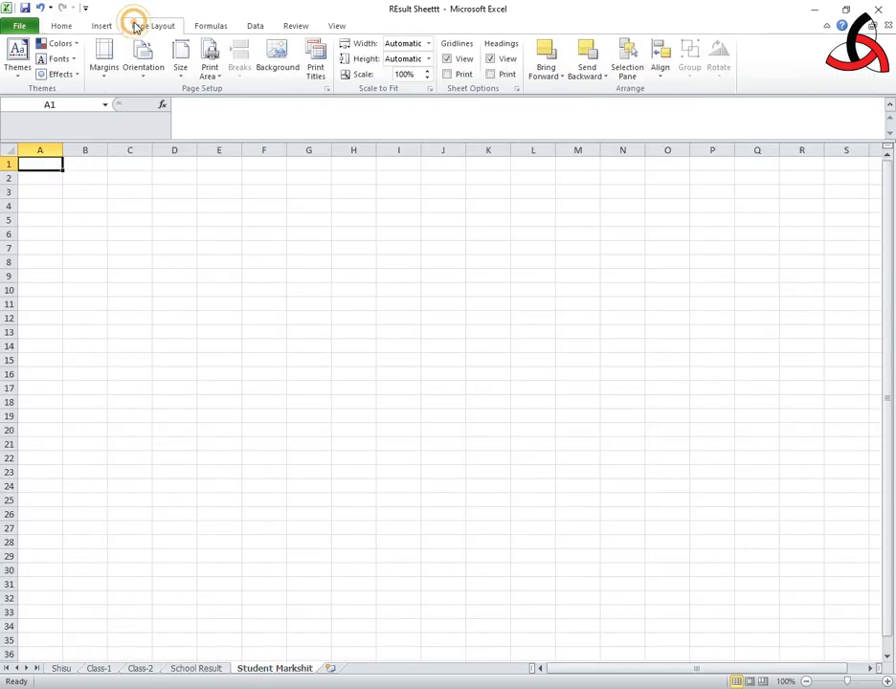
left_click(327, 88)
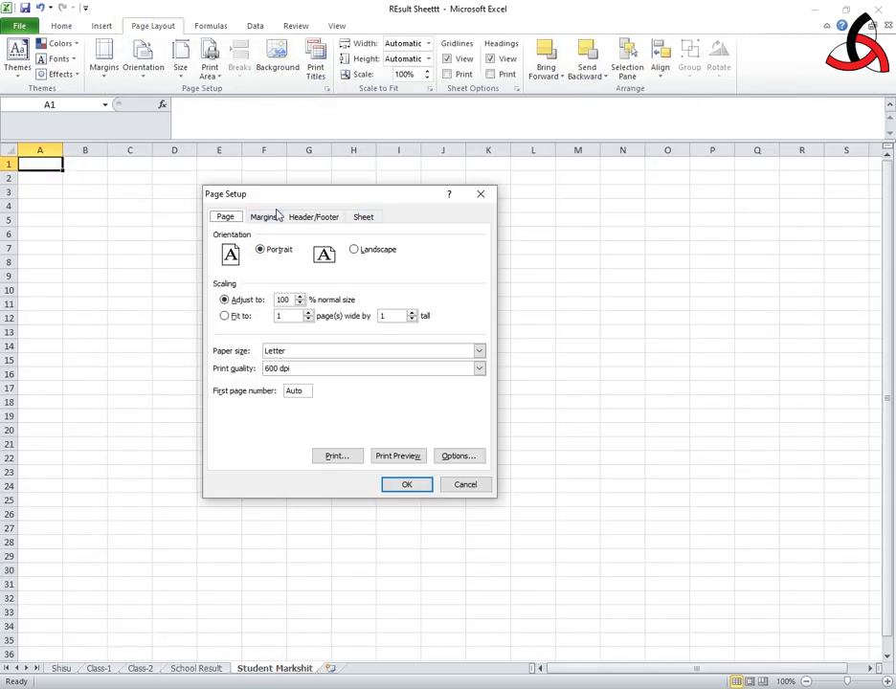
left_click(278, 351)
scroll(287, 393, "down", 1)
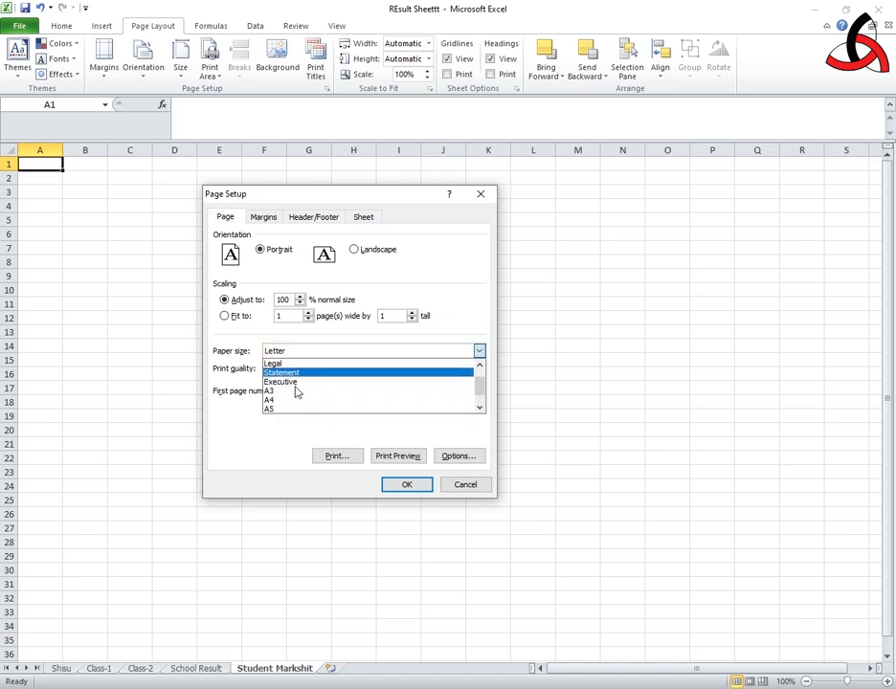
left_click(288, 400)
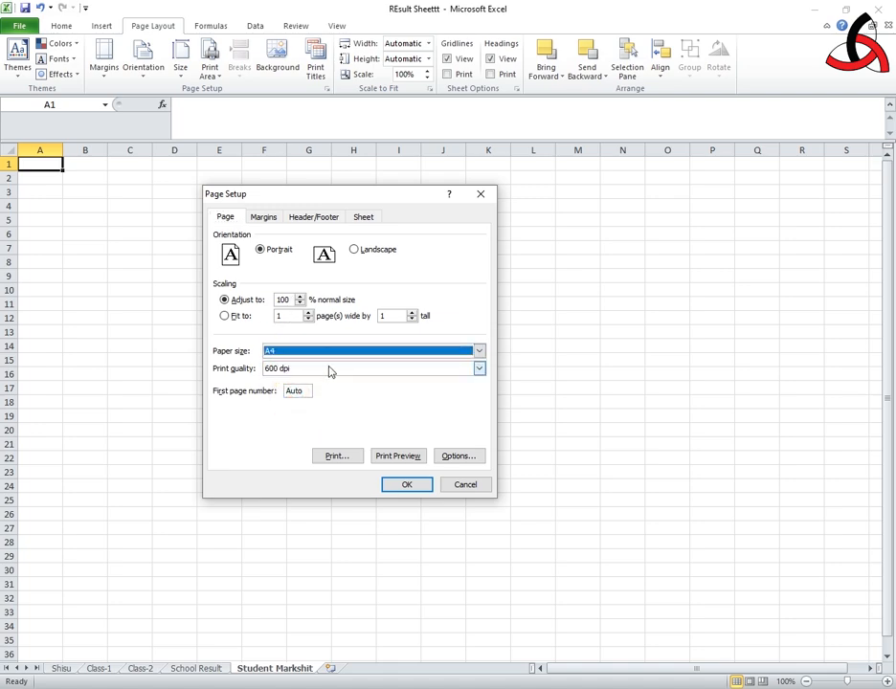
left_click(332, 368)
left_click(332, 379)
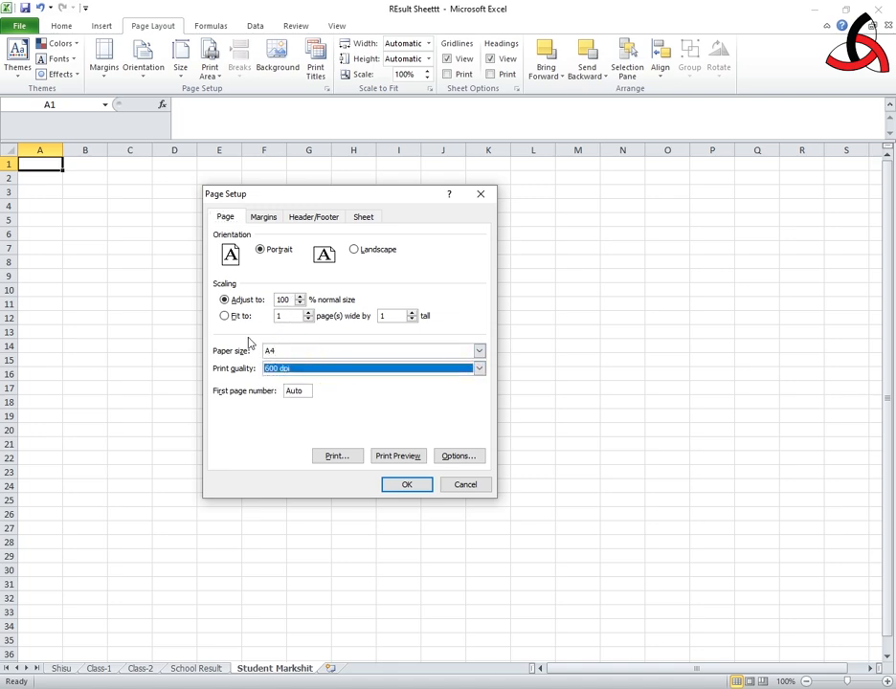
Step: Set the top, bottom, left, right, header and footer margins all to 0 and apply the page setup
left_click(264, 217)
left_click_drag(277, 314, 253, 316)
type("0")
left_click_drag(350, 248, 326, 250)
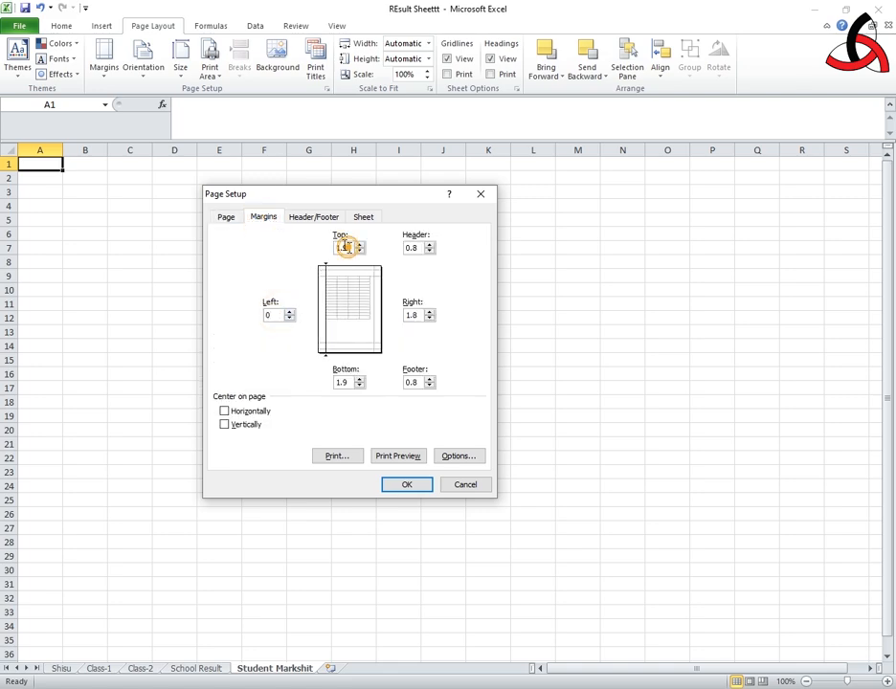
type("0")
left_click_drag(419, 247, 391, 251)
type("0")
left_click_drag(418, 315, 383, 325)
type("0")
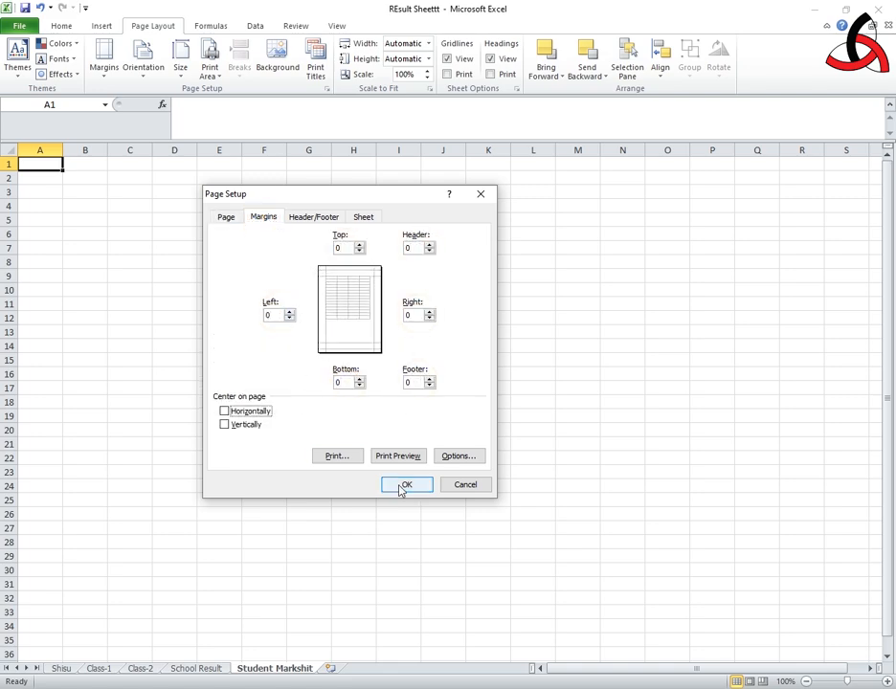
left_click(402, 485)
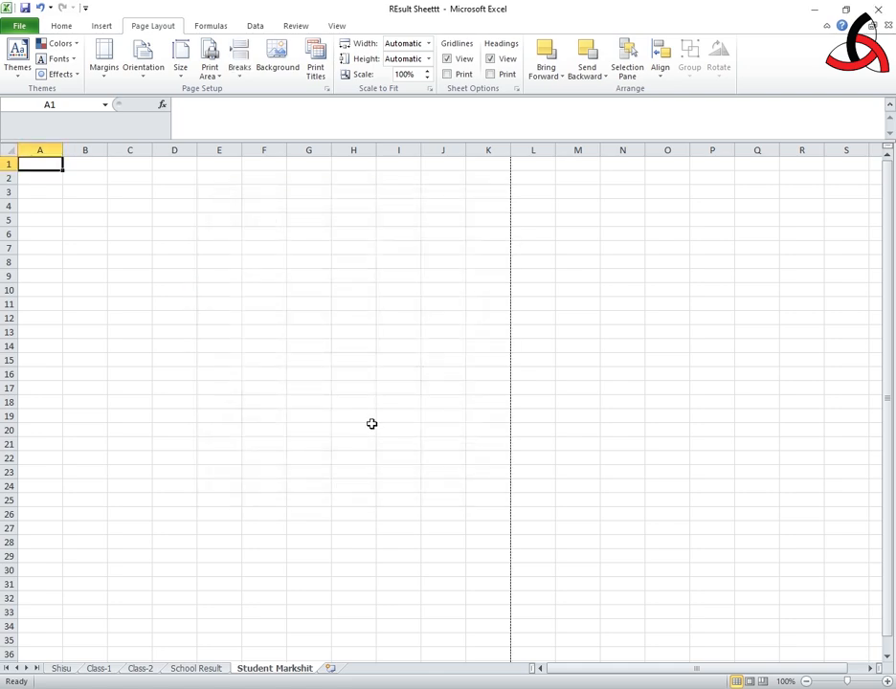
Step: Show the Student Markshit sheet in Page Layout view
scroll(368, 287, "down", 3, "ctrl")
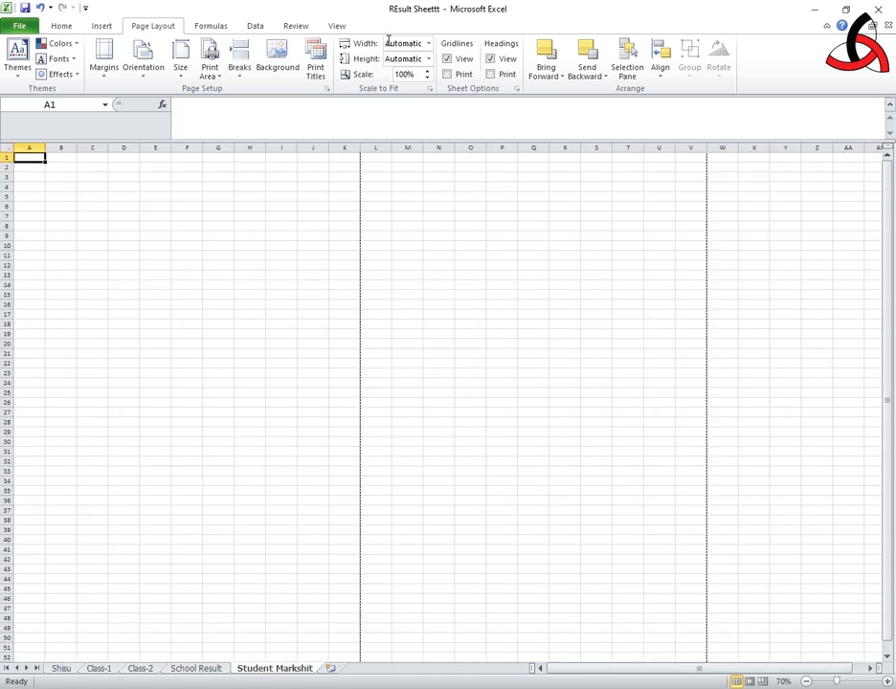
left_click(336, 26)
left_click(45, 65)
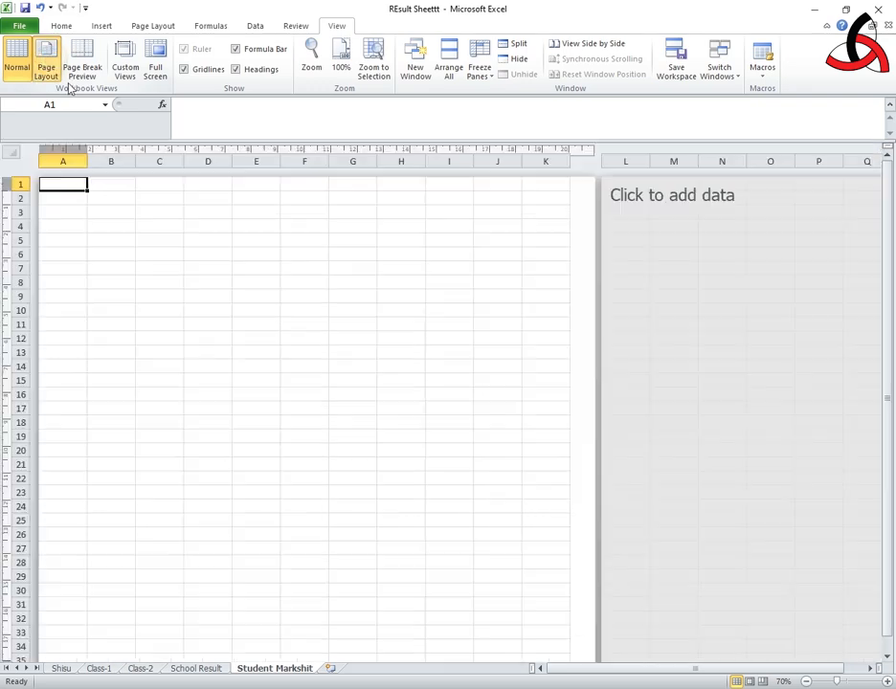
Step: Insert the picture "22223 BOrder copy" into the center section of the page header and apply it
left_click(153, 26)
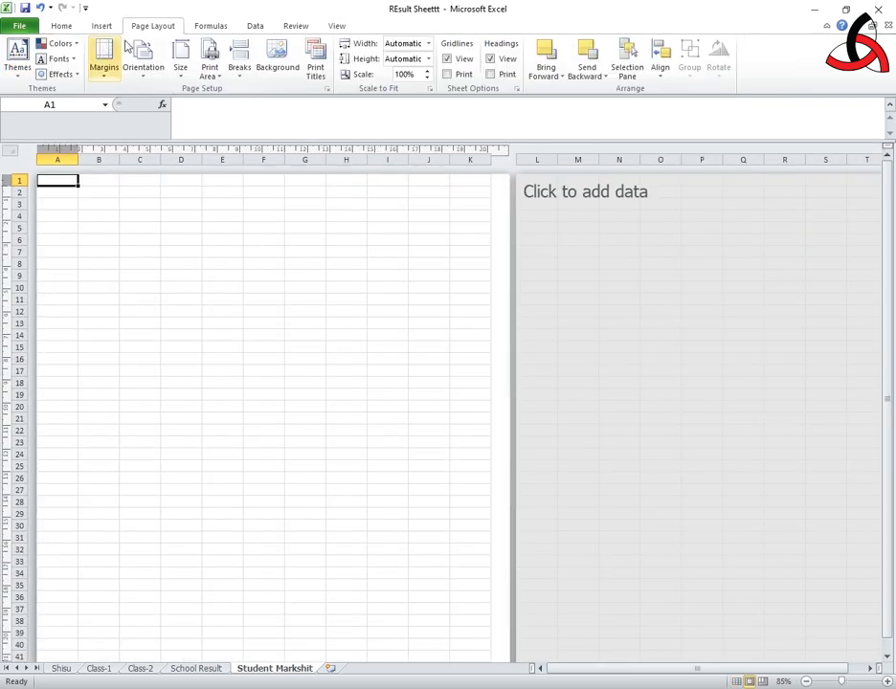
left_click(327, 89)
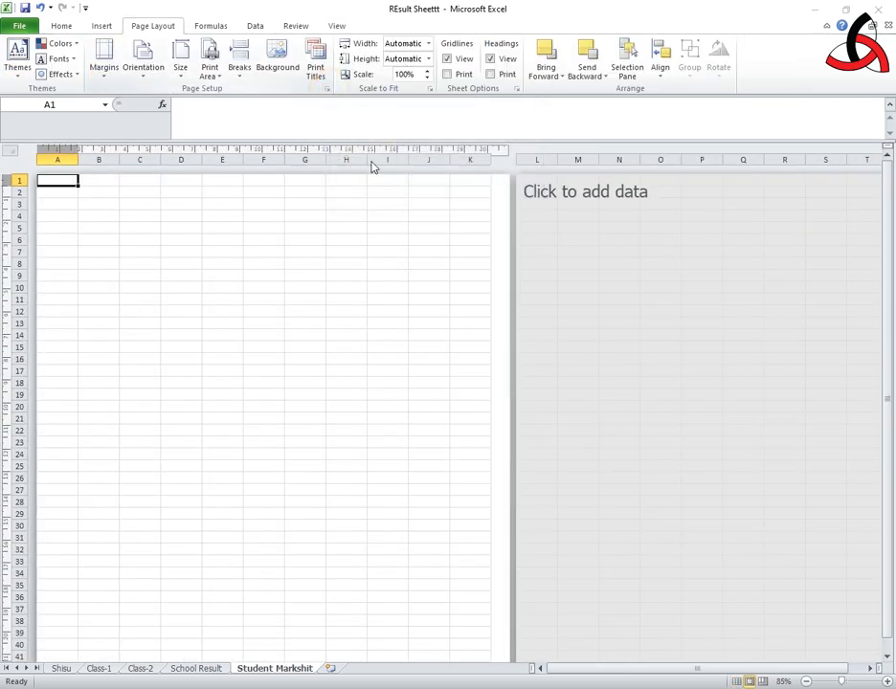
left_click(332, 220)
left_click(310, 308)
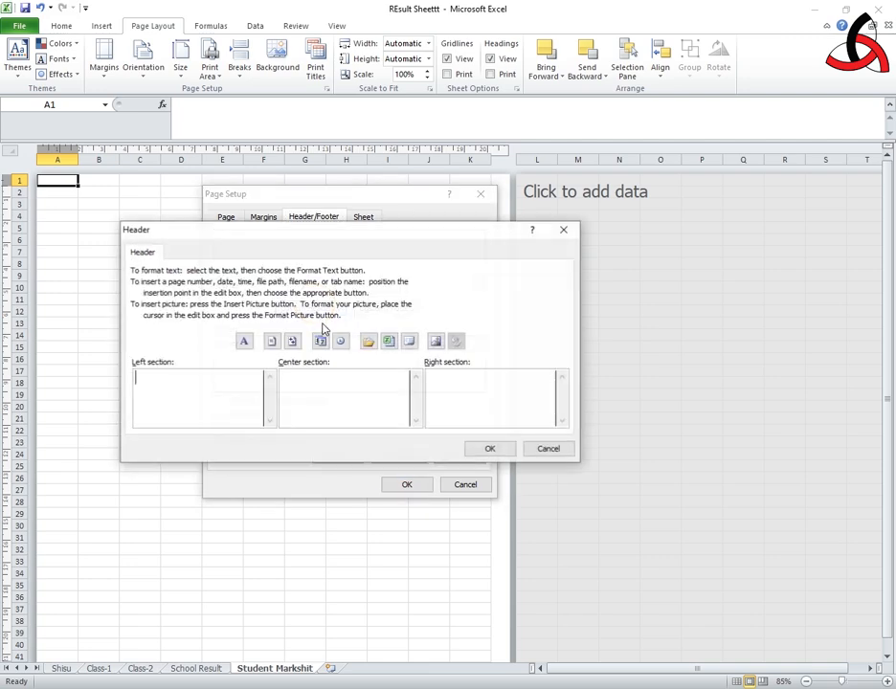
left_click(395, 394)
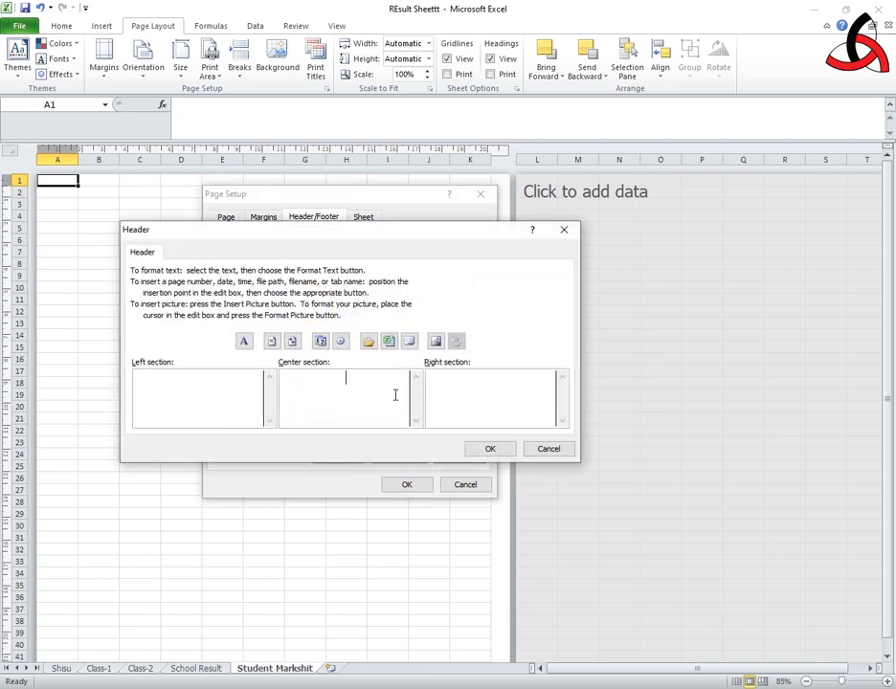
left_click(435, 341)
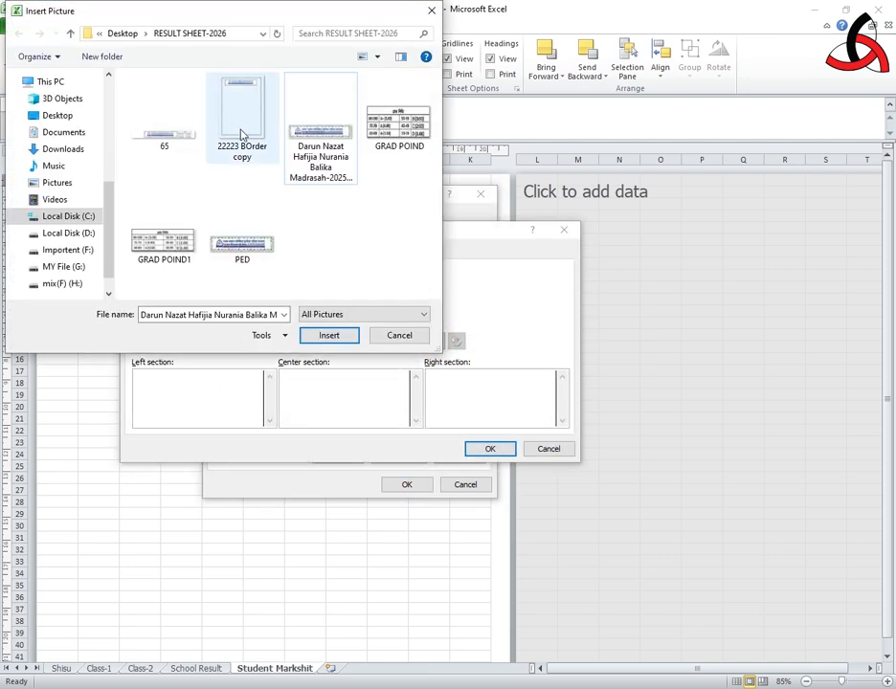
left_click(242, 134)
left_click(332, 335)
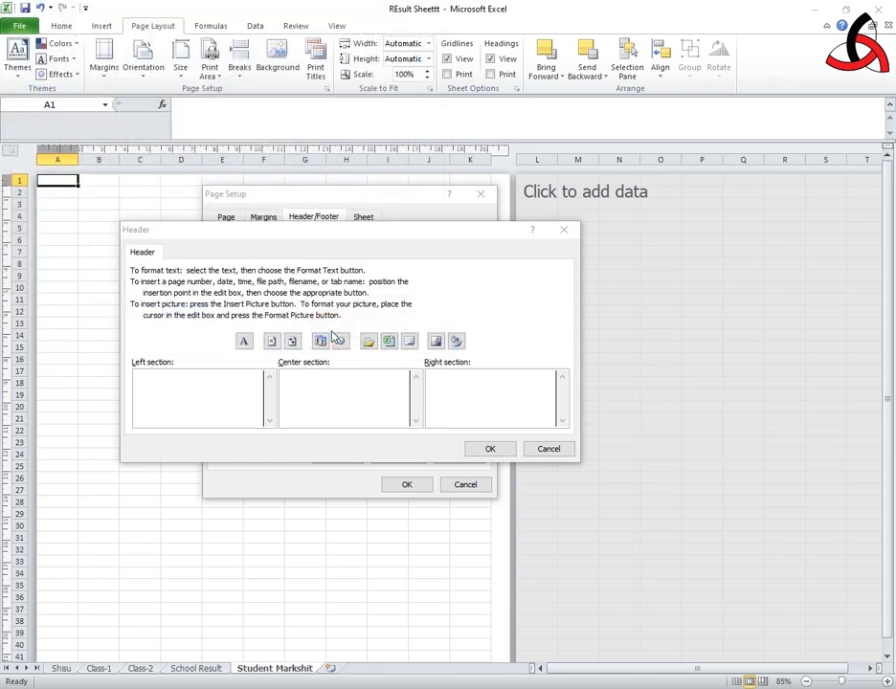
left_click(489, 449)
left_click(406, 485)
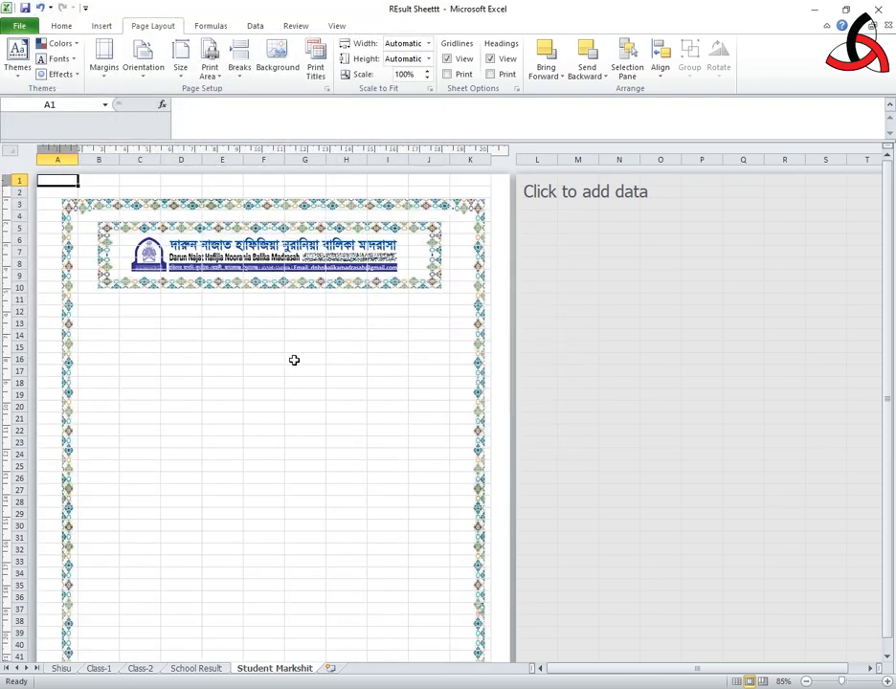
Step: Examine how the header border picture covers the first page and the neighbouring pages
scroll(294, 360, "down", 9)
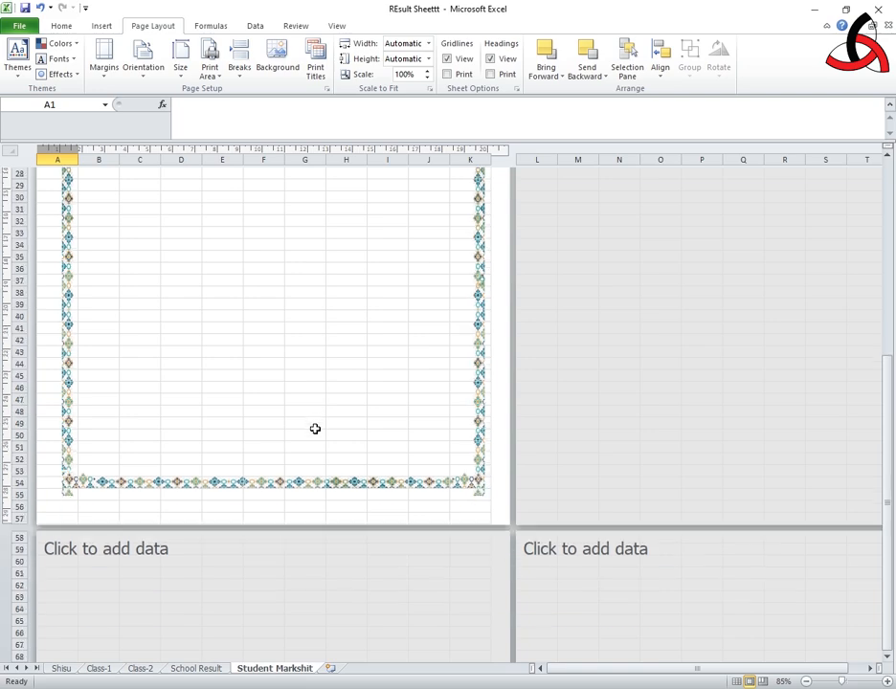
scroll(314, 429, "down", 1)
left_click(252, 540)
scroll(326, 511, "down", 5)
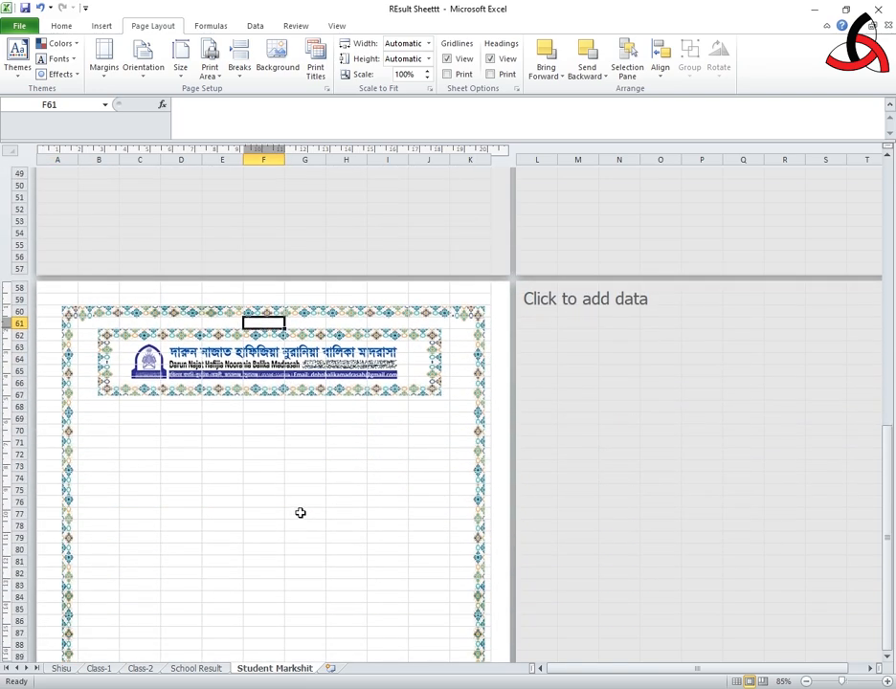
left_click(301, 512)
left_click(696, 420)
scroll(682, 417, "up", 4)
left_click(671, 301)
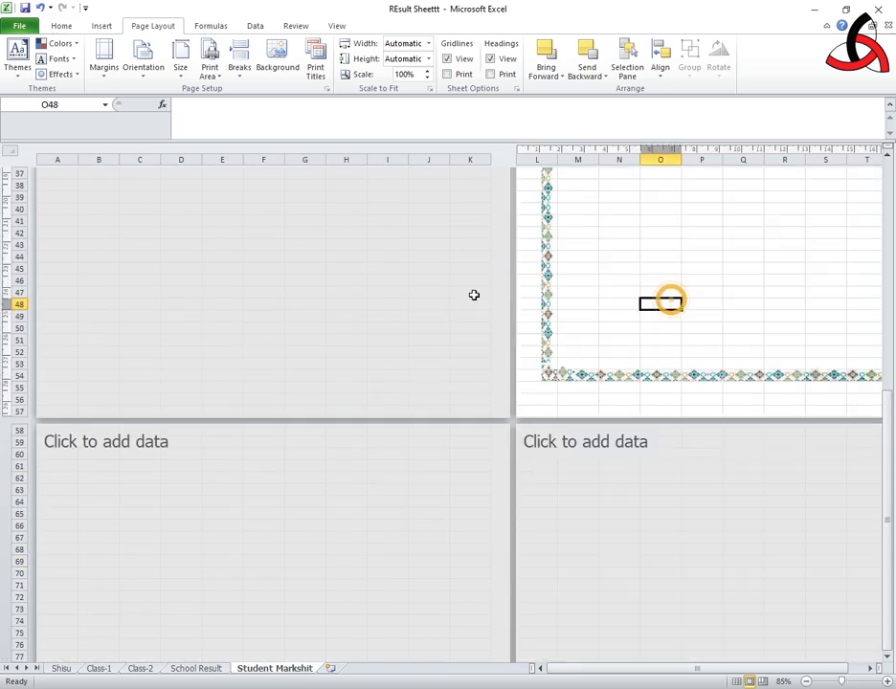
left_click(435, 293)
scroll(383, 385, "up", 10)
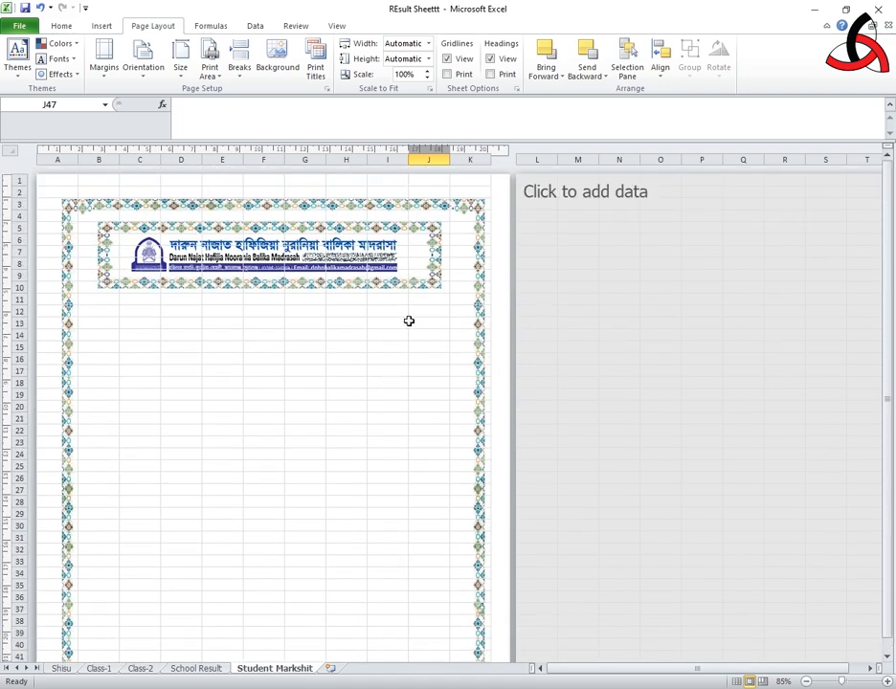
Step: Try the serial label ক্র right-aligned in cell B10 and check it in the print preview
left_click(100, 306)
type("h")
key("Tab")
left_click(140, 390)
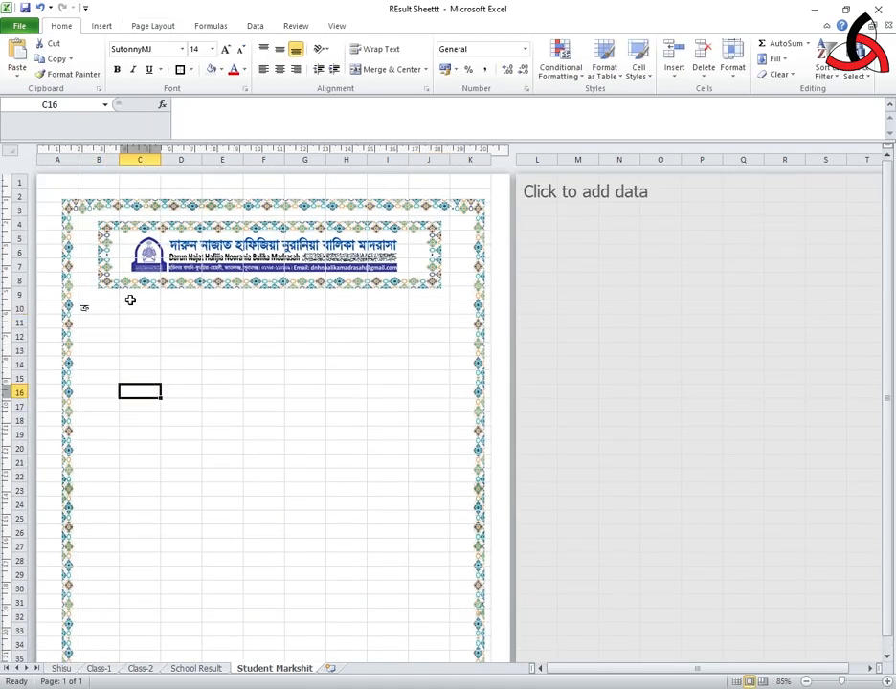
left_click(104, 309)
left_click(295, 69)
left_click(222, 379)
key("ctrl+p")
left_click(61, 26)
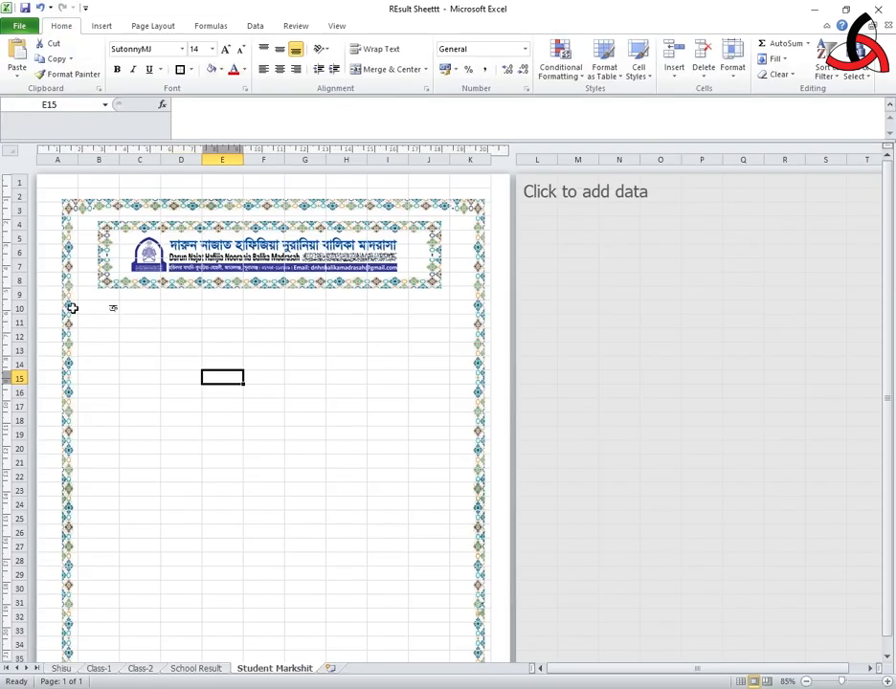
Step: Enter the serial label ক্র: right-aligned in A10, clear the one in B10, and check the print preview
left_click(70, 308)
type("K")
left_click(139, 391)
left_click(59, 308)
left_click(222, 406)
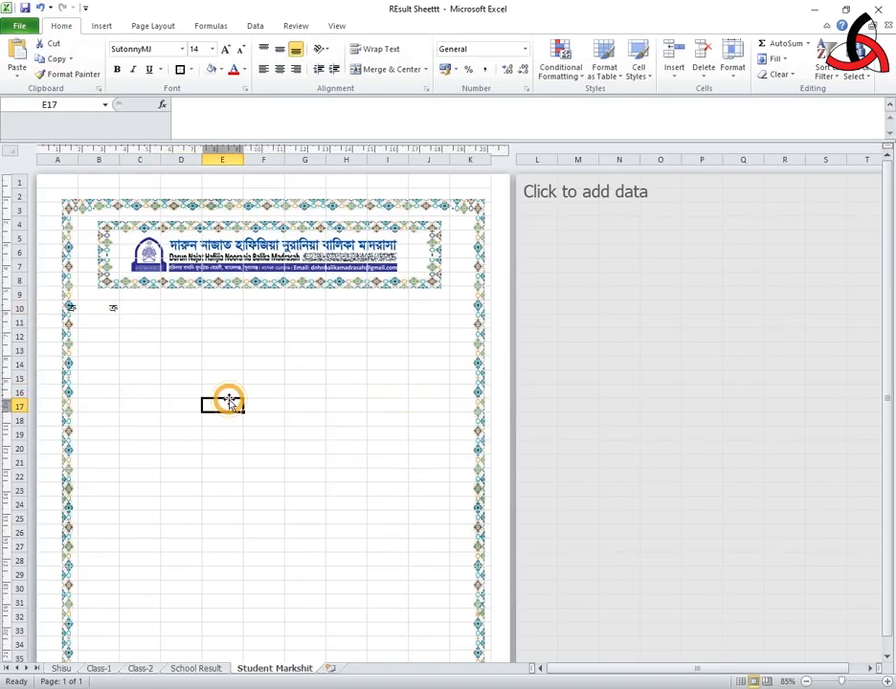
key("ctrl+p")
left_click(61, 25)
left_click(107, 308)
key("ctrl+p")
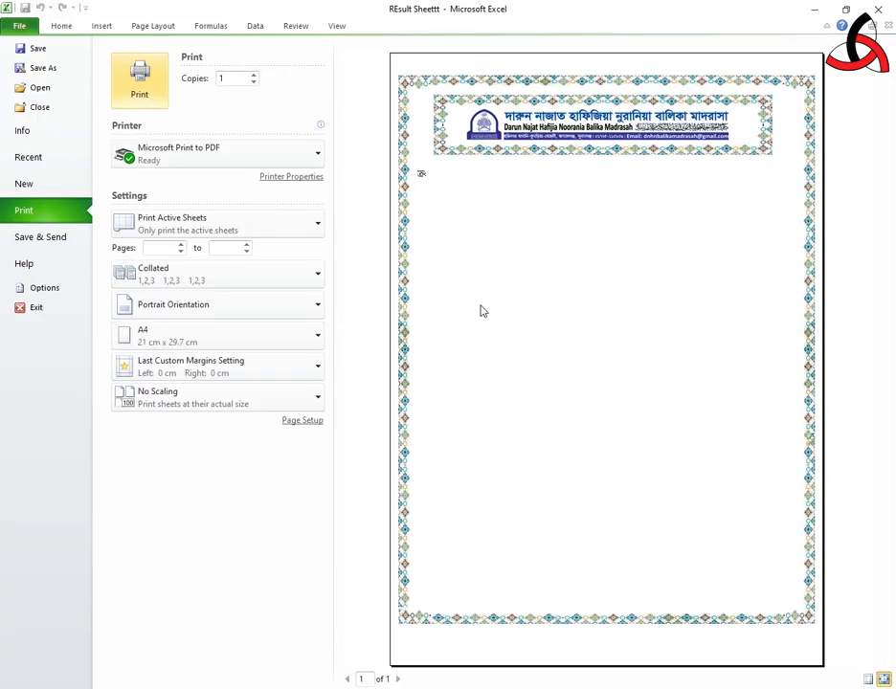
left_click(61, 26)
Step: Merge C10:I10 for the heading শ্রেণি: শিশু and add the centered heading ফলাফল শীট in the row below
left_click_drag(148, 308, 379, 307)
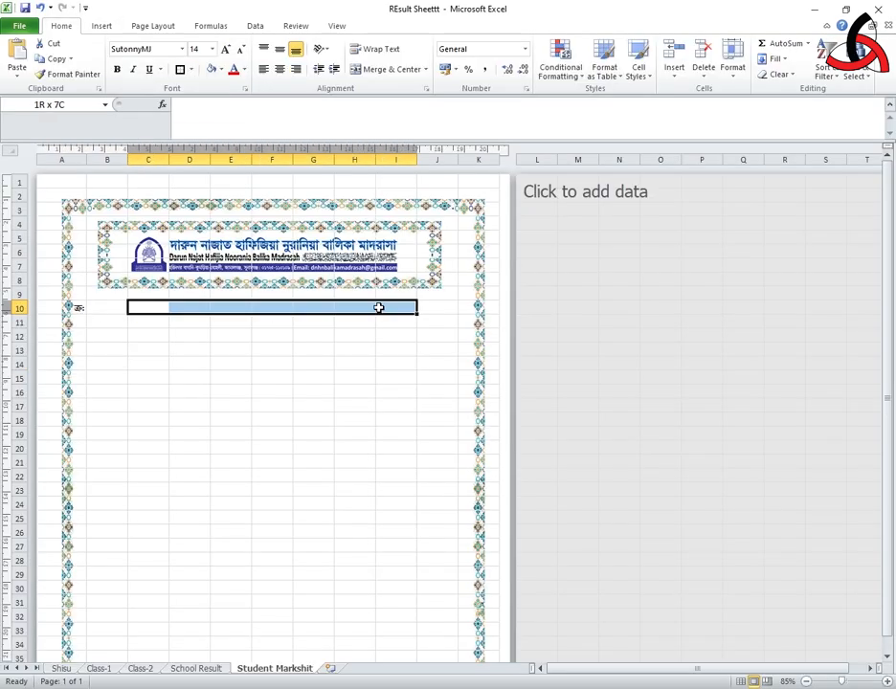
left_click(387, 69)
type("শ্রেণি: শিশুফলাফল শীট")
left_click(231, 375)
Step: Enter the labels রোল: and শিক্ষা বর্ষ: in row 12 and make them bold
left_click(148, 339)
type("রোলশিক্ষা বর্ষ")
left_click_drag(283, 338, 378, 341)
left_click(189, 381)
left_click_drag(187, 341, 395, 342)
left_click(117, 69)
Step: Give the row 12 label cells a dark fill and merge G12:I12 as the academic year value cell
left_click(190, 341)
left_click(221, 72)
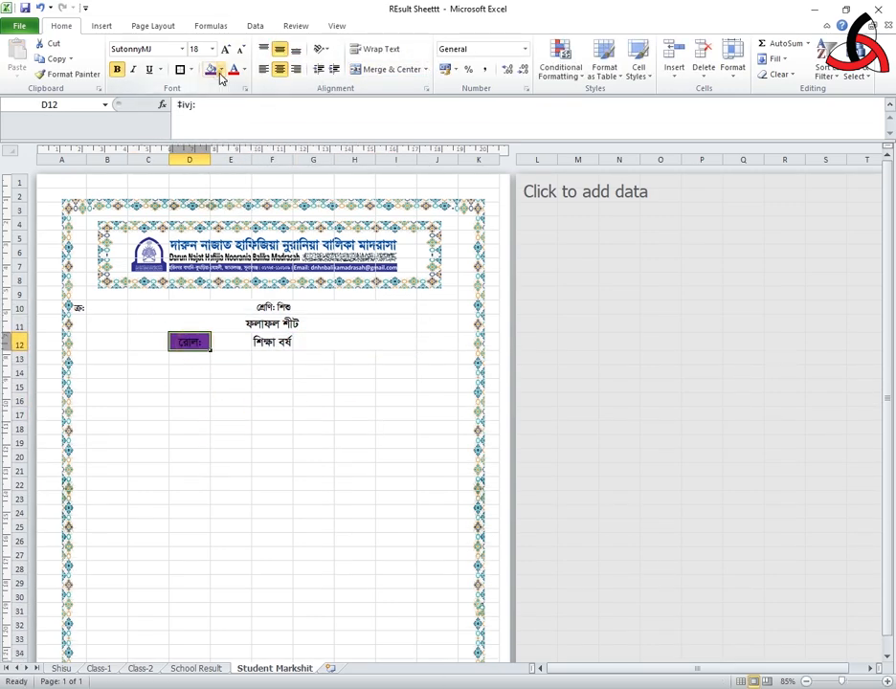
double_click(278, 342)
left_click(387, 69)
left_click_drag(314, 342, 389, 352)
Step: Enter the marks table headings ক্রমিক, বিষয়ে নাম, প্রাপ্ত নাম্বার, পয়েন্ট and গ্রেড in row 14
scroll(231, 340, "down", 1)
left_click(160, 325)
type("ক্রমিক")
key("Tab")
type("বিষয়ে নাম")
type(" নাম্বার")
key("Tab")
type("পয়েন্ট")
key("Tab")
type("গ্রেড")
key("ctrl+p")
Step: Bold the headings, add borders to the table C14:I27, and merge columns D to F for the subject name
left_click_drag(190, 324, 274, 324)
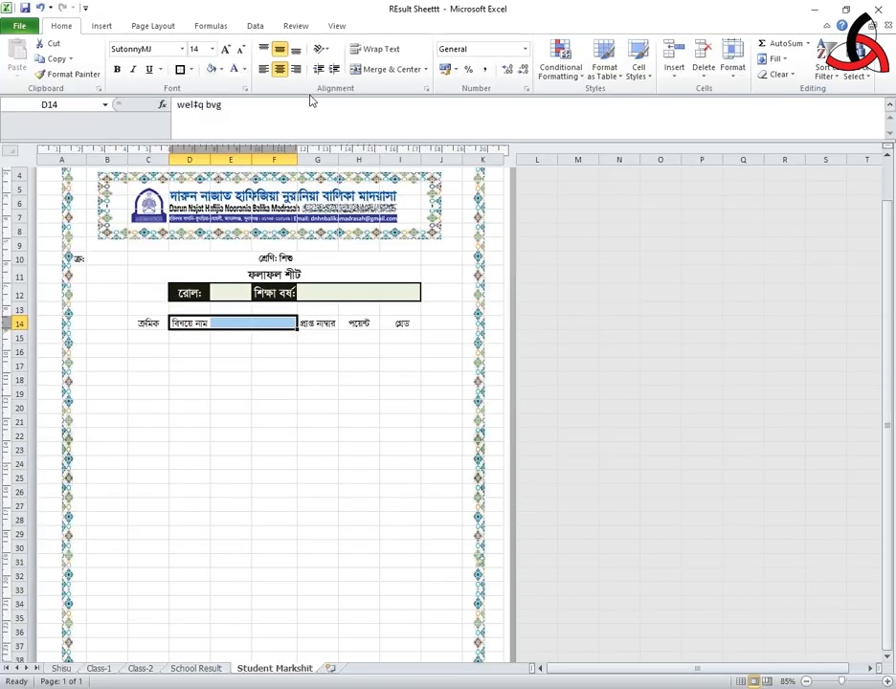
left_click(387, 69)
left_click(117, 69)
left_click_drag(148, 324, 407, 506)
left_click(192, 69)
left_click_drag(189, 296, 277, 297)
left_click(388, 69)
Step: Merge B29:J29 for the heading মন্তব্য and make a bordered merged remarks box in B30:J33 below it
left_click_drag(112, 494, 448, 494)
left_click(388, 68)
type("মন্তব্য")
left_click_drag(107, 508, 434, 553)
left_click(388, 69)
left_click(319, 505)
left_click_drag(467, 160, 465, 163)
key("ctrl+z")
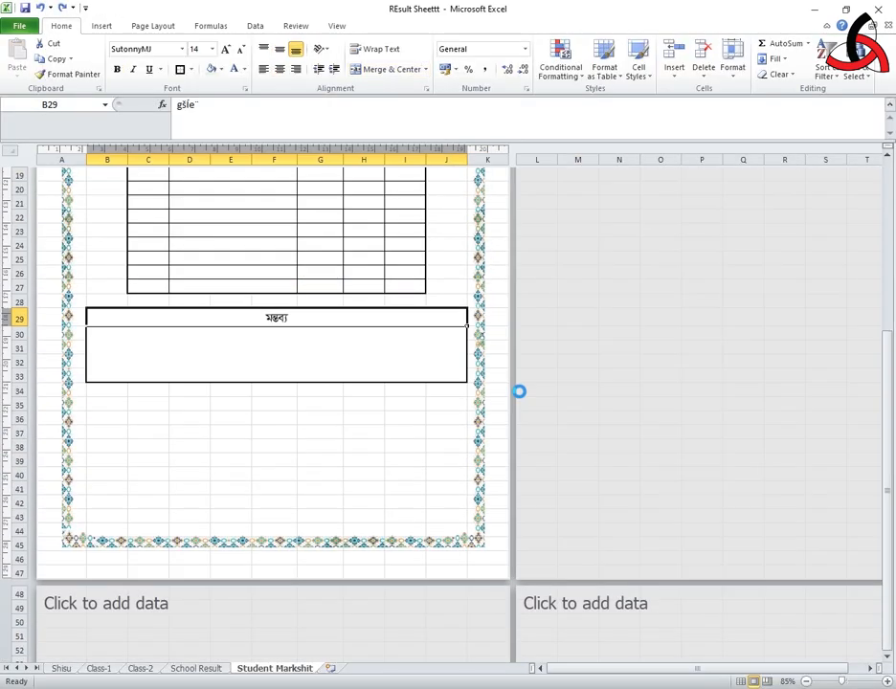
Step: Enter the labels শিক্ষার্থীর নাম:, পিতার নাম: and মোবাইল: above the marks table and merge their label cells across columns B and C
scroll(520, 391, "up", 6)
left_click(364, 460)
left_click(93, 263)
type("শিক্ষার্থীর নাম")
left_click_drag(124, 274, 100, 274)
left_click(387, 69)
Step: Add the labels গ্রাম:, ডাক:, জেলা:, উপজেলা: and জন্ম তারিখ: to rows 14 to 17 and merge the D:E value cells
left_click(267, 263)
type("গ্রাম")
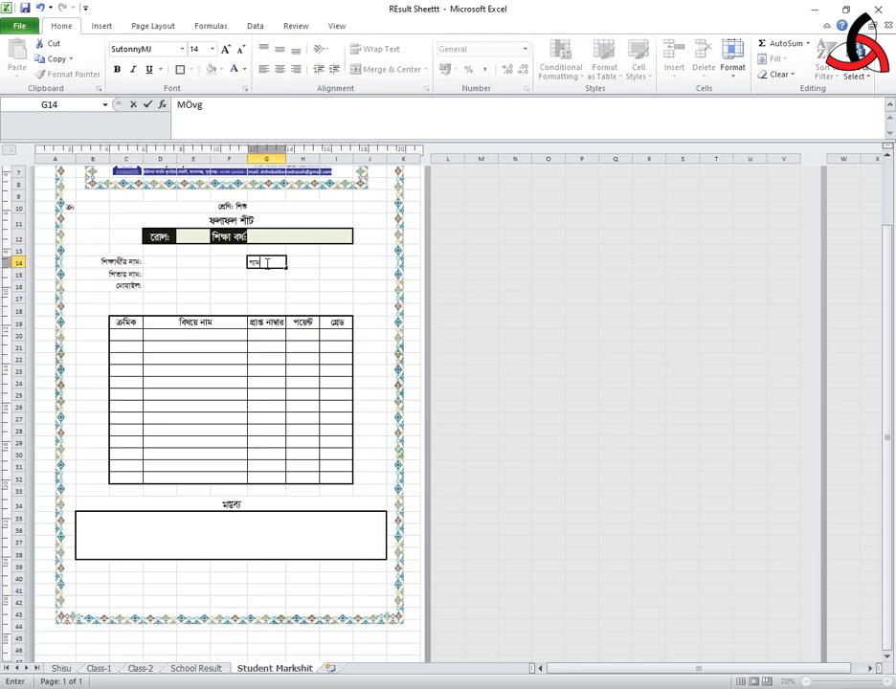
type(":")
key("Return")
type("ডাক")
double_click(276, 273)
key("ctrl+c")
left_click(128, 298)
key("ctrl+v")
left_click_drag(210, 268, 215, 298)
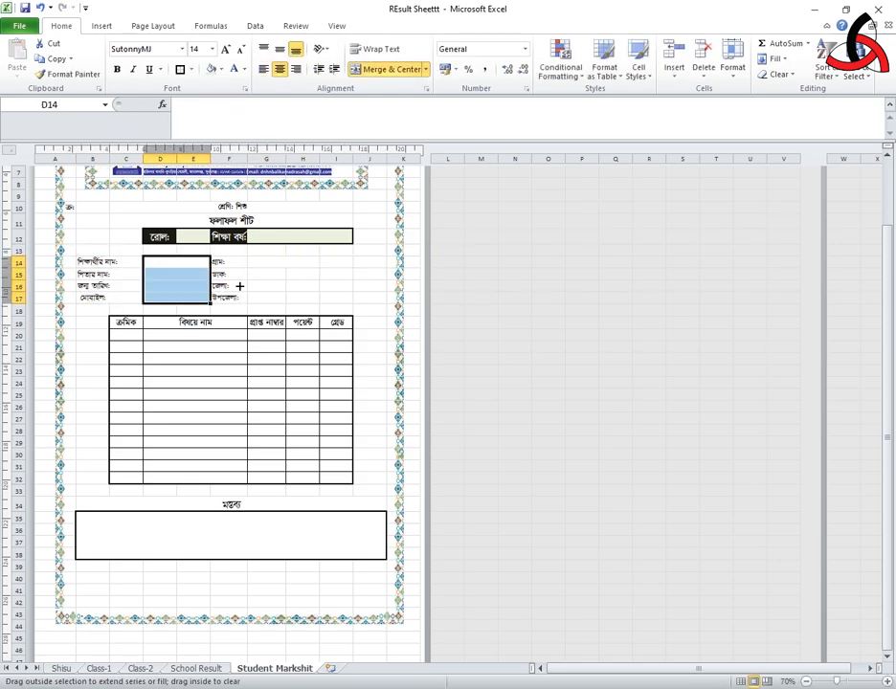
Step: Insert the picture GRAD POIND, fit it beside the student details in rows 14 to 17, and check the print preview
left_click(101, 26)
left_click(94, 55)
left_click(398, 110)
left_click(323, 336)
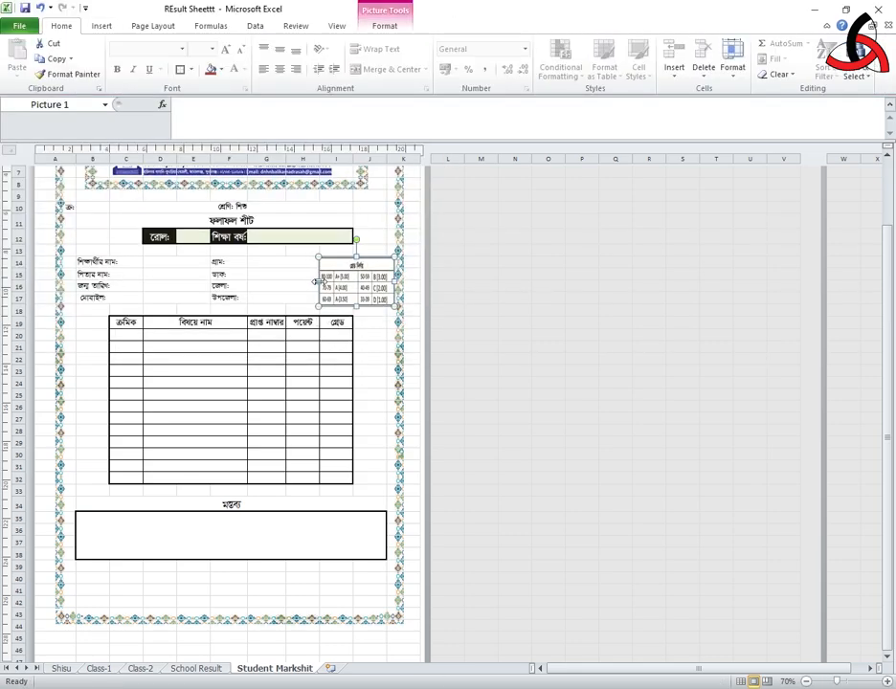
left_click(368, 70)
left_click(418, 424)
left_click(19, 26)
left_click(27, 210)
left_click(61, 26)
Step: Add merged signature labels প্রধান শিক্ষকের স্বাক্ষর, শিক্ষা সচিবের স্বাক্ষর and অভিভাবকের স্বাক্ষর at the page bottom and check the print preview
left_click(388, 69)
type("প্রধান শিক্ষকের স্বা")
left_click_drag(129, 464, 385, 464)
type("ক্ষর")
left_click(388, 69)
type("শিক্ষা সচিবের স্বাক্ষর")
left_click_drag(489, 465, 533, 464)
left_click(387, 69)
type("অভিভাবকের স্বাক্ষর")
key("ctrl+p")
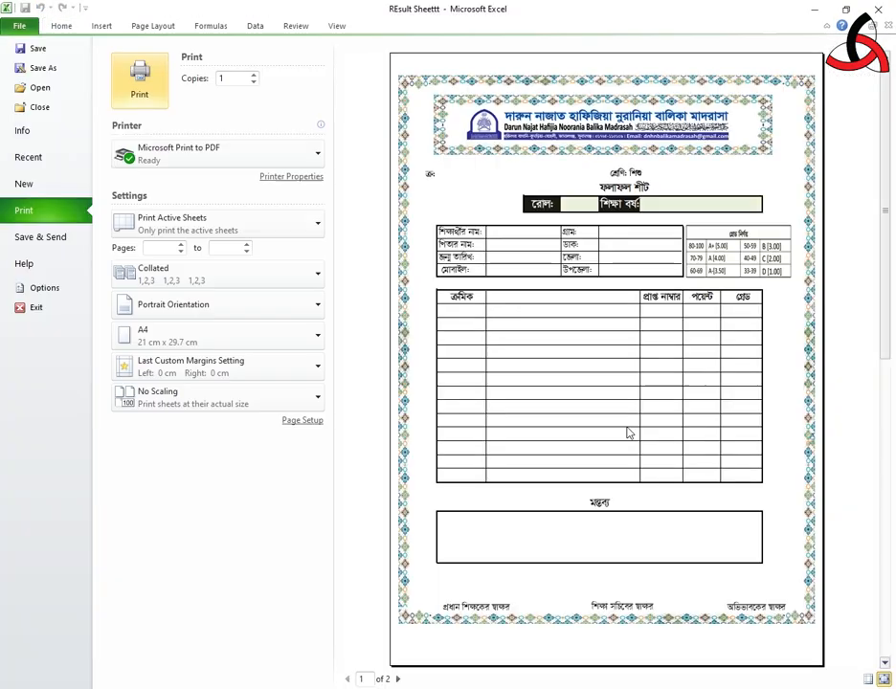
left_click(61, 26)
Step: Enter the label প্রকাশের তারিখ: in row 9 below the banner, check the preview, then shrink its font and align it right
type("প্রকাশের তারিখ:")
key("ctrl+p")
left_click_drag(385, 321, 528, 321)
left_click(61, 26)
left_click(402, 323)
left_click(102, 26)
left_click(61, 25)
left_click(241, 50)
left_click(295, 69)
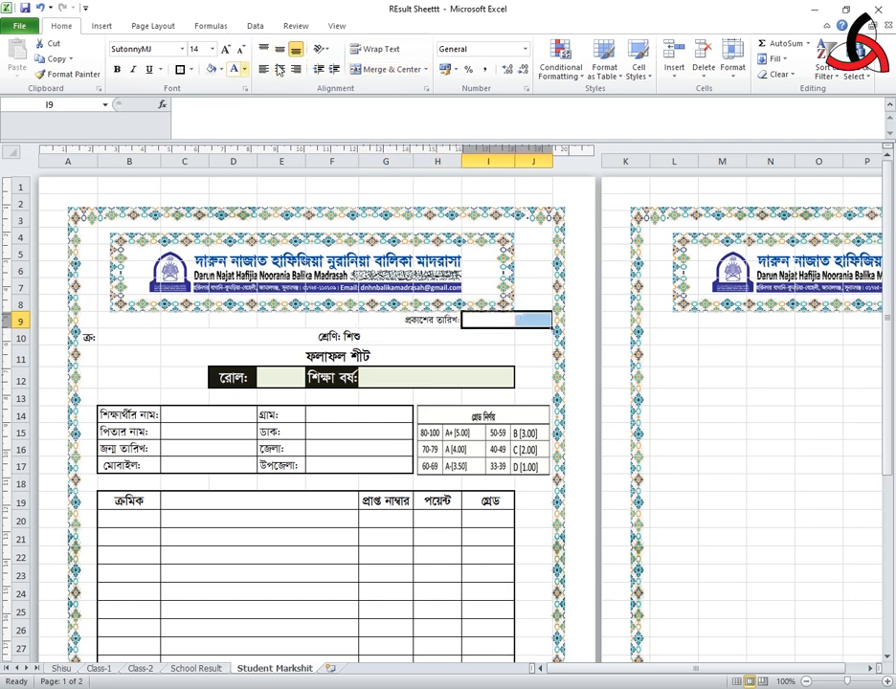
Step: Merge cells I9:J9 beside the publication date label, reduce the font to 12, and enter ১২/১২/২০২৬ ইং
left_click(387, 68)
left_click(240, 48)
double_click(480, 321)
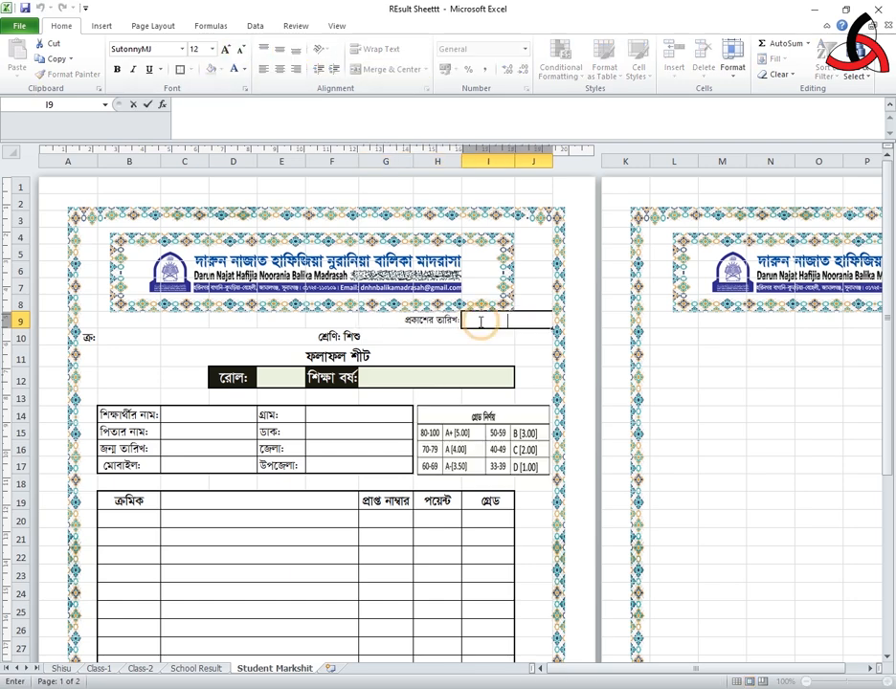
type("12/12/2026 Bs")
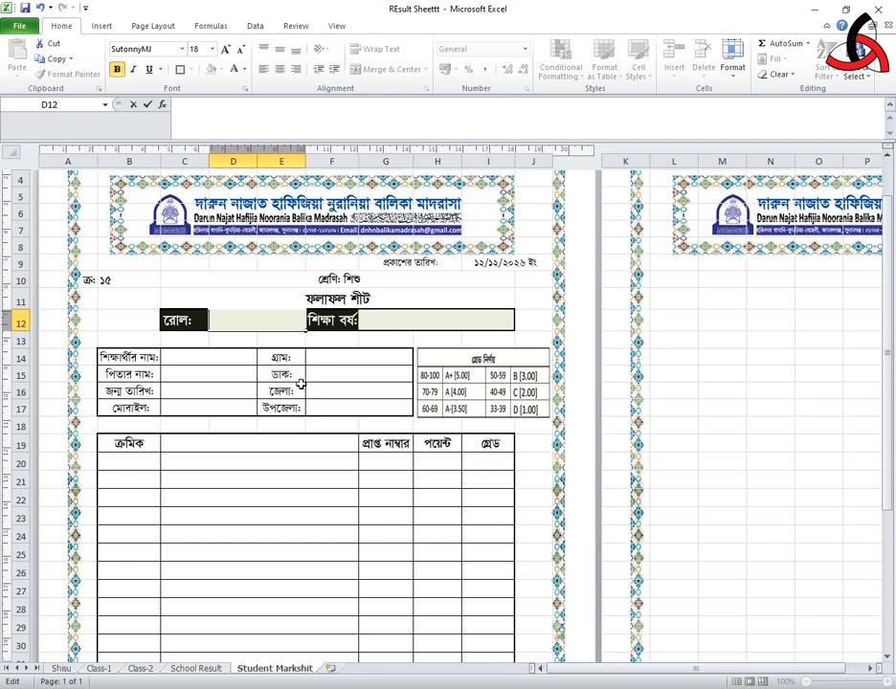
Step: Start a VLOOKUP formula in the roll value cell D12 with lookup value B10 and table Shisu!$A$3:$AB$21
left_click(294, 427)
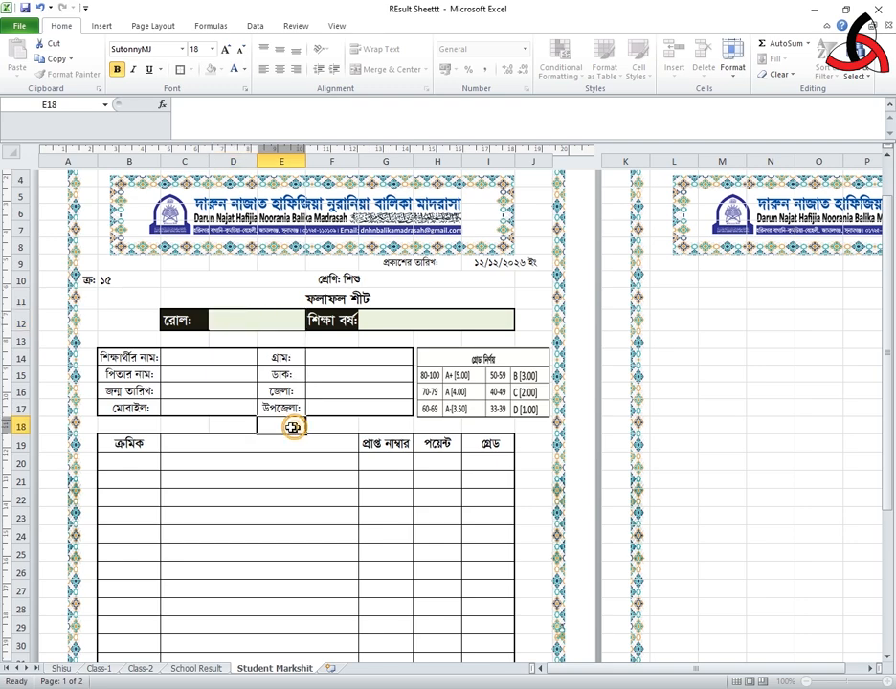
left_click(244, 312)
left_click(211, 120)
type("=Vlookup")
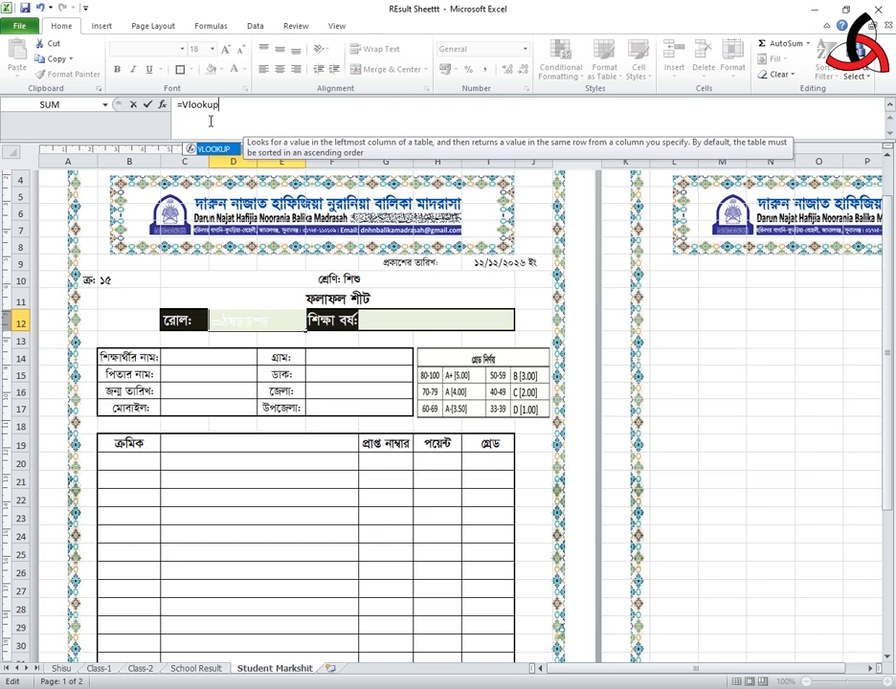
type("(")
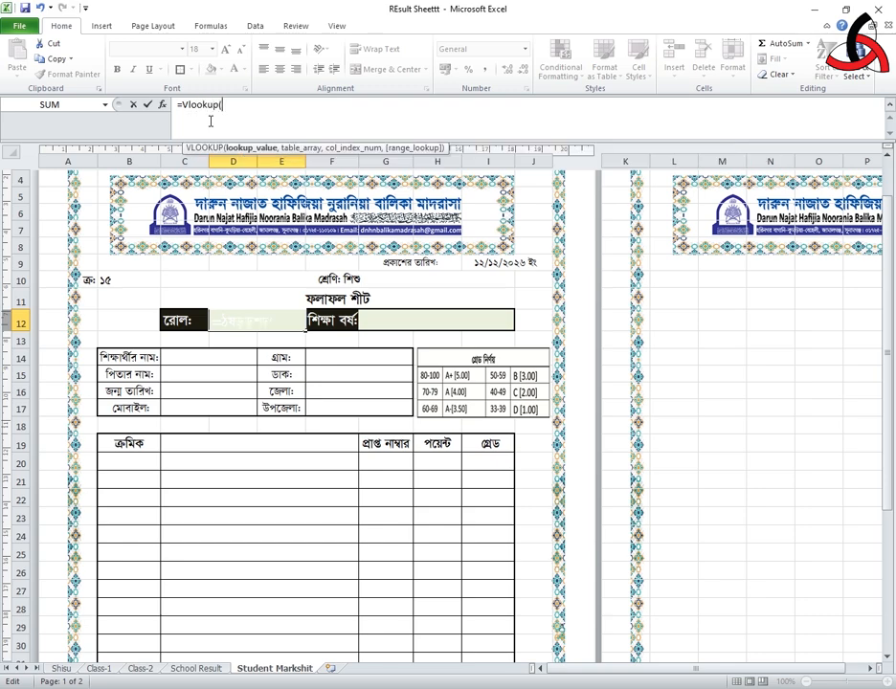
left_click(122, 286)
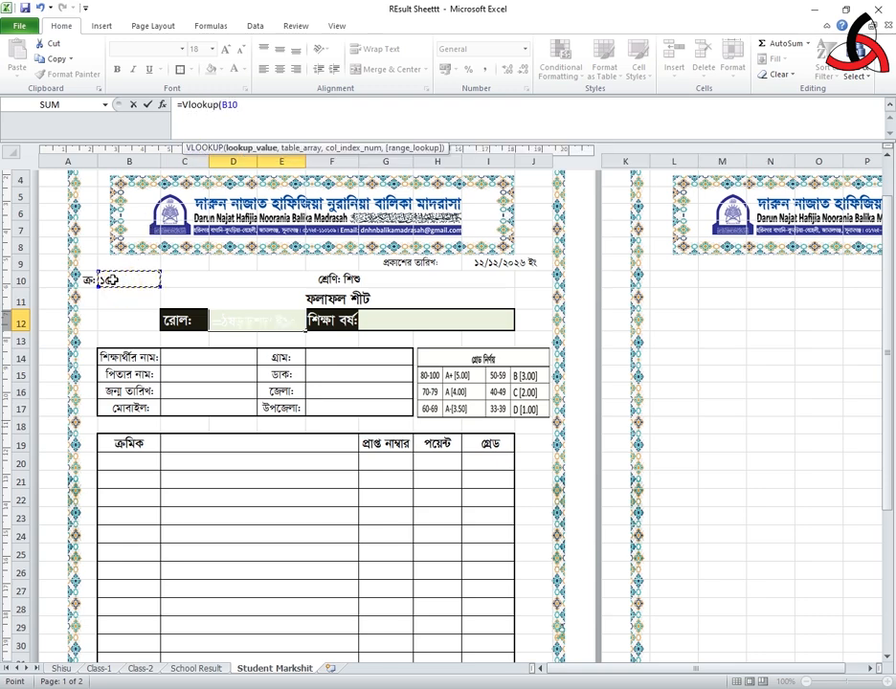
type(",")
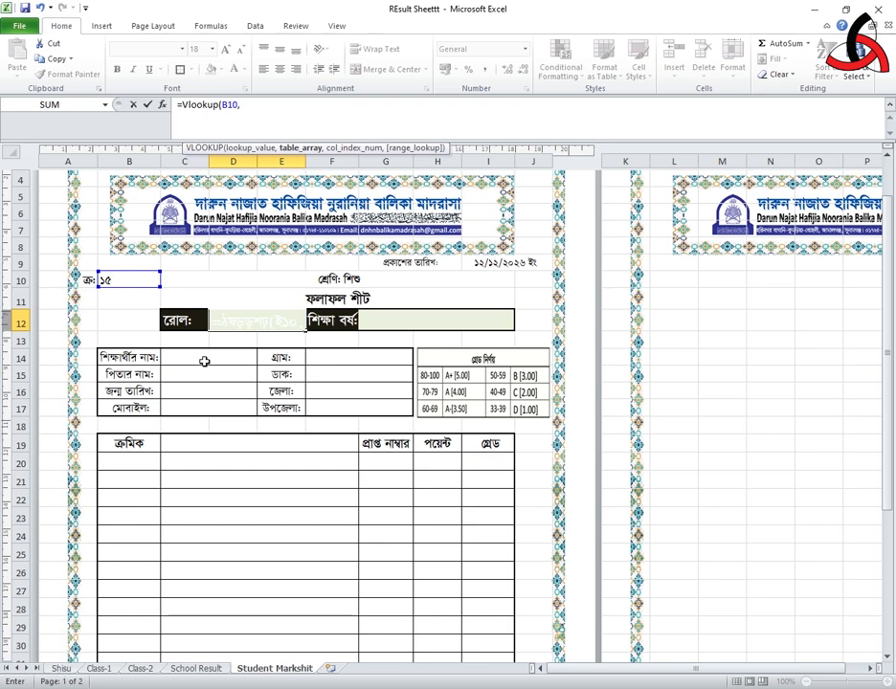
left_click(62, 670)
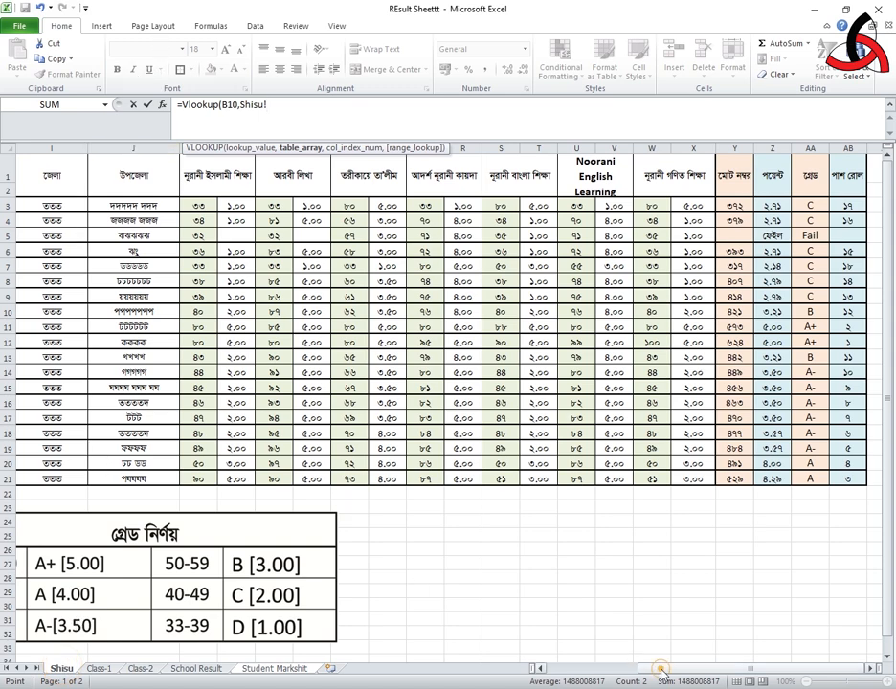
left_click_drag(658, 669, 569, 681)
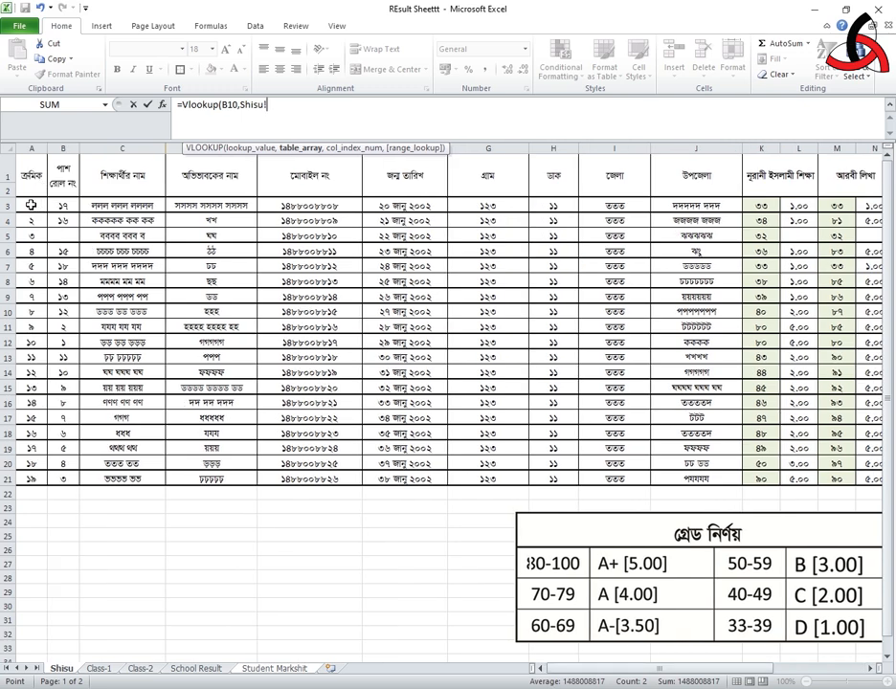
left_click_drag(32, 204, 848, 478)
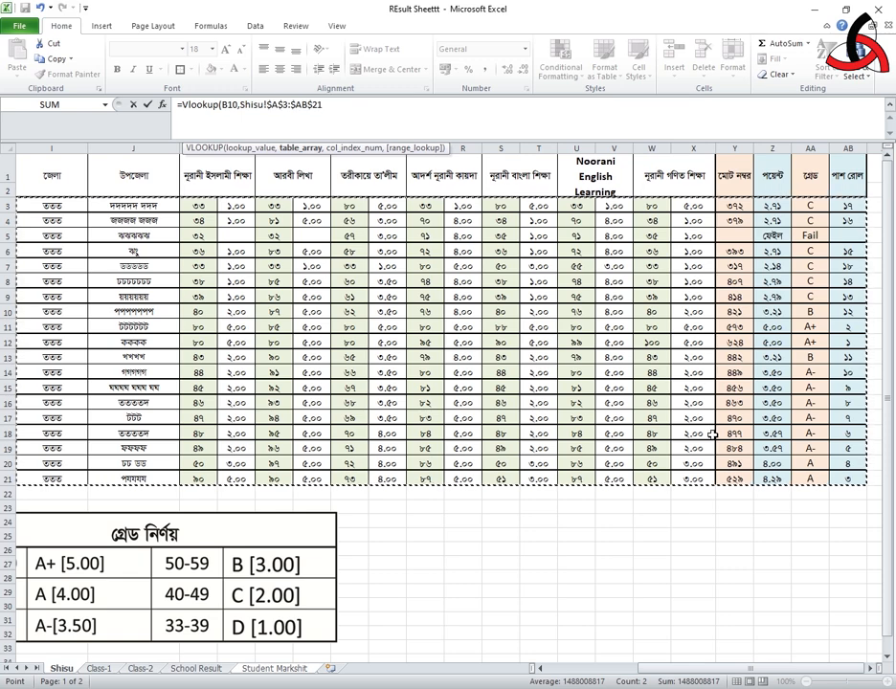
Step: Complete the VLOOKUP with column index {2} and range lookup 0, and commit the formula
type(",")
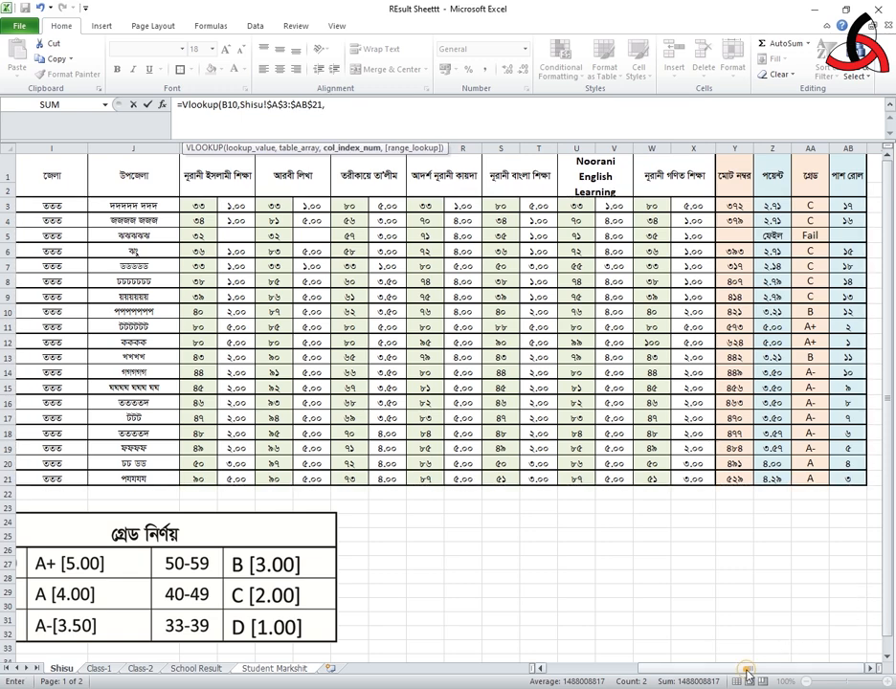
left_click_drag(748, 676, 683, 675)
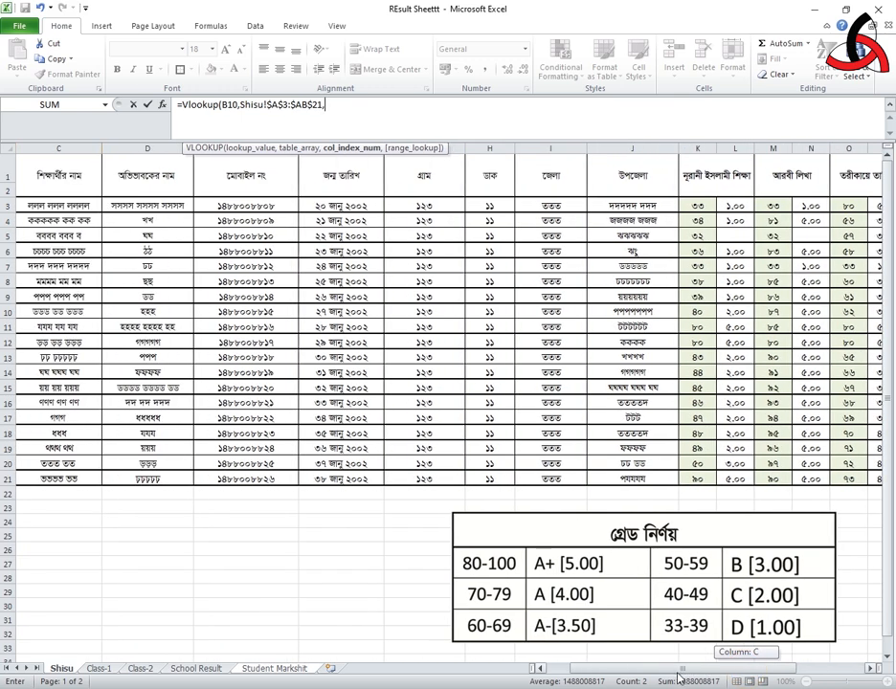
left_click_drag(683, 675, 655, 682)
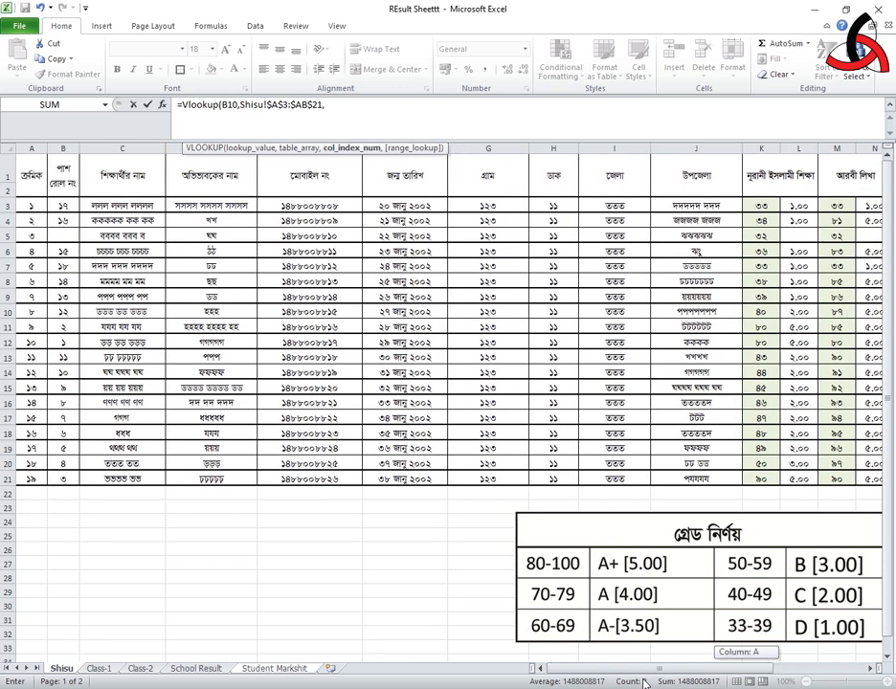
left_click_drag(636, 683, 635, 684)
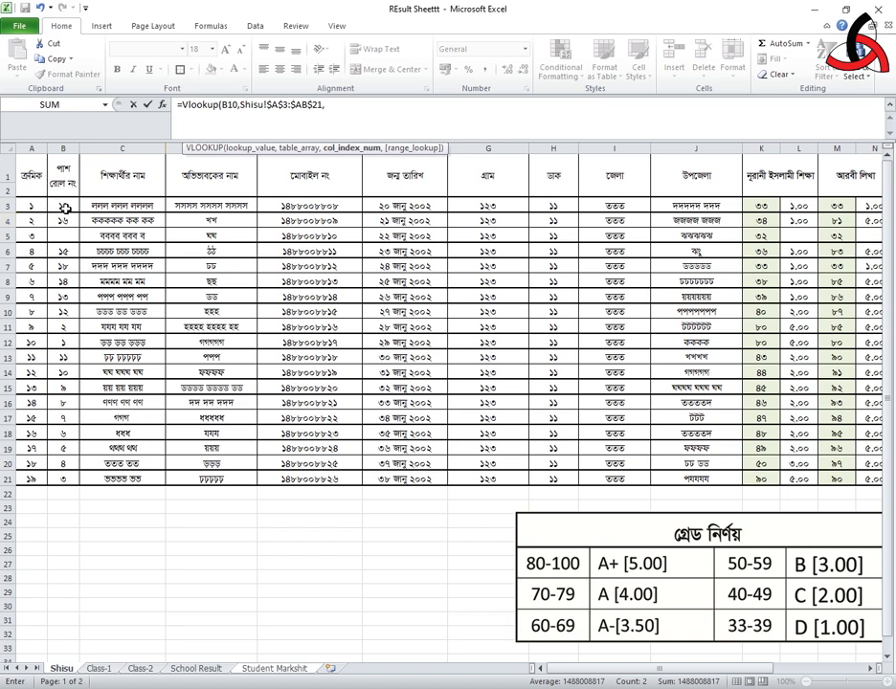
type("{")
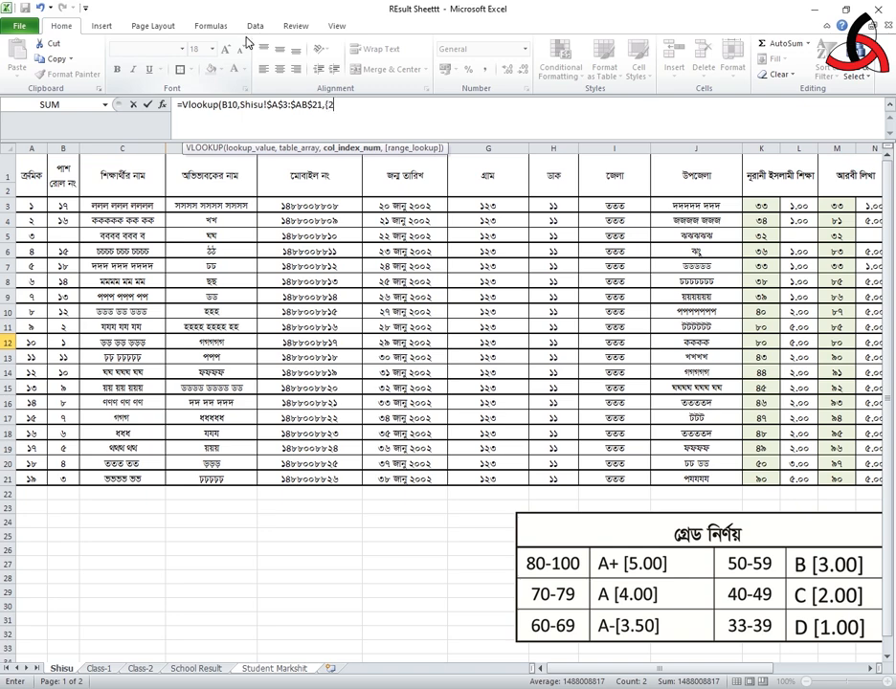
type("2},")
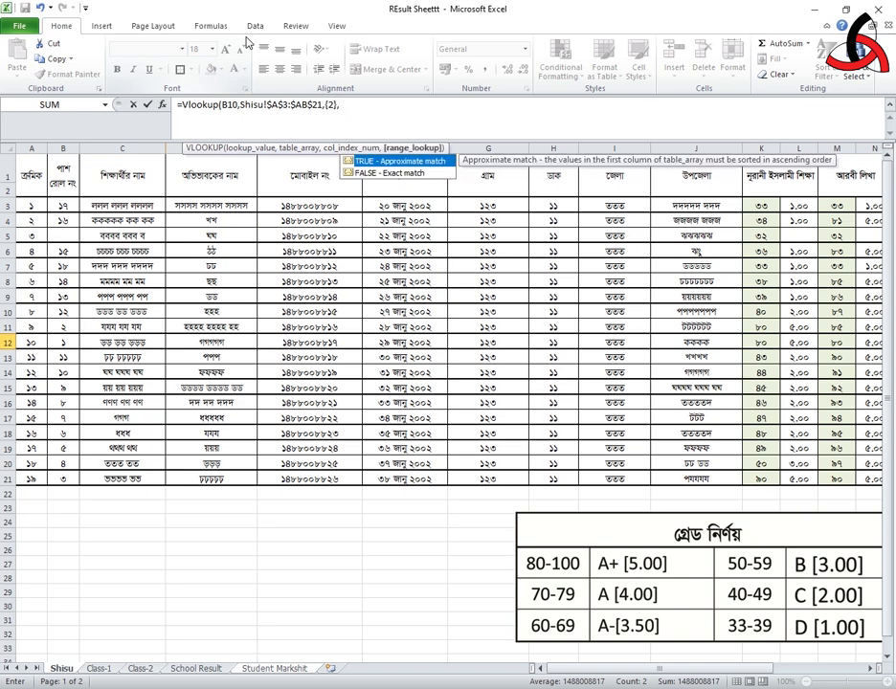
type("0)")
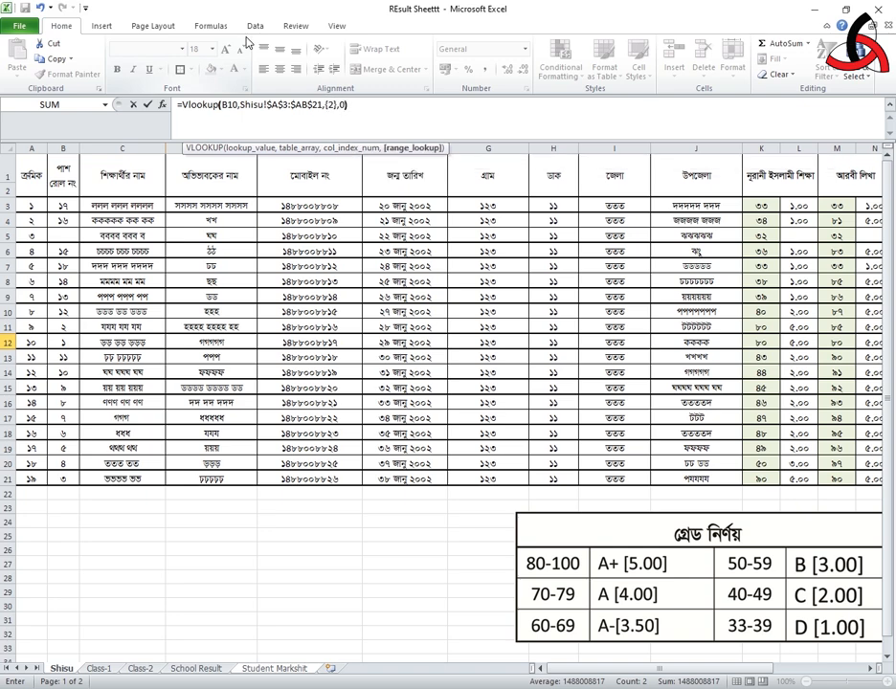
key("Return")
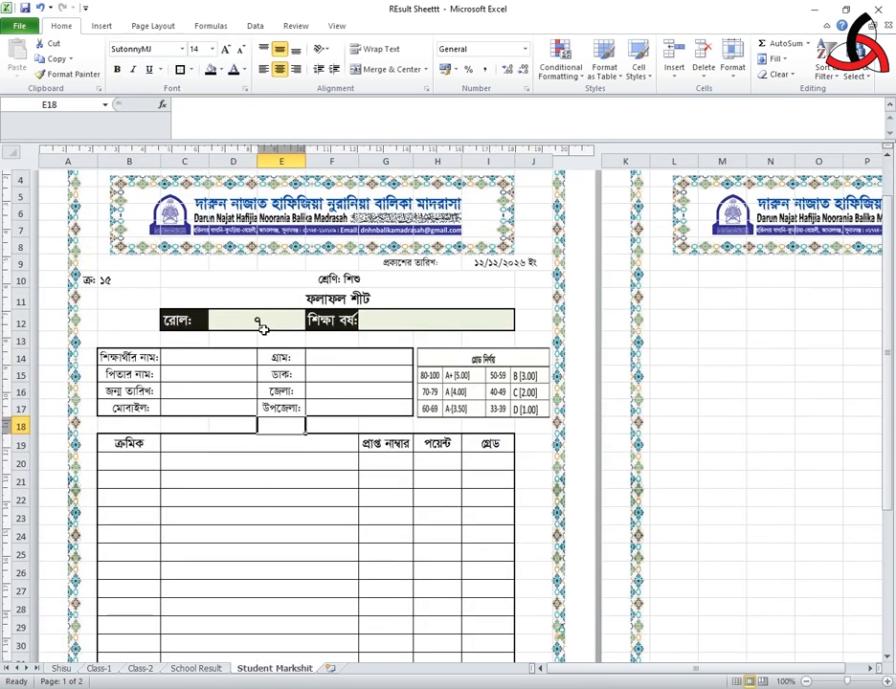
Step: Test the roll lookup with serial numbers 1 and 2 in B10, and compare the results with the Shisu sheet
left_click(129, 281)
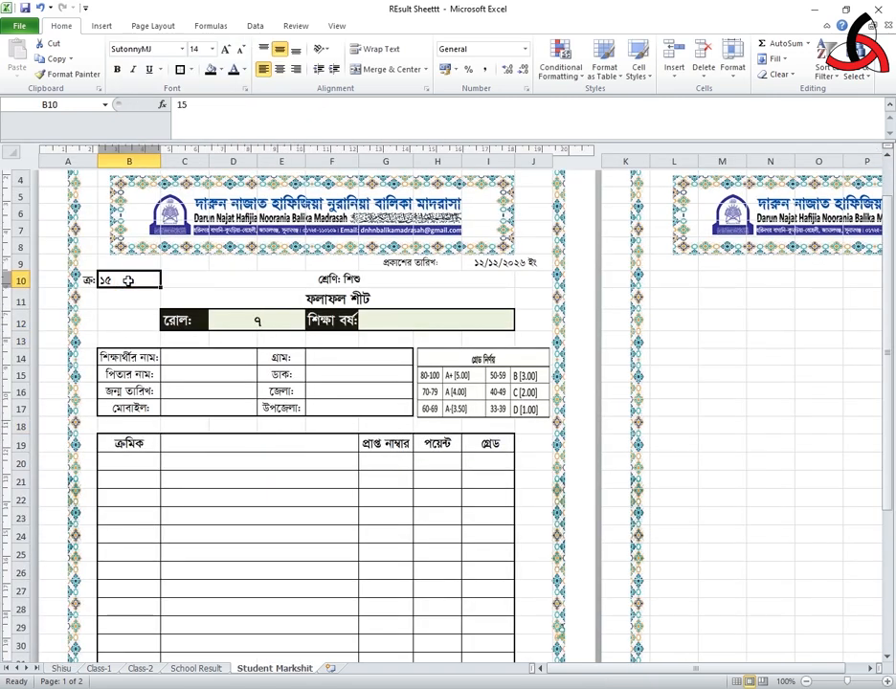
type("1")
key("Return")
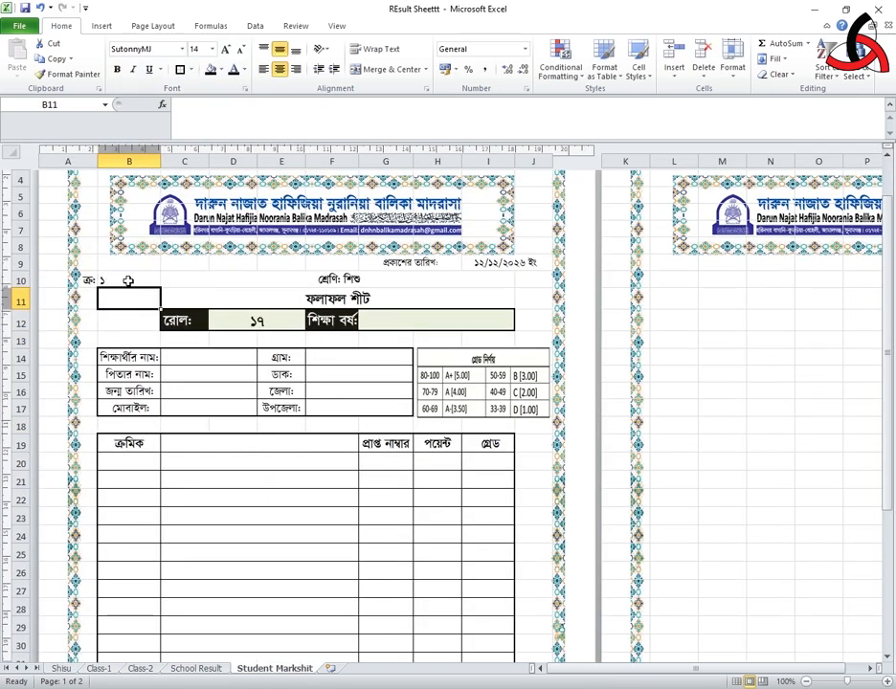
left_click(129, 280)
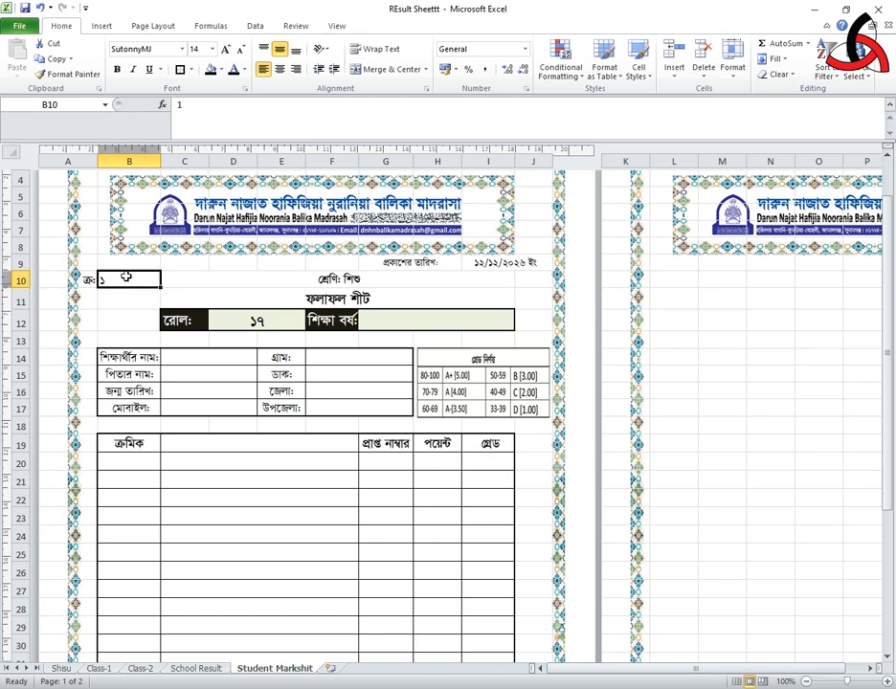
type("2")
key("Return")
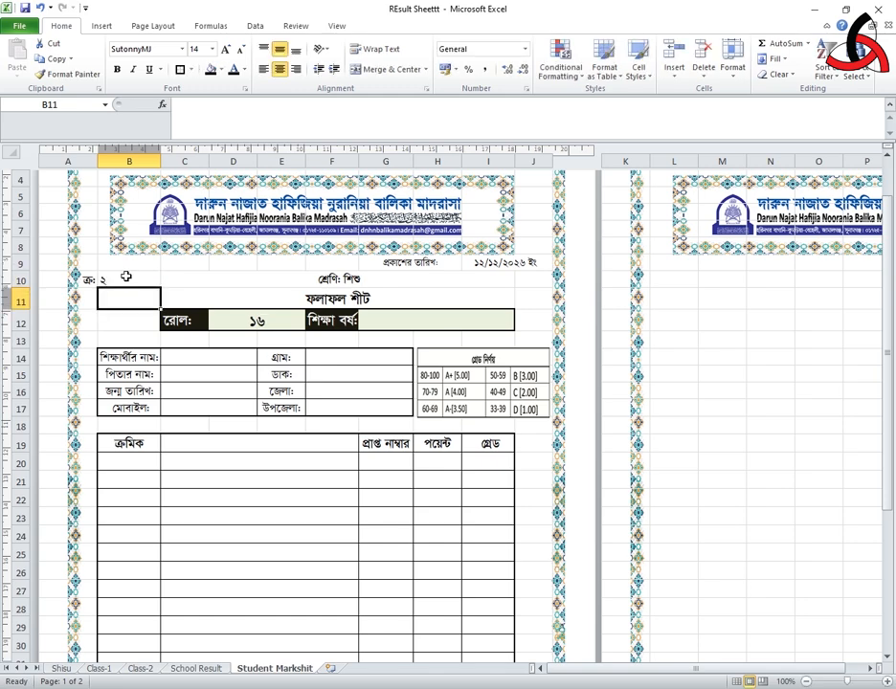
left_click(126, 280)
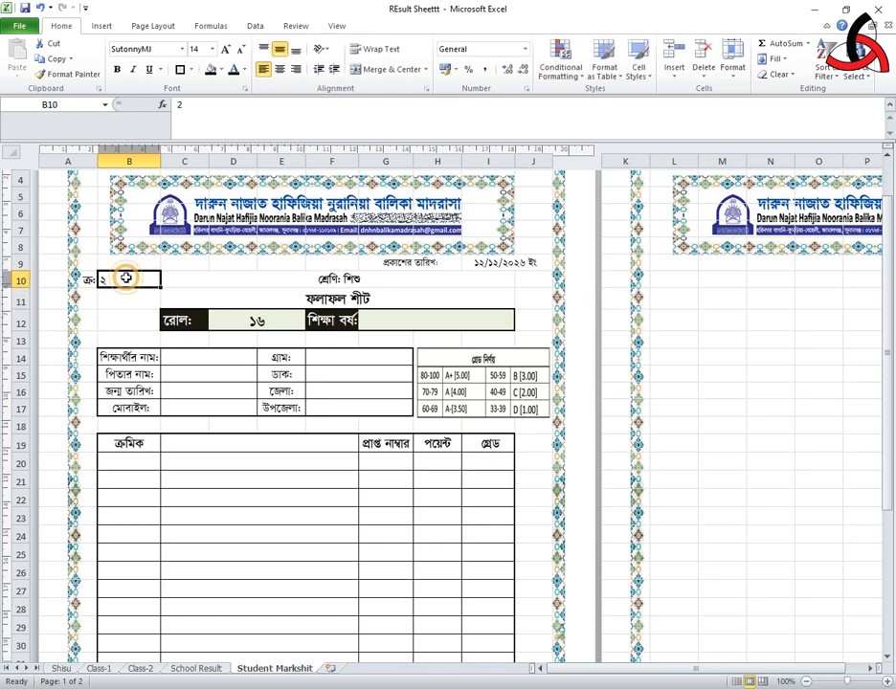
left_click(60, 668)
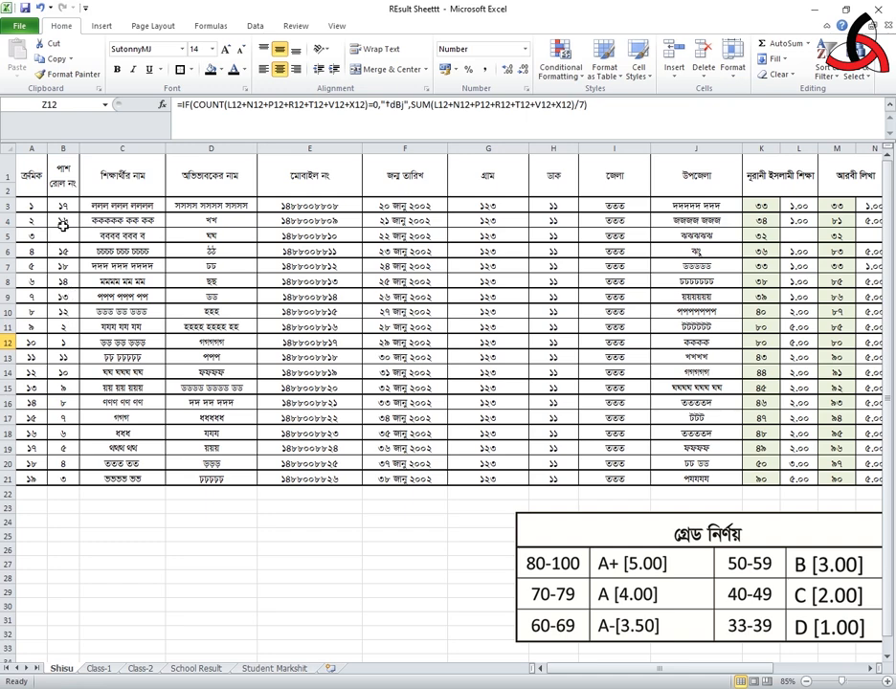
left_click(260, 669)
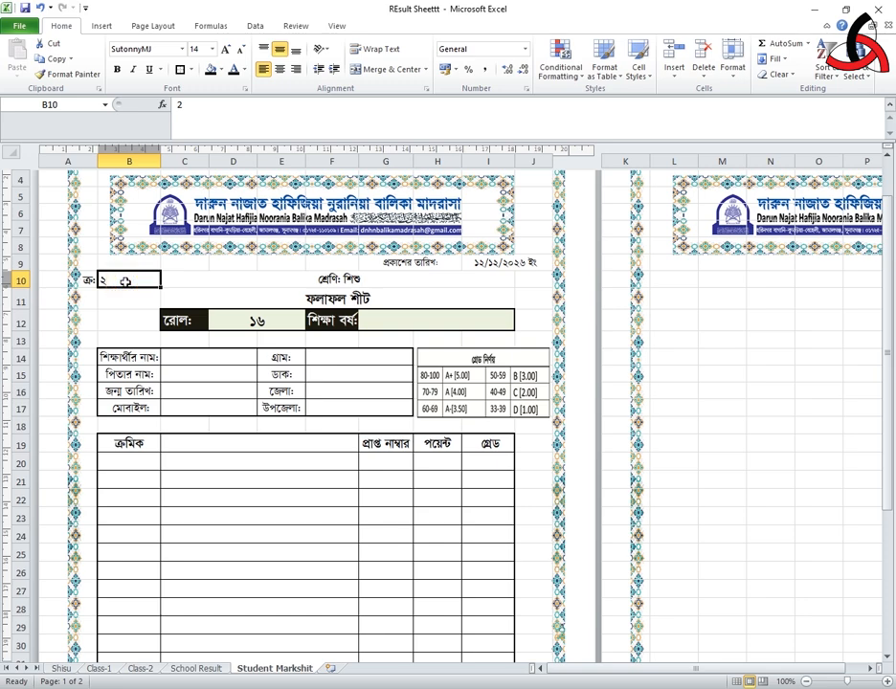
Step: Clear the serial number in B10, put IF(B10=0,"", before D12's VLOOKUP, and open a nested IF
key("Delete")
left_click(240, 324)
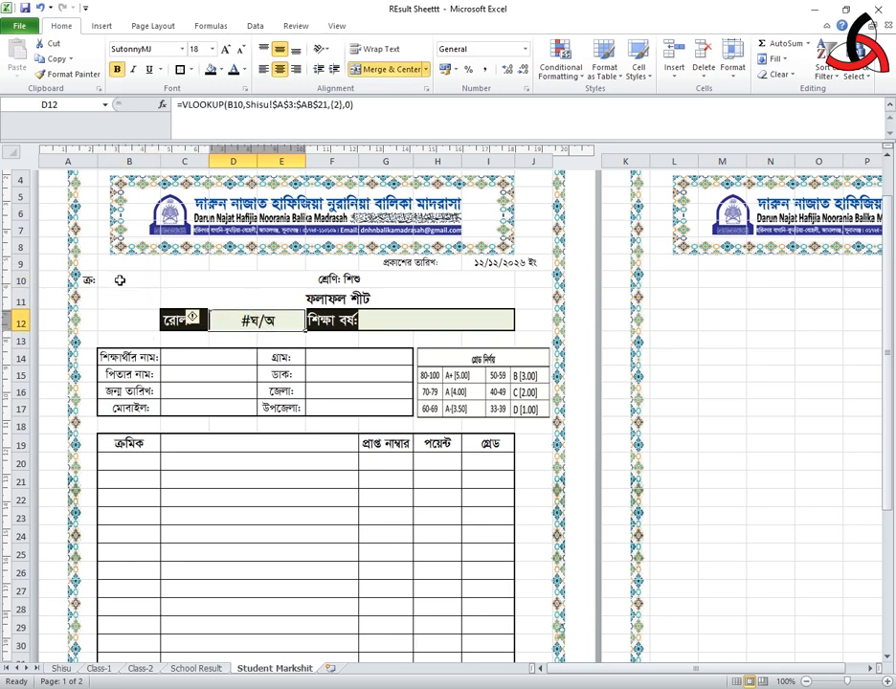
left_click(184, 104)
type("if(")
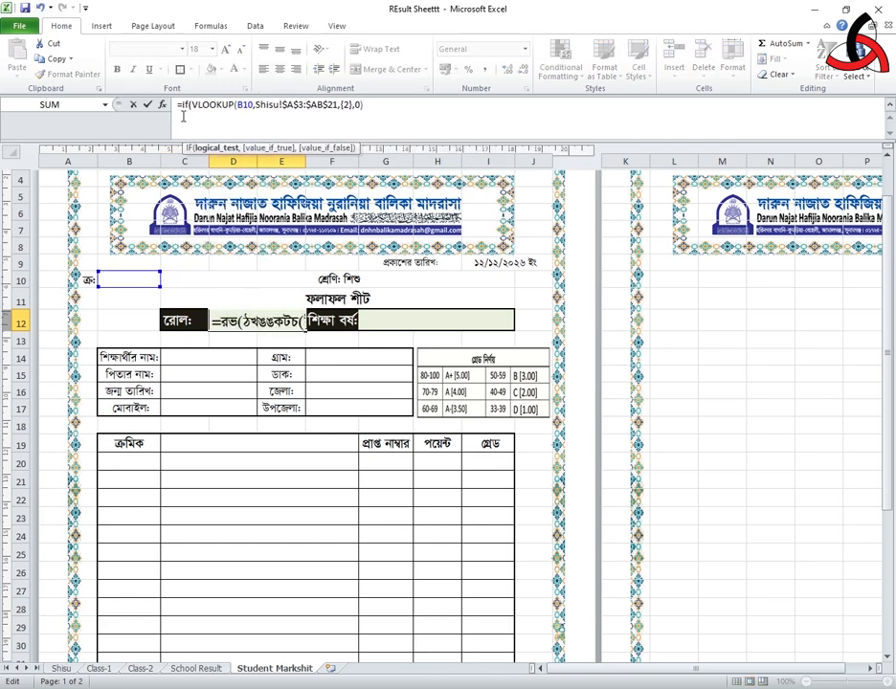
left_click(115, 278)
type("=")
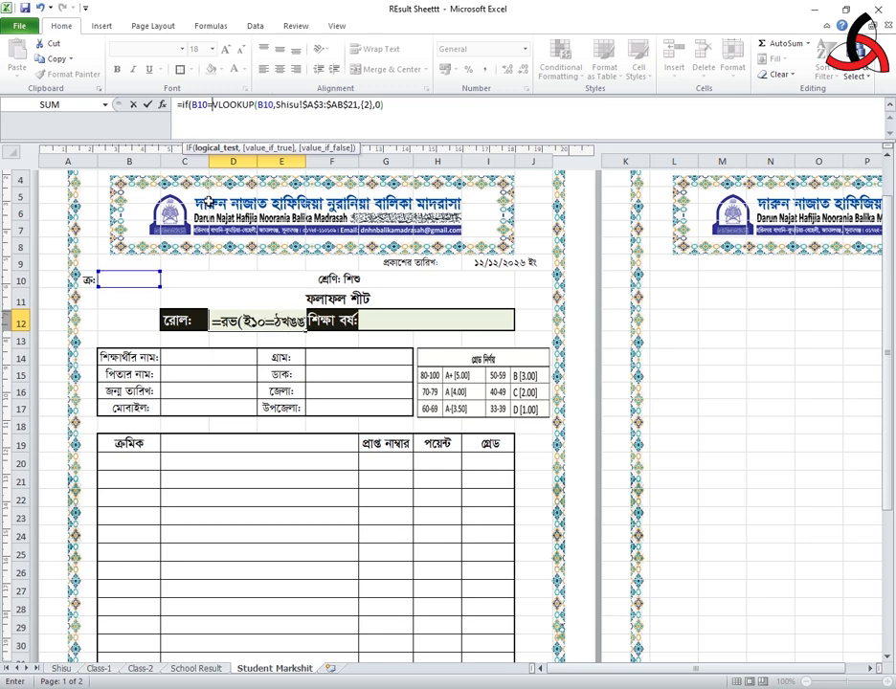
type("0,")
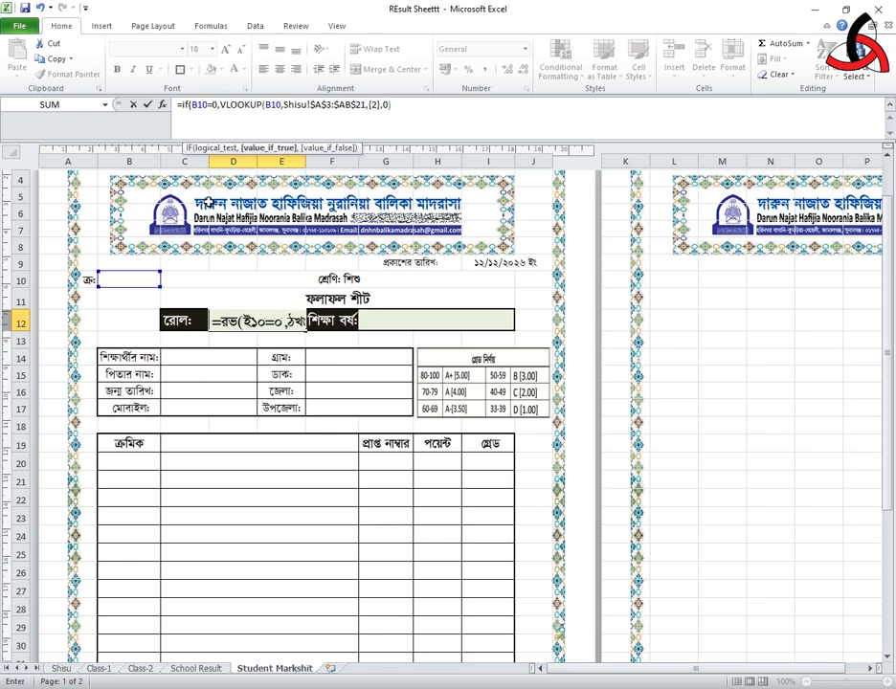
type("\"")
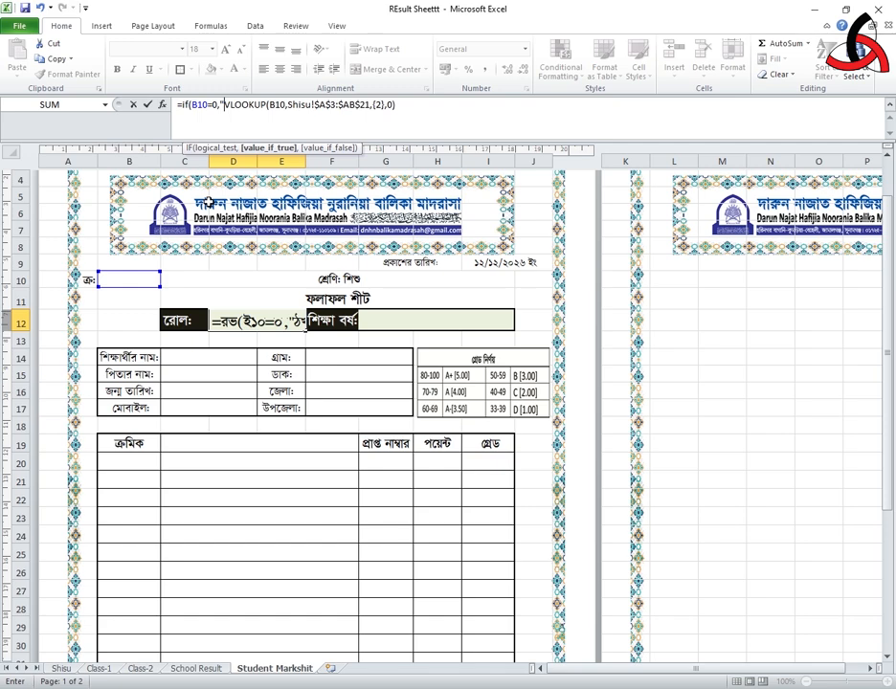
type("\",if(")
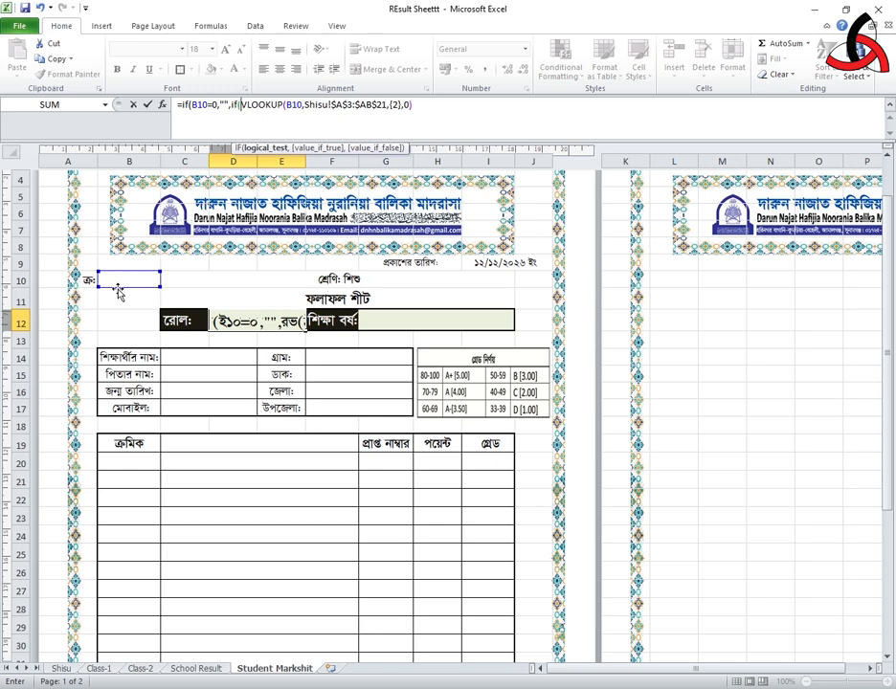
Step: Complete D12's nested IF with test B10="" and an empty result before the VLOOKUP, and commit with the proposed closing parentheses
left_click(122, 281)
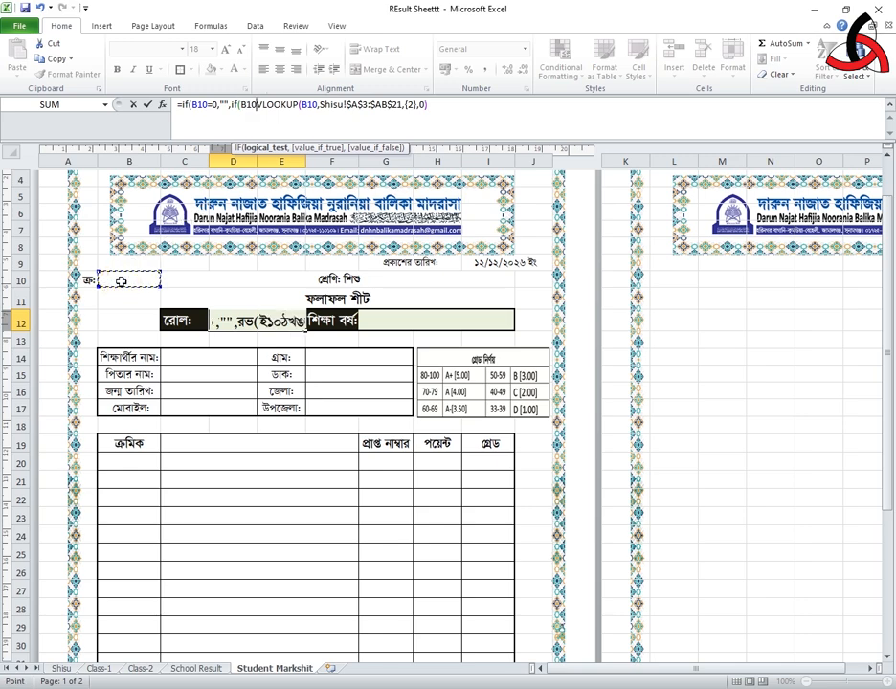
type("=\"\"")
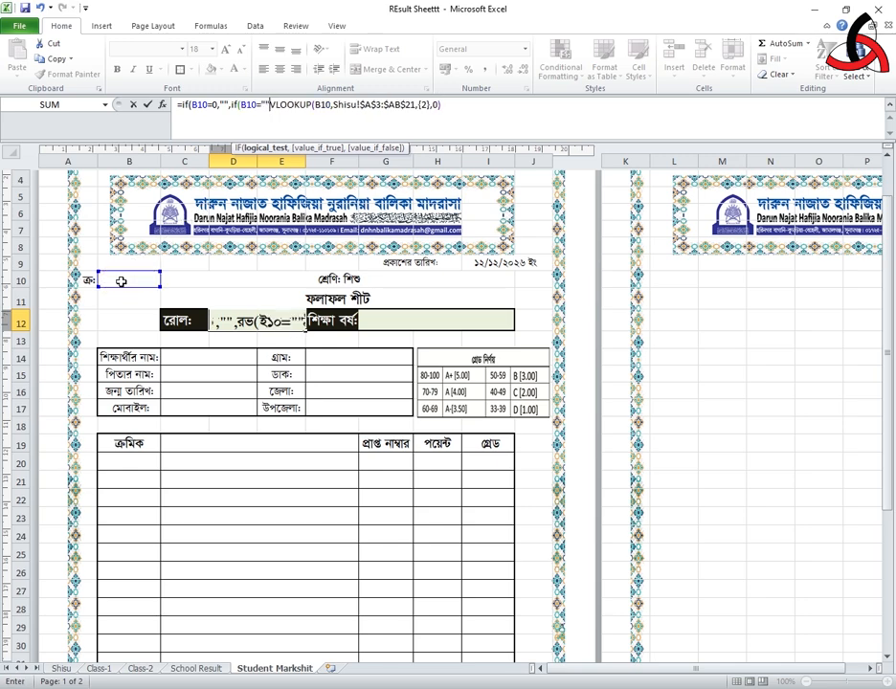
type(",\"")
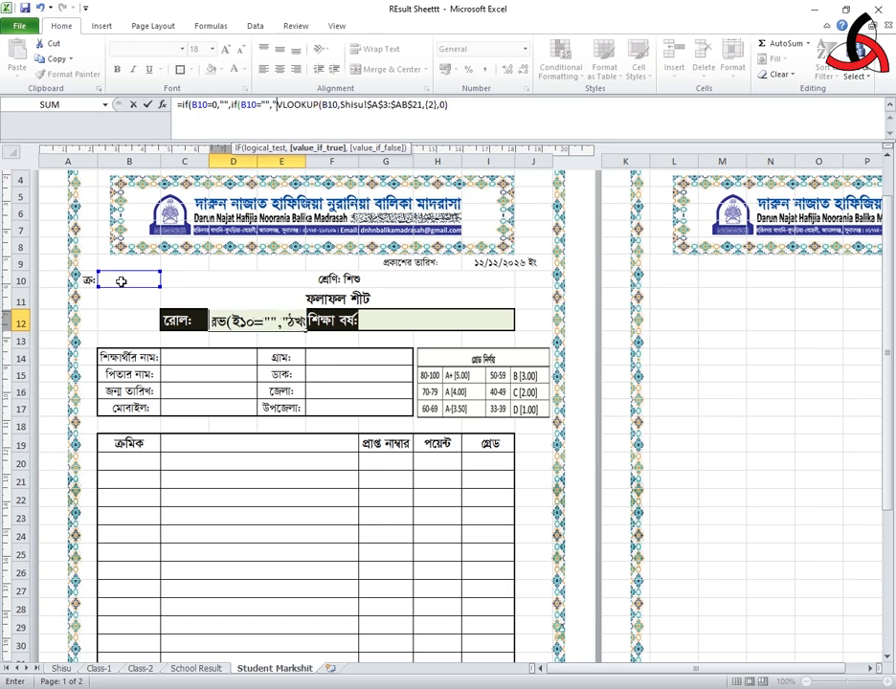
type("\"")
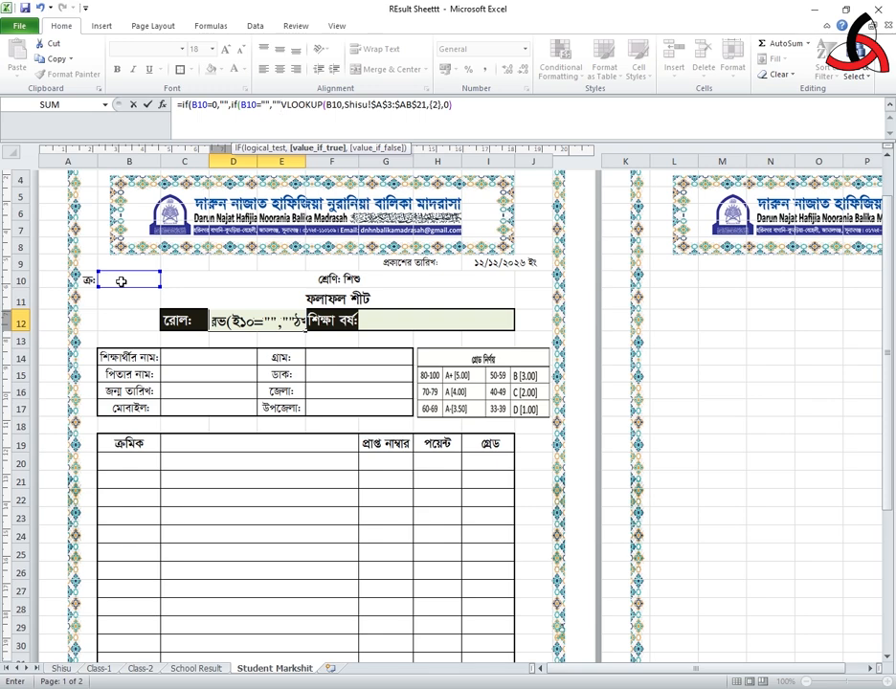
type(",")
key("Return")
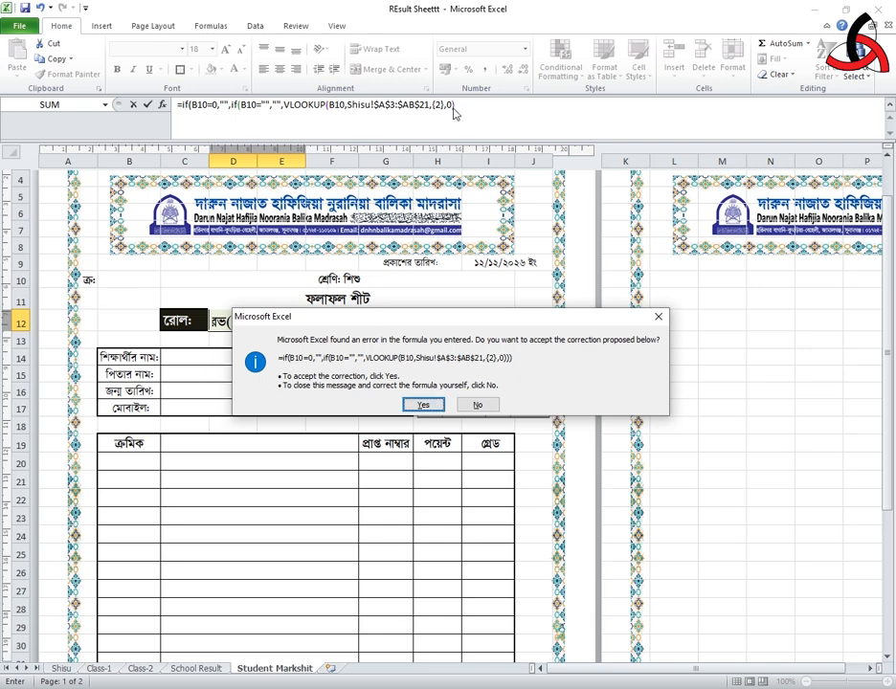
left_click(423, 404)
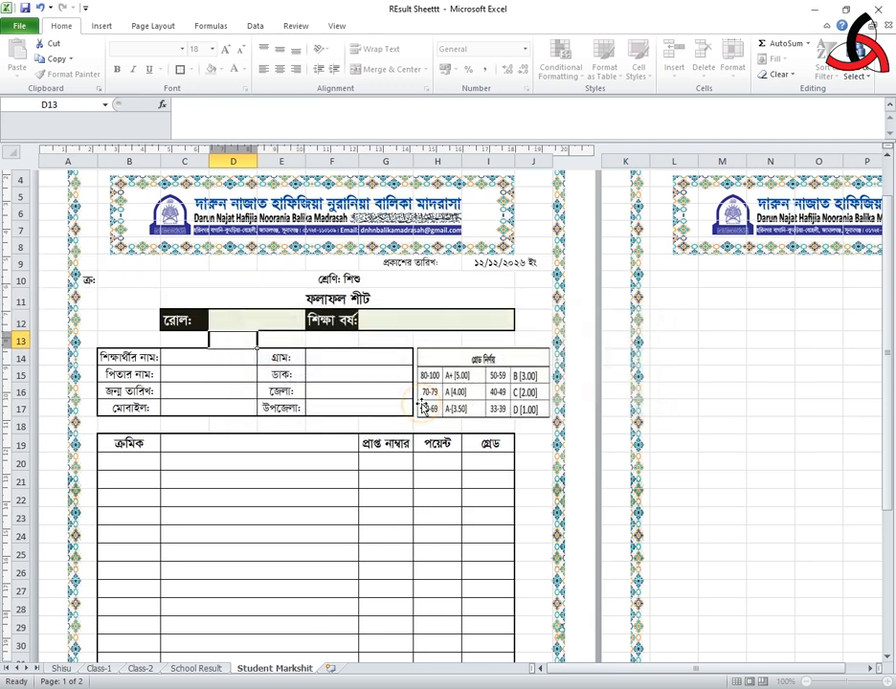
Step: Test the roll formula by entering serial numbers 0, 1, 2 and 19 in turn in B10
left_click(123, 279)
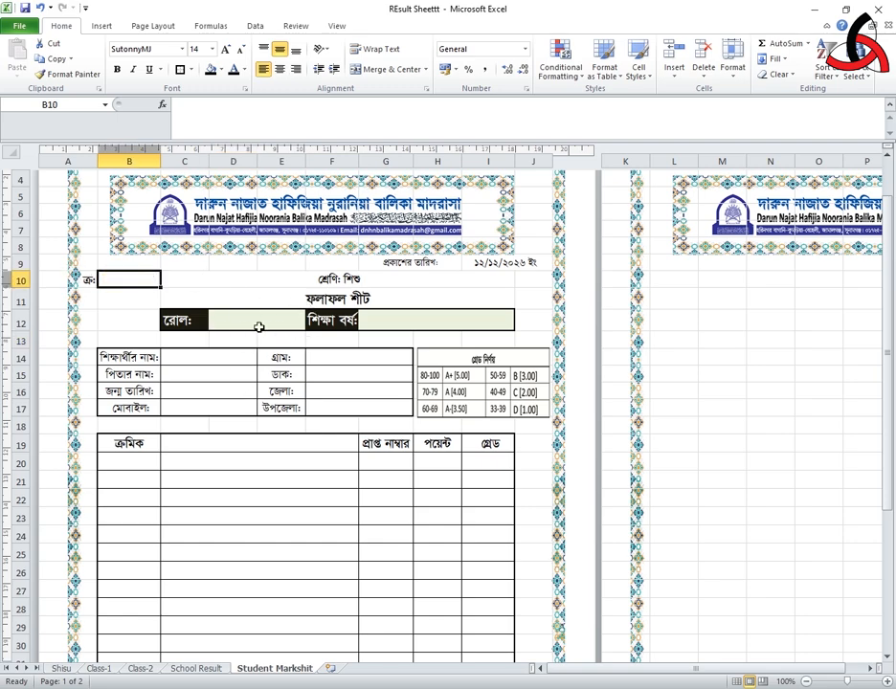
type("0")
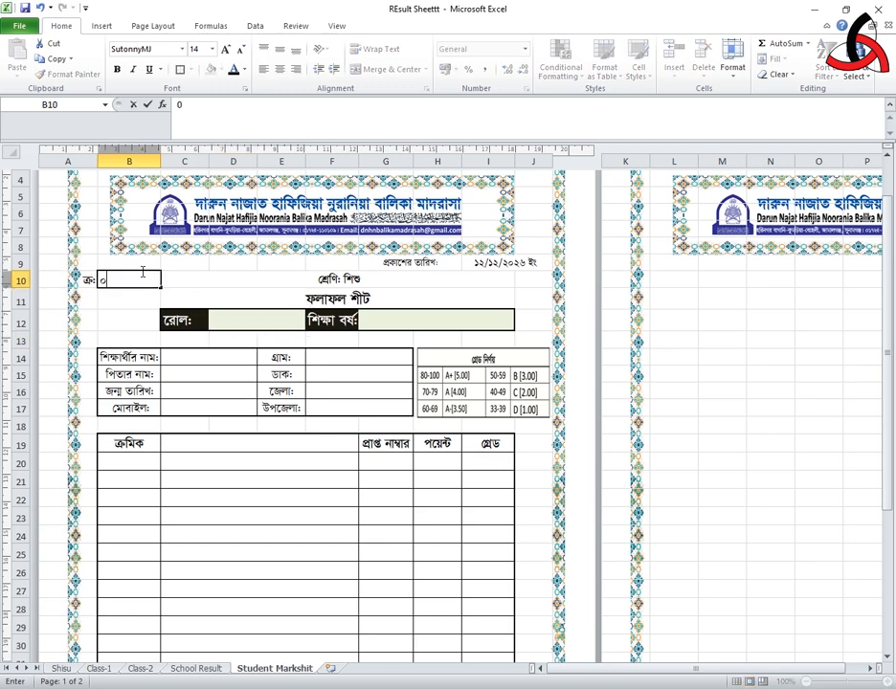
key("Return")
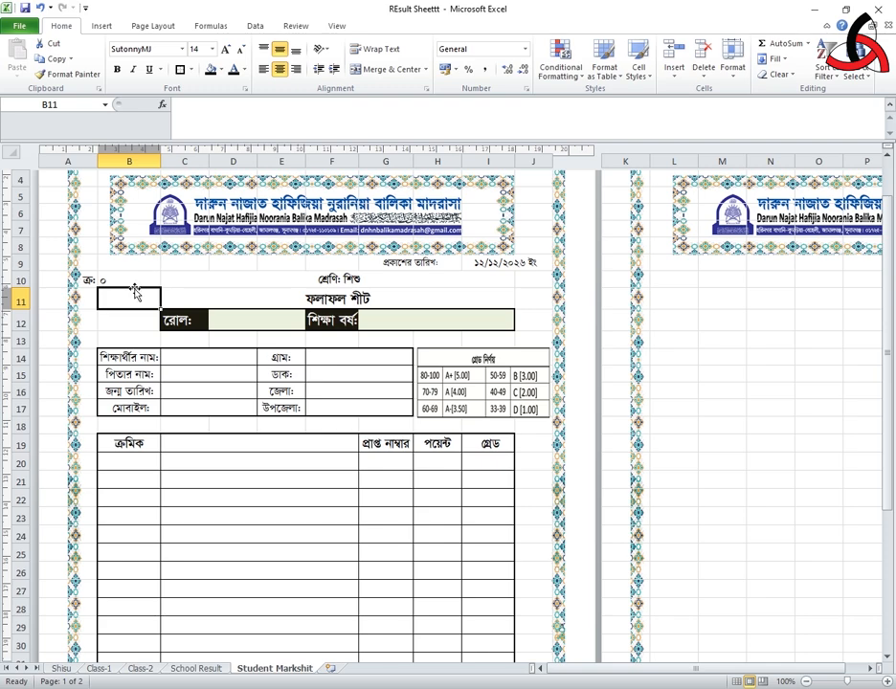
left_click(135, 282)
type("1")
key("Return")
left_click(121, 280)
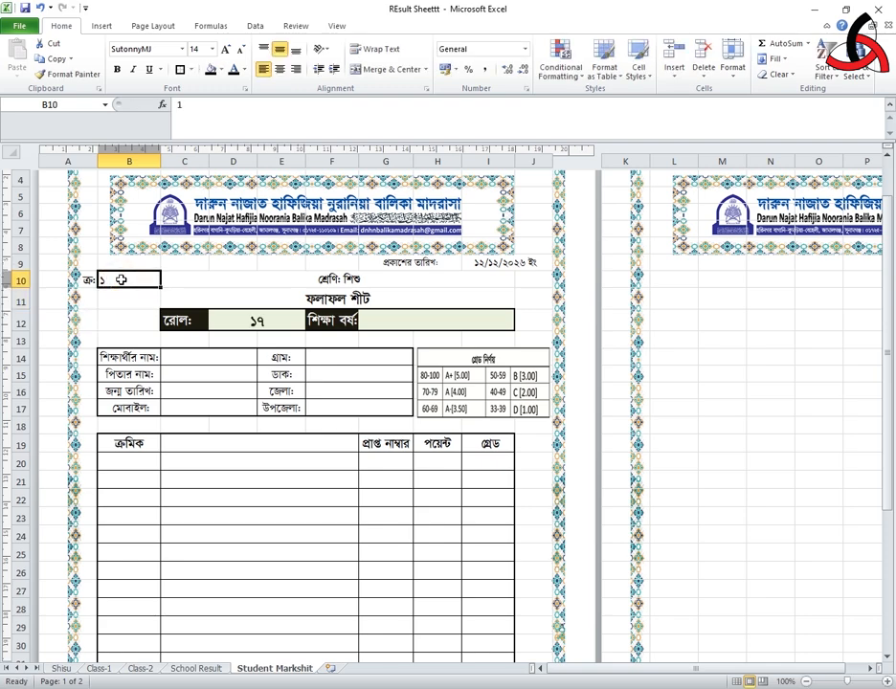
type("2")
key("Return")
left_click(123, 280)
type("15")
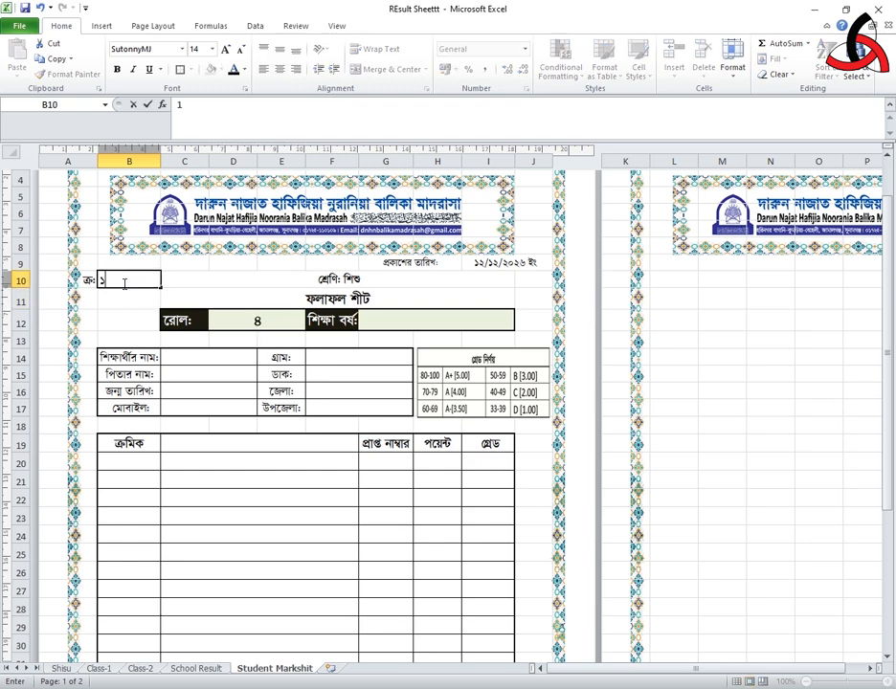
key("Return")
Step: Enter 2025-2026 as the academic year in G12
left_click(386, 319)
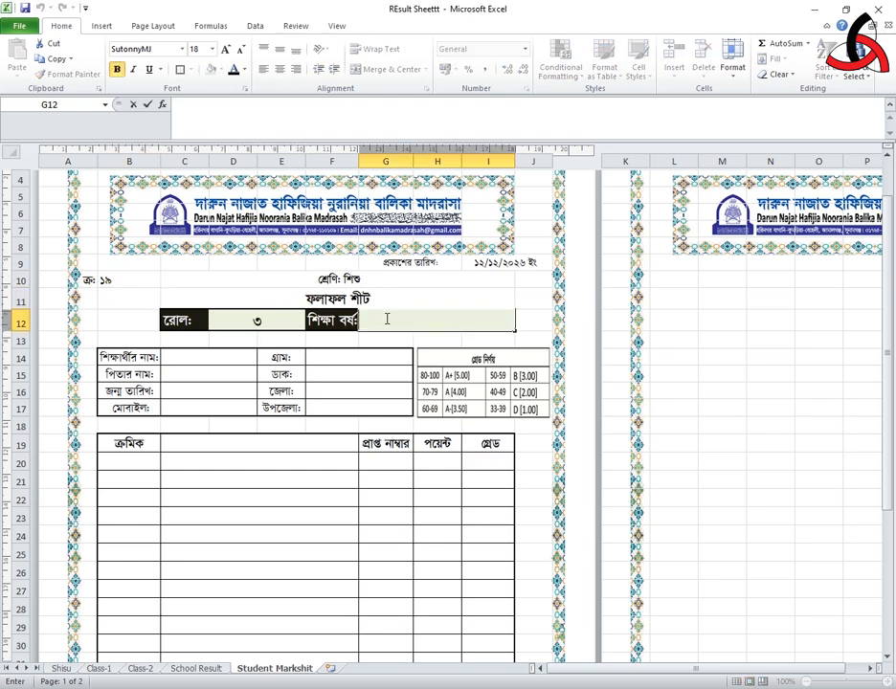
type("2025-2026")
Step: Start a VLOOKUP formula in the student name cell C14 with lookup value B10 and absolute table range Shisu!$A$3:$AB$21
left_click(200, 357)
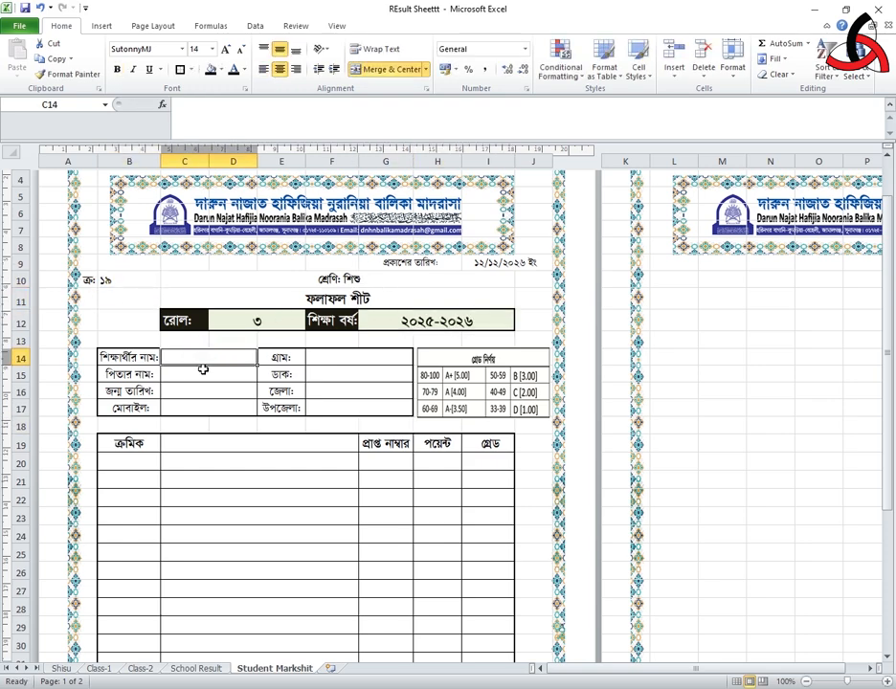
scroll(200, 366, "up", 1)
left_click(216, 120)
type("=")
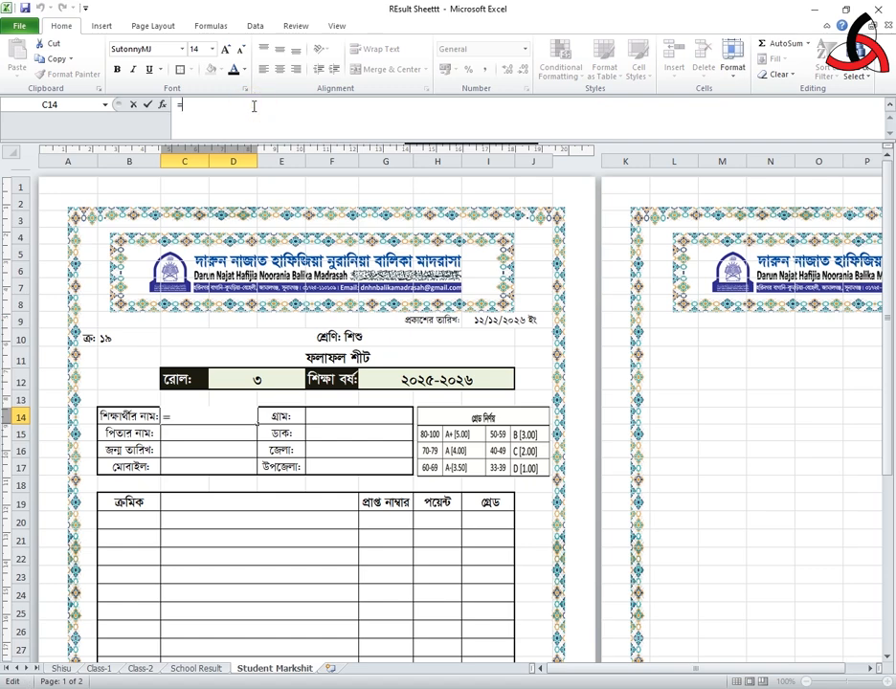
type("Vlookup(")
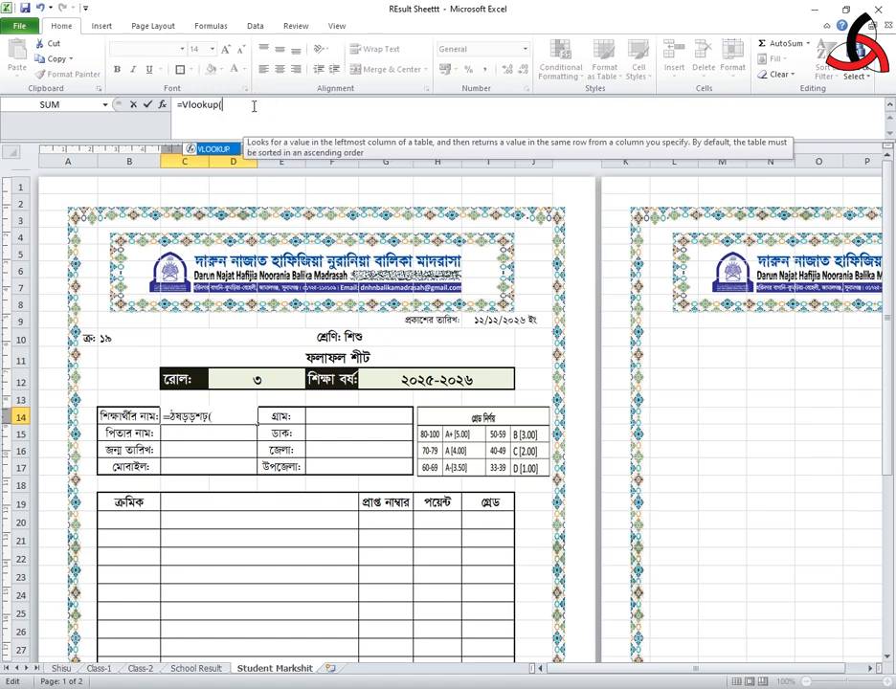
left_click(123, 337)
type(",")
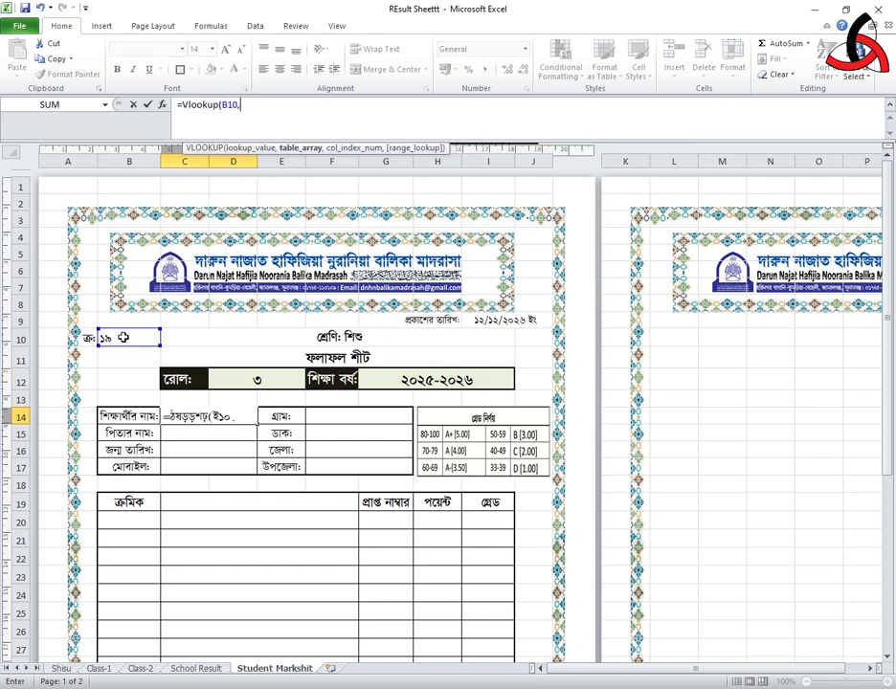
left_click(61, 668)
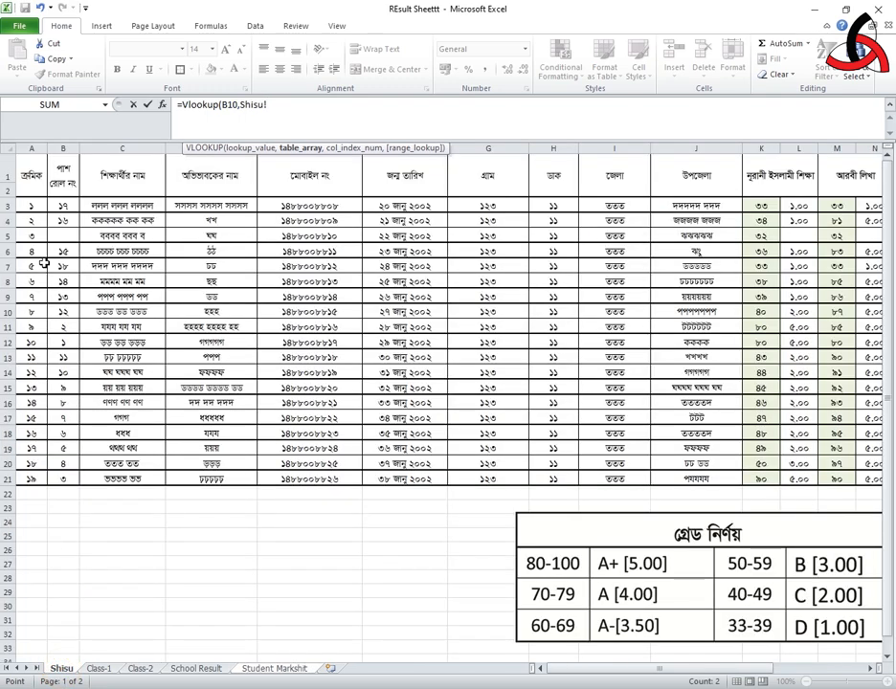
left_click_drag(30, 206, 782, 470)
key("F4")
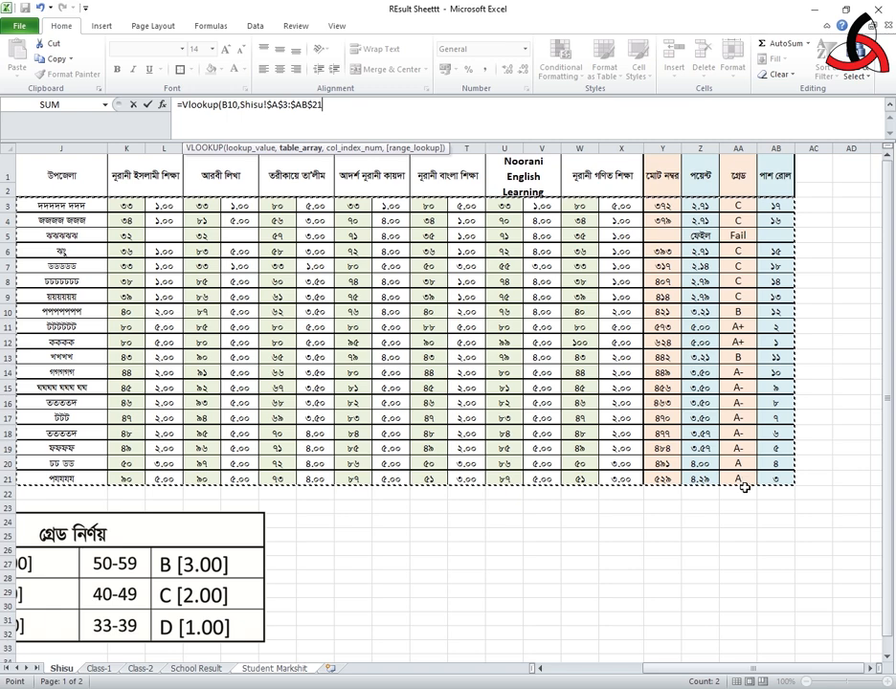
Step: Finish C14's VLOOKUP with column index {3} and range lookup 0, and commit it
type(",{3")
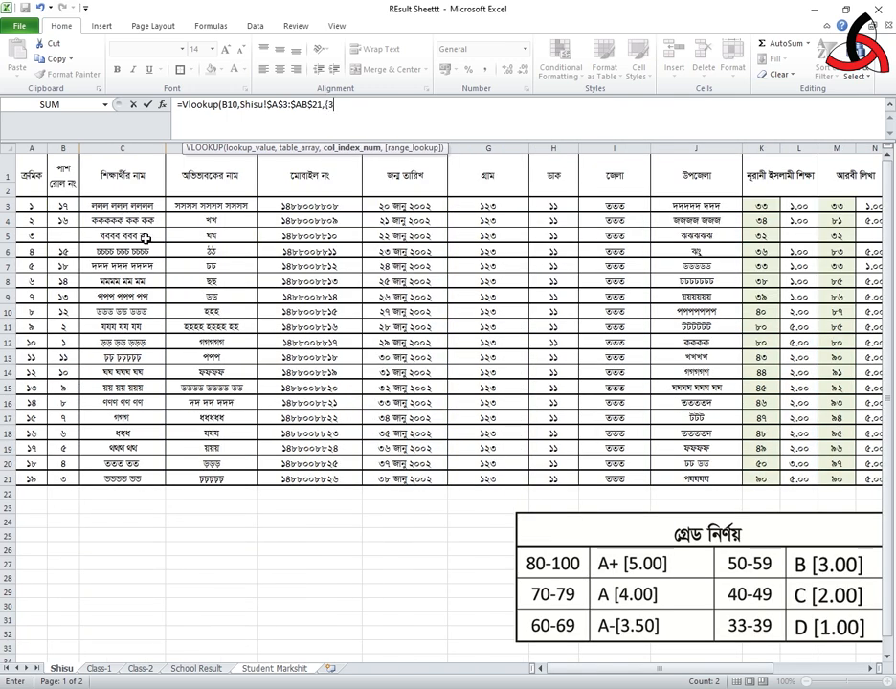
type("},0)")
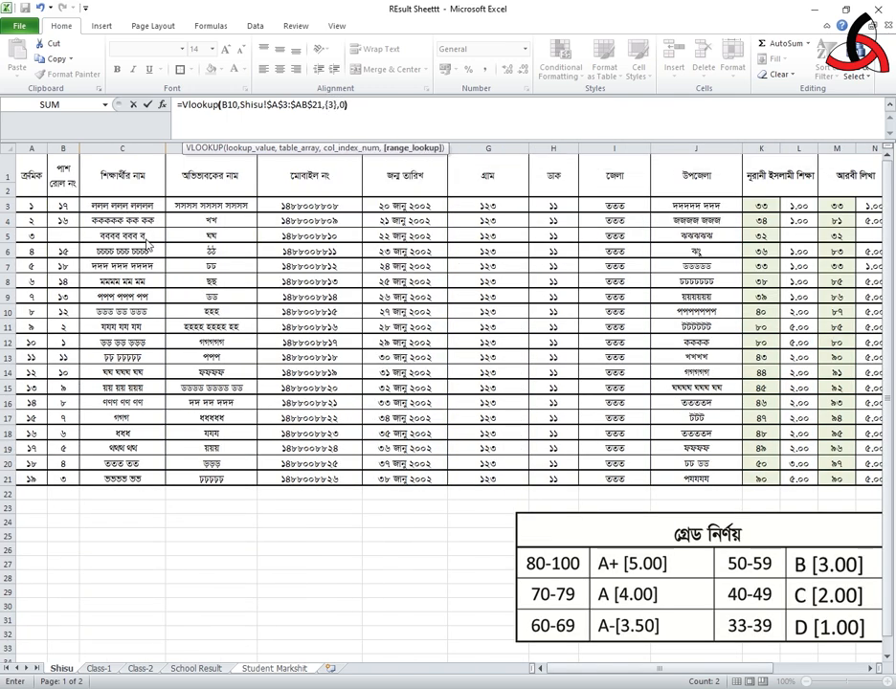
key("Return")
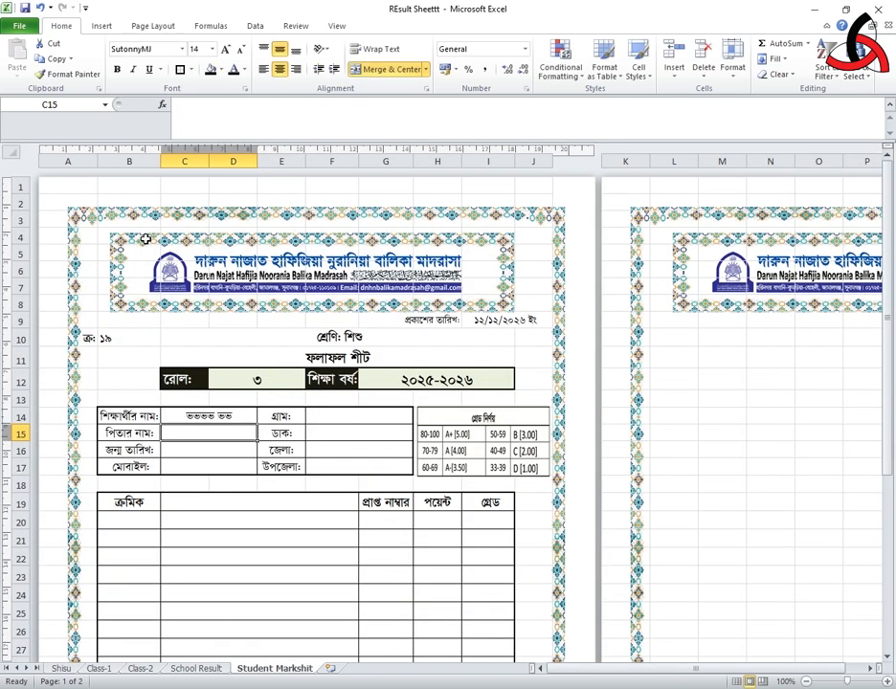
Step: Check the student name in C14 for serial number 19 against its row on the Shisu sheet
left_click(204, 415)
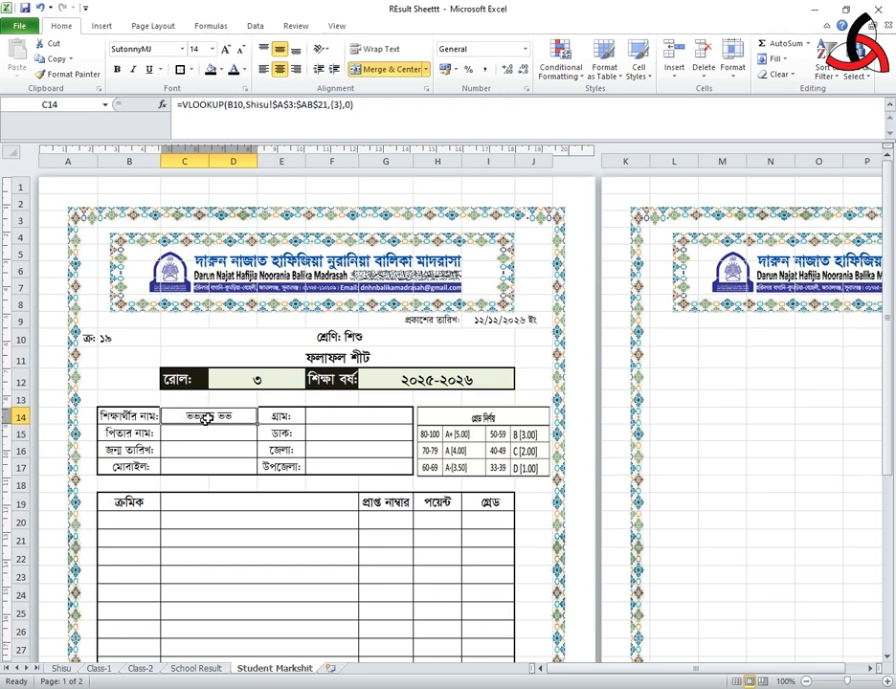
left_click(96, 338)
left_click(213, 416)
left_click(60, 668)
left_click(124, 476)
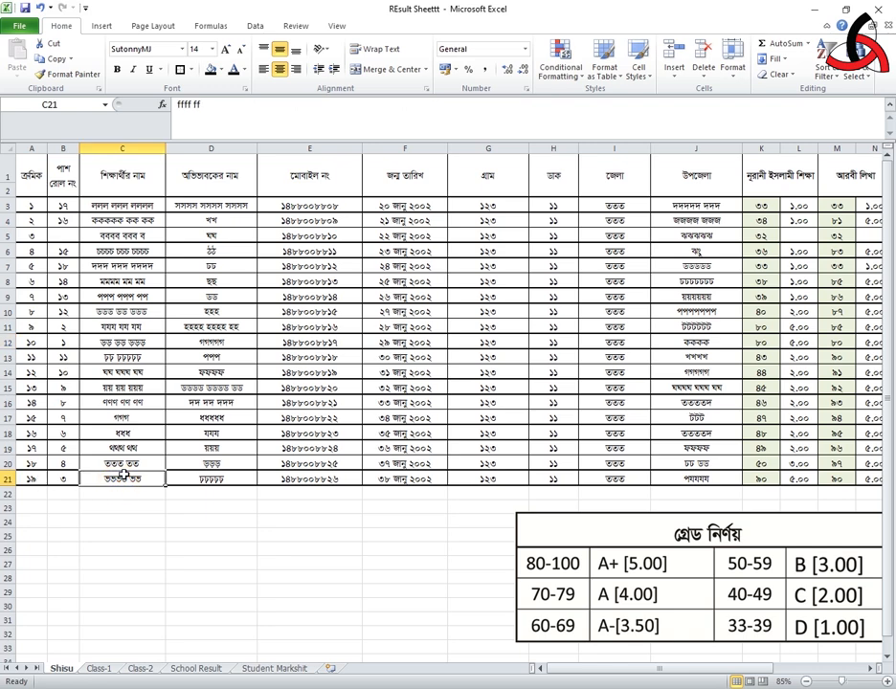
Step: Test the name lookup with serial number 1 in B10 on Student Markshit, and compare it with the Shisu sheet
left_click(275, 668)
left_click(126, 339)
type("1")
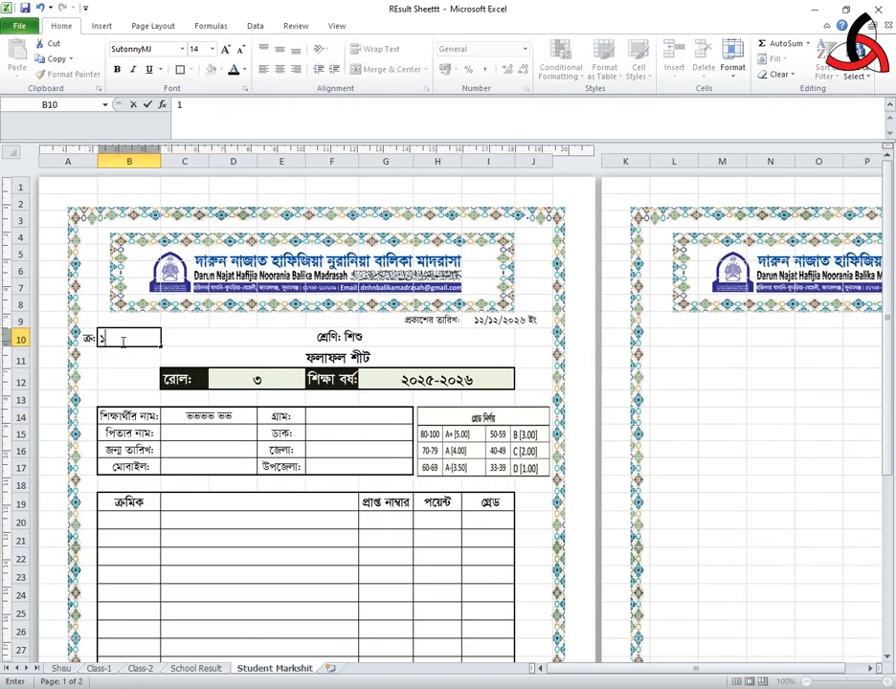
key("Return")
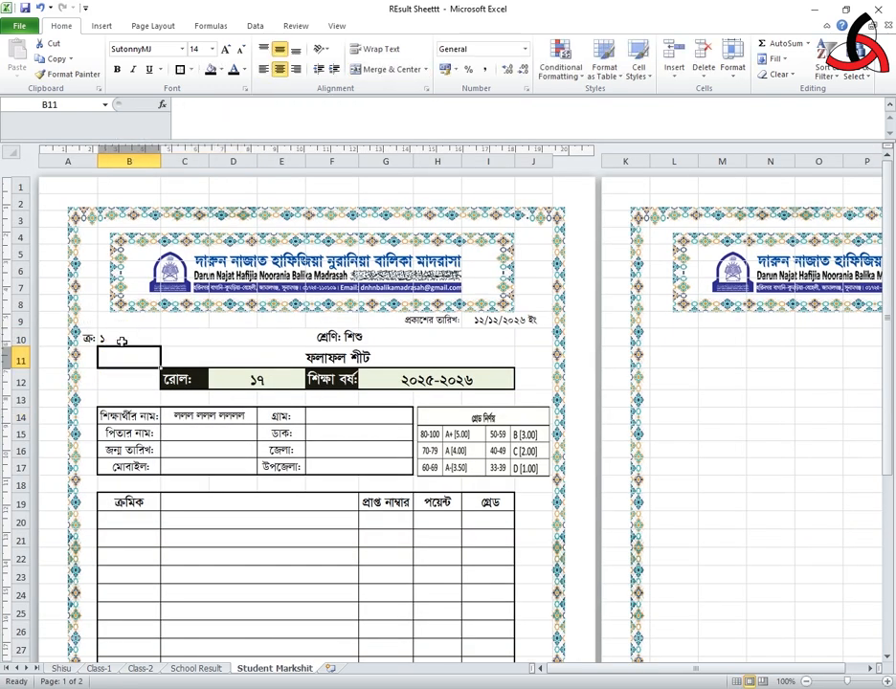
left_click(69, 670)
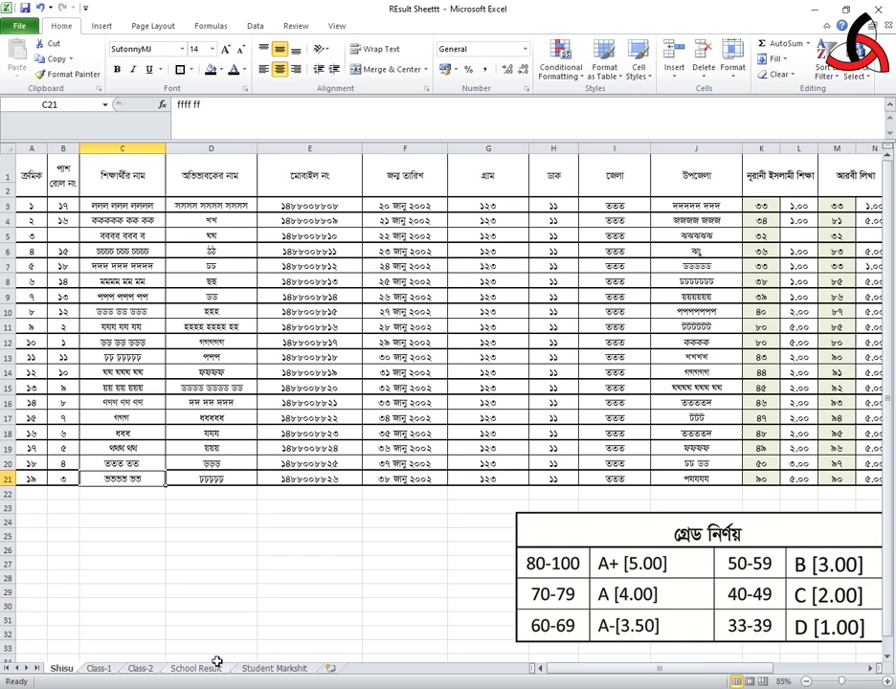
left_click(267, 669)
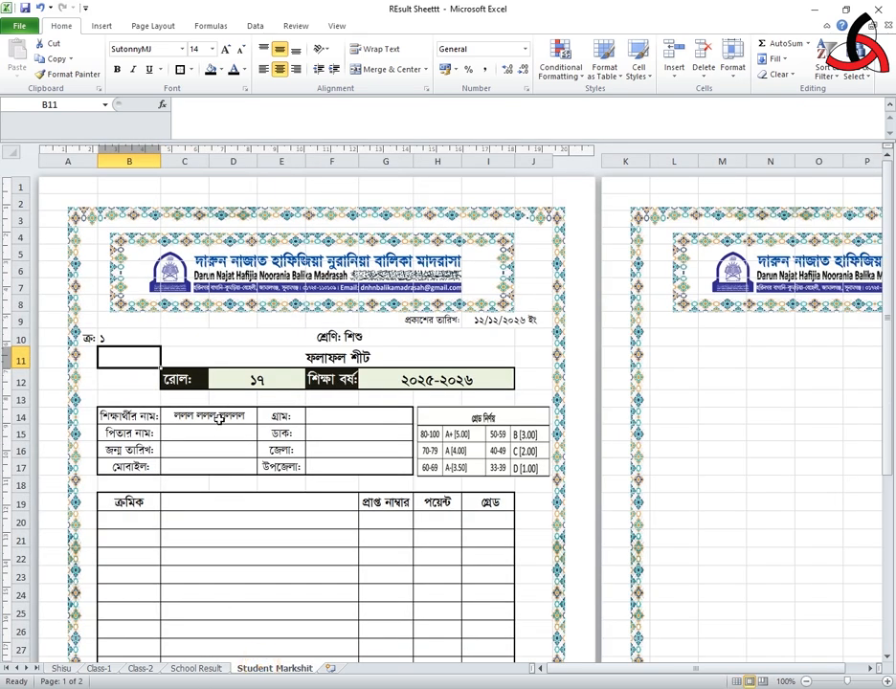
Step: Test the student name lookup with serial number 0 in B10
left_click(112, 339)
type("0")
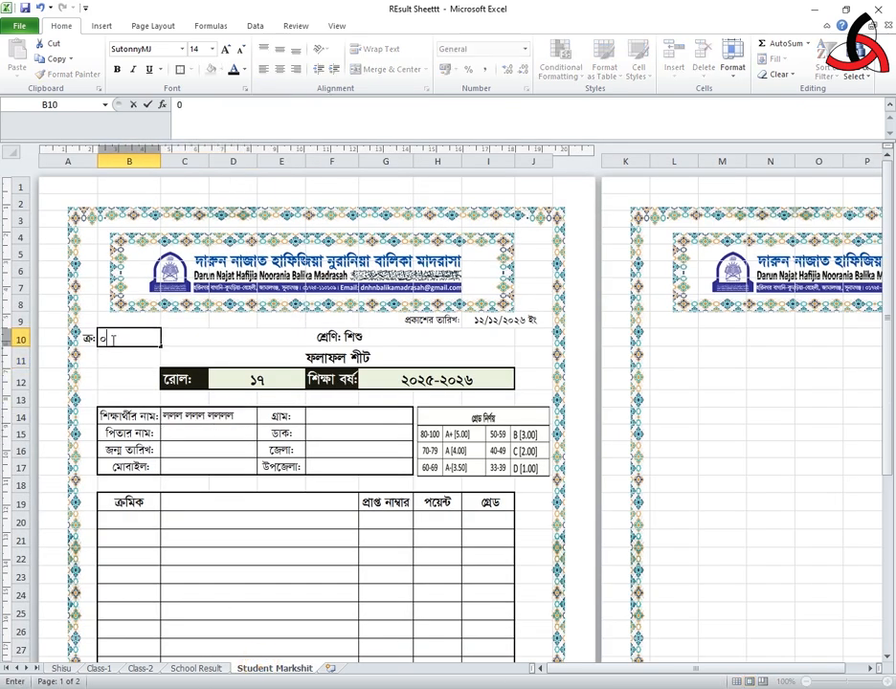
key("Return")
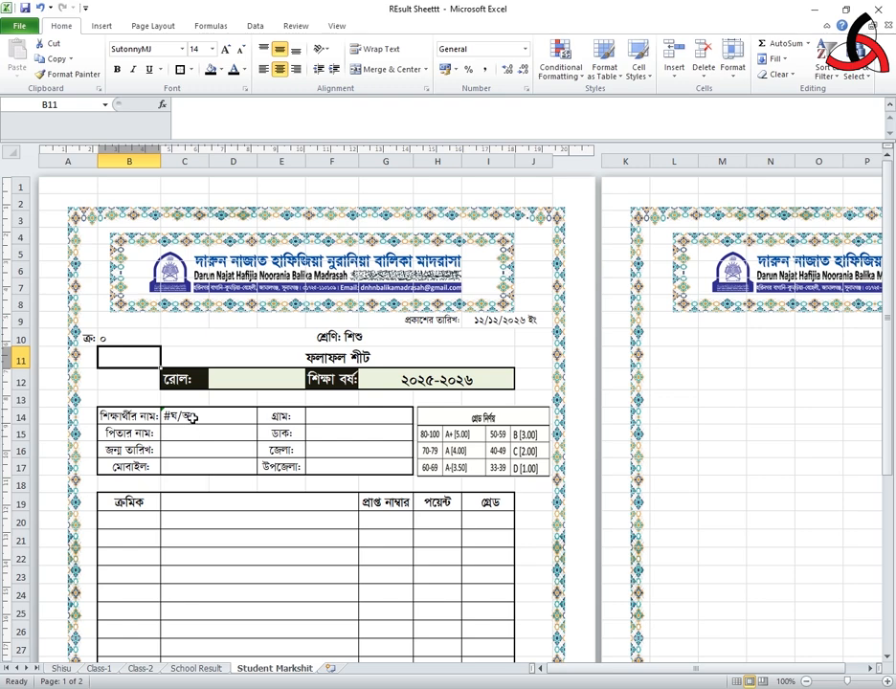
Step: Insert IF(B10=0,"", before the VLOOKUP in the student name cell C14
left_click(191, 418)
left_click(182, 104)
type("I")
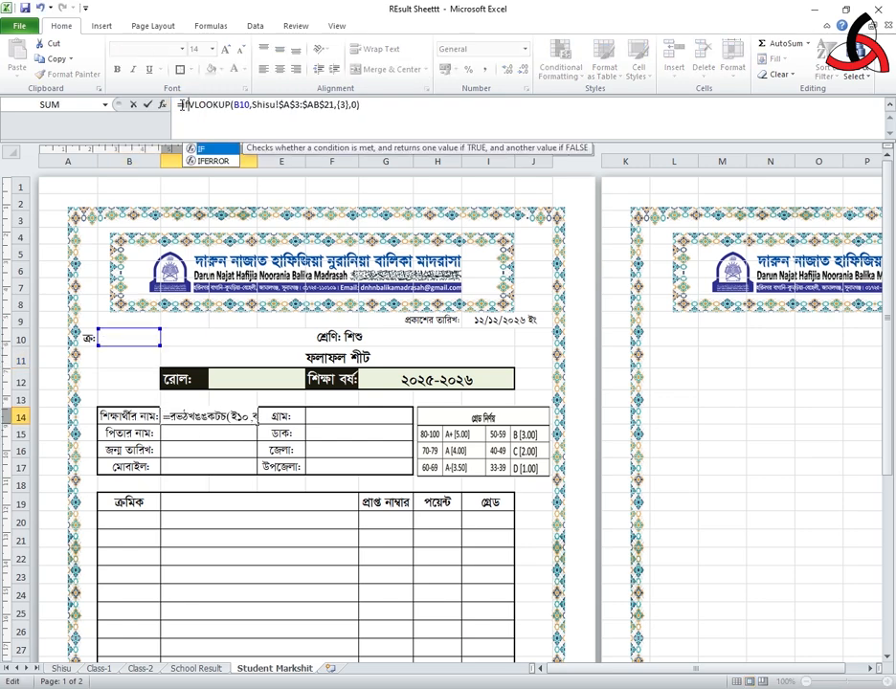
type("f(")
left_click(134, 335)
type("=")
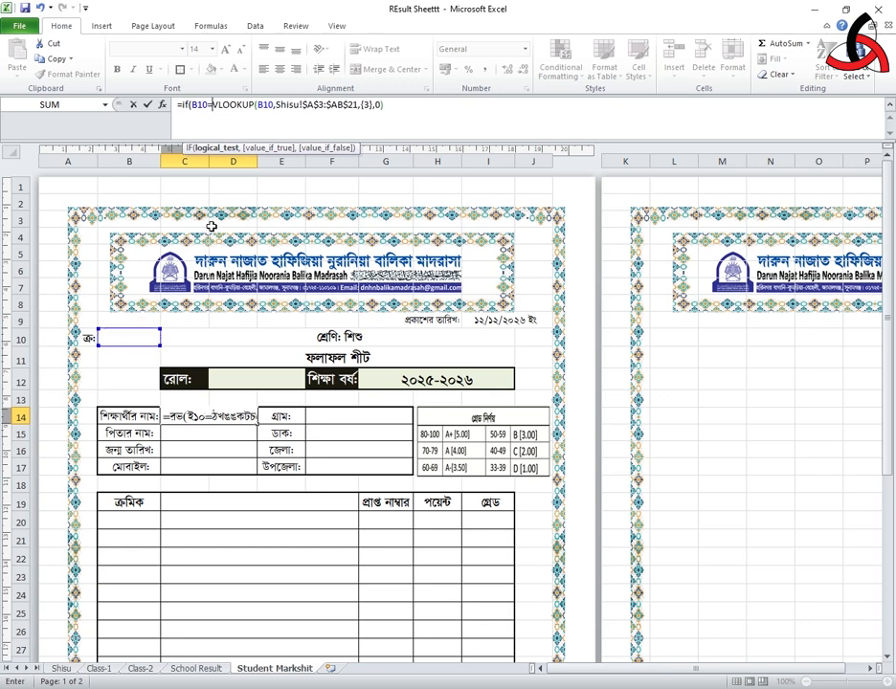
type("0,\"\"")
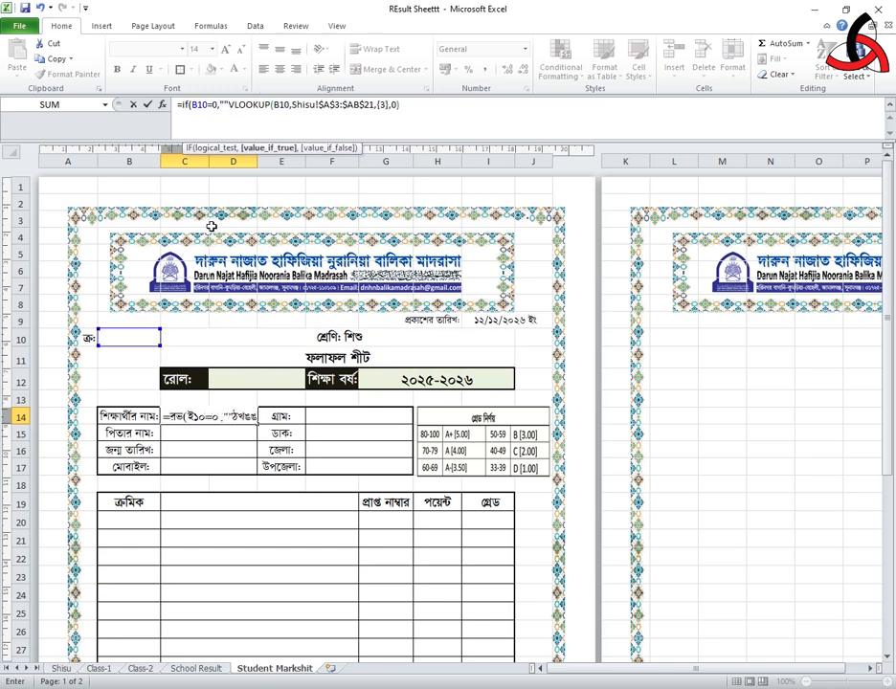
type(",")
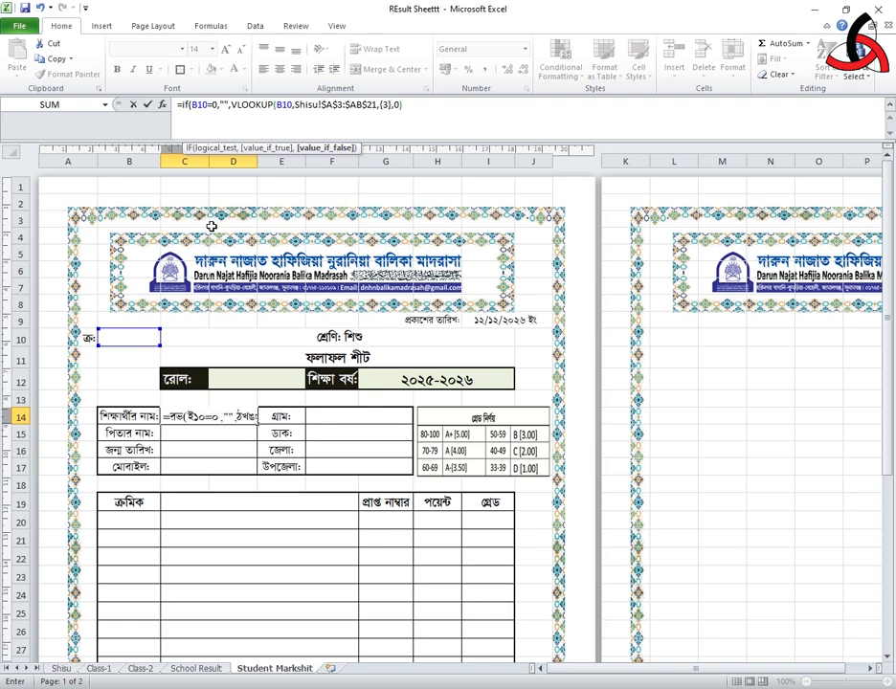
Step: Nest a second condition, IF(B10="","", before the VLOOKUP in C14 and close the formula with the extra parentheses
type("If(")
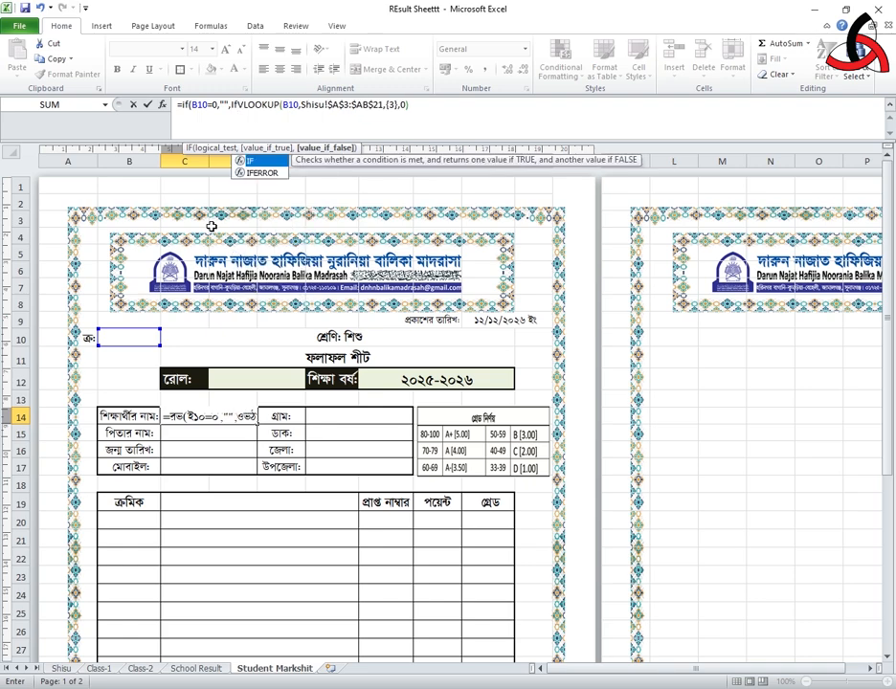
left_click(130, 336)
type("=\"\"")
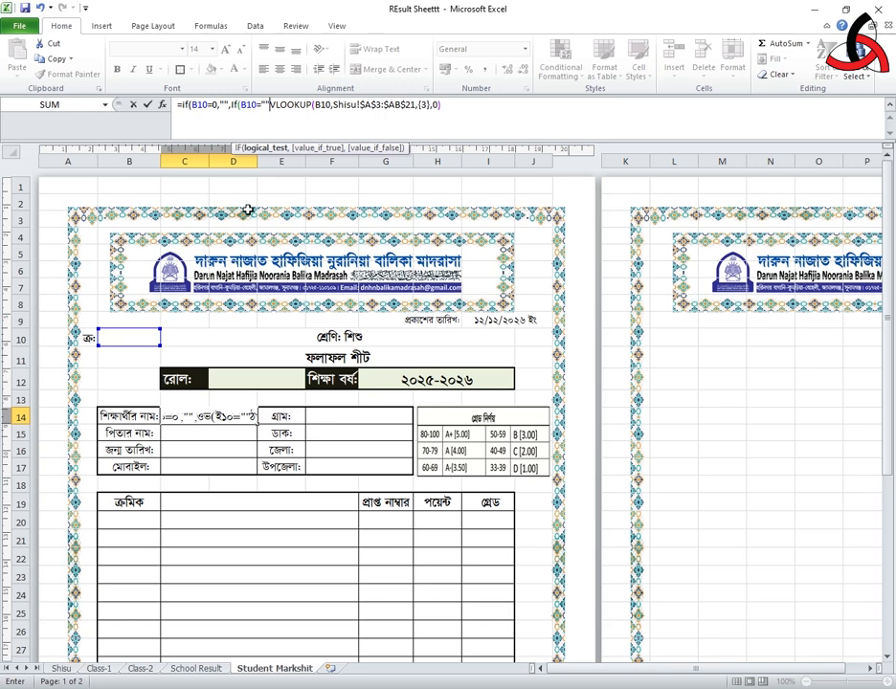
type(",\"\",")
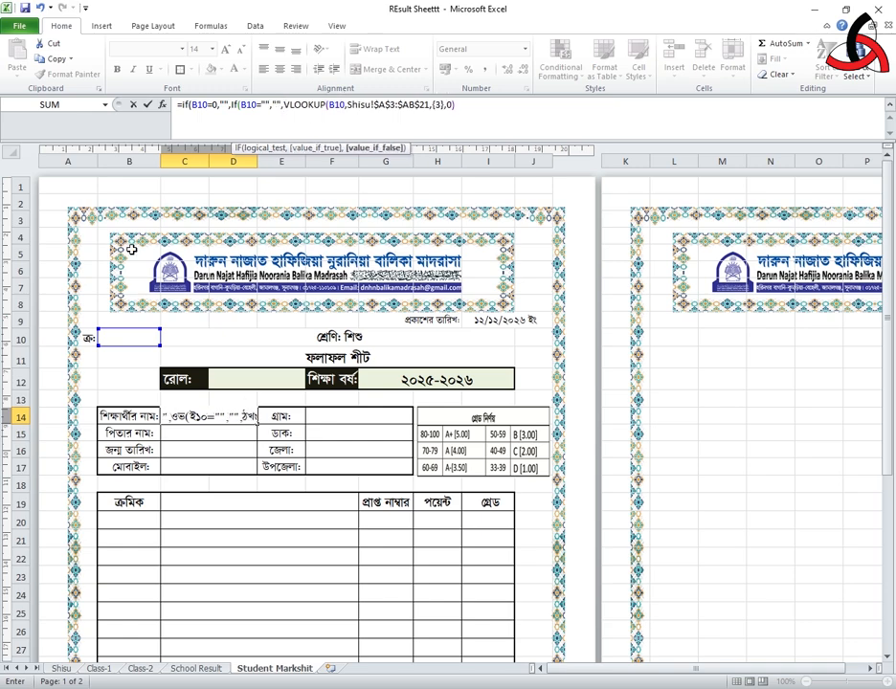
left_click(464, 105)
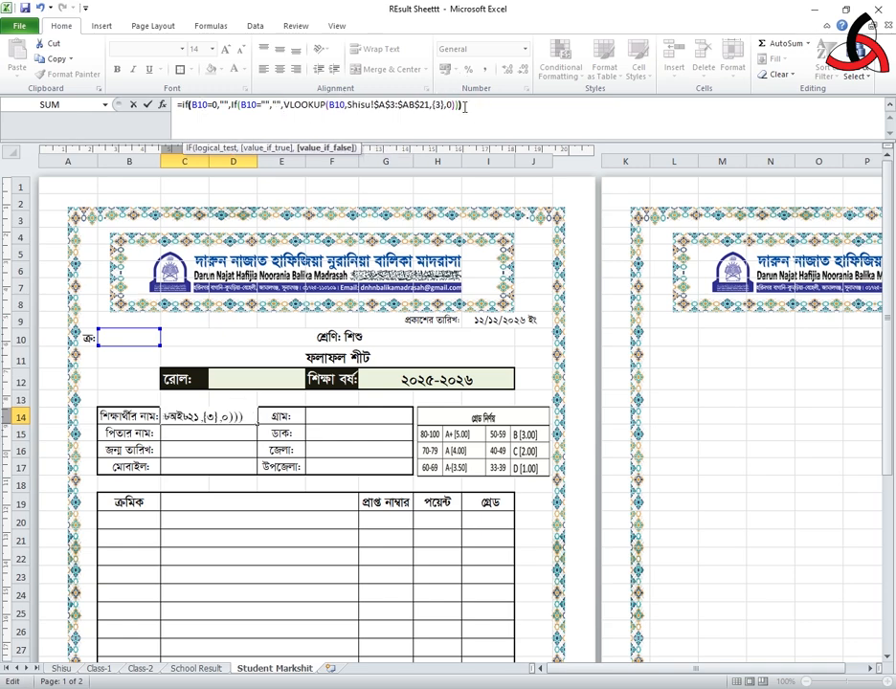
key("Return")
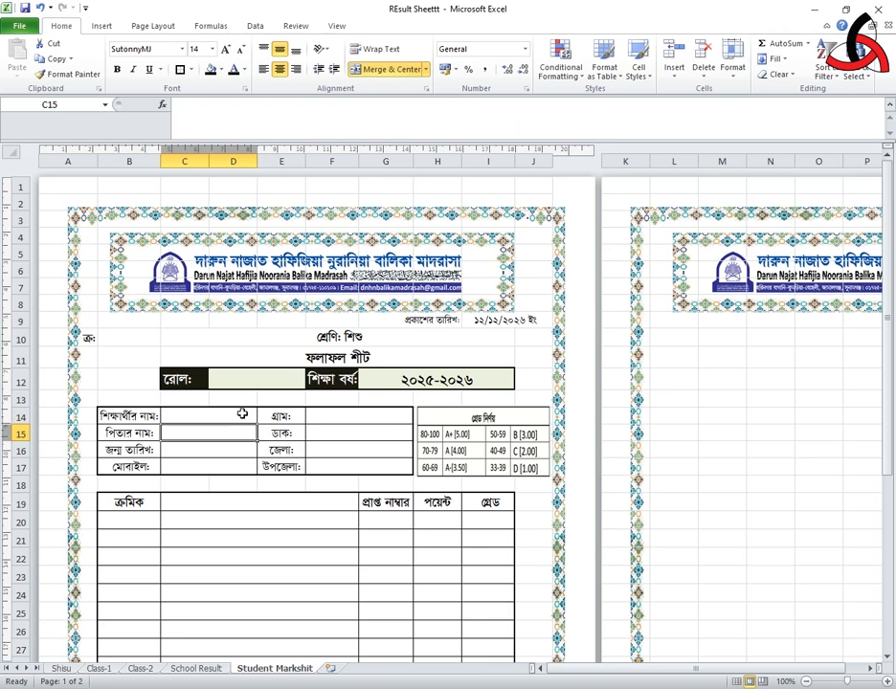
Step: Test the student name lookup with serial number 0 and with serial number 1 in B10
left_click(126, 336)
type("0")
key("Return")
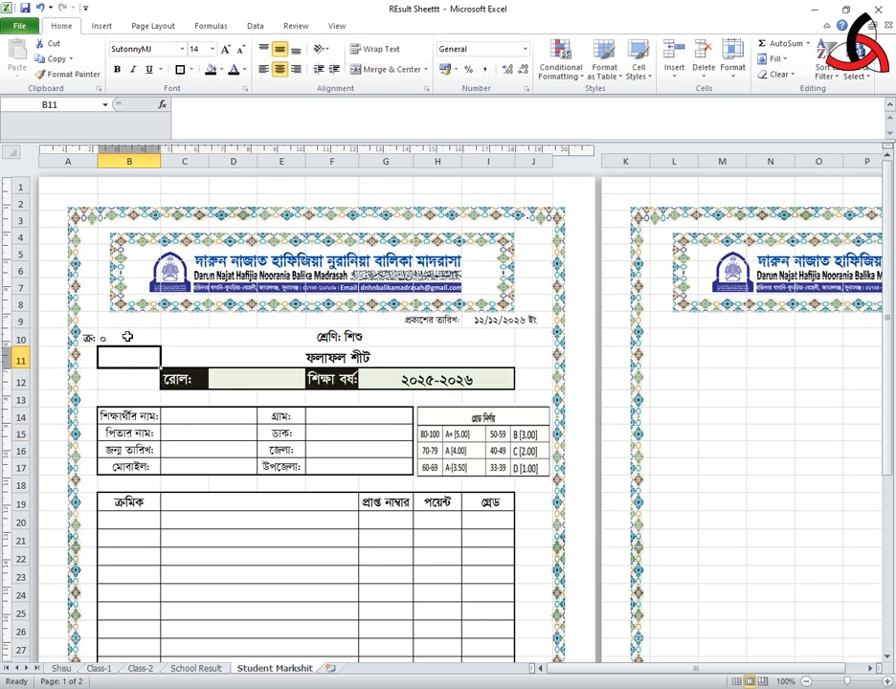
left_click(126, 336)
type("1")
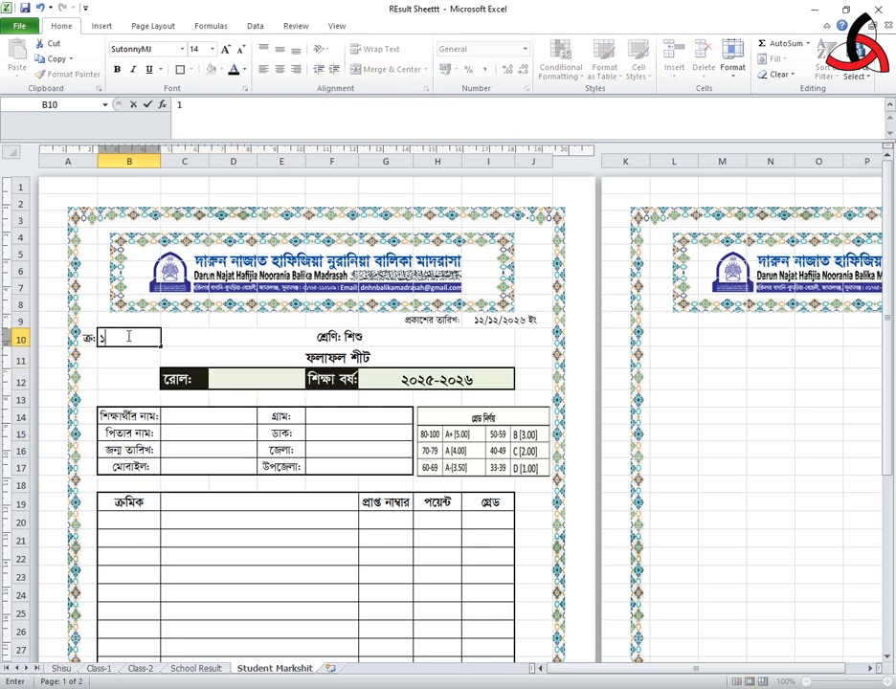
key("Return")
Step: Copy the full IF/VLOOKUP formula from C14 into the father's name cell C15
left_click(209, 416)
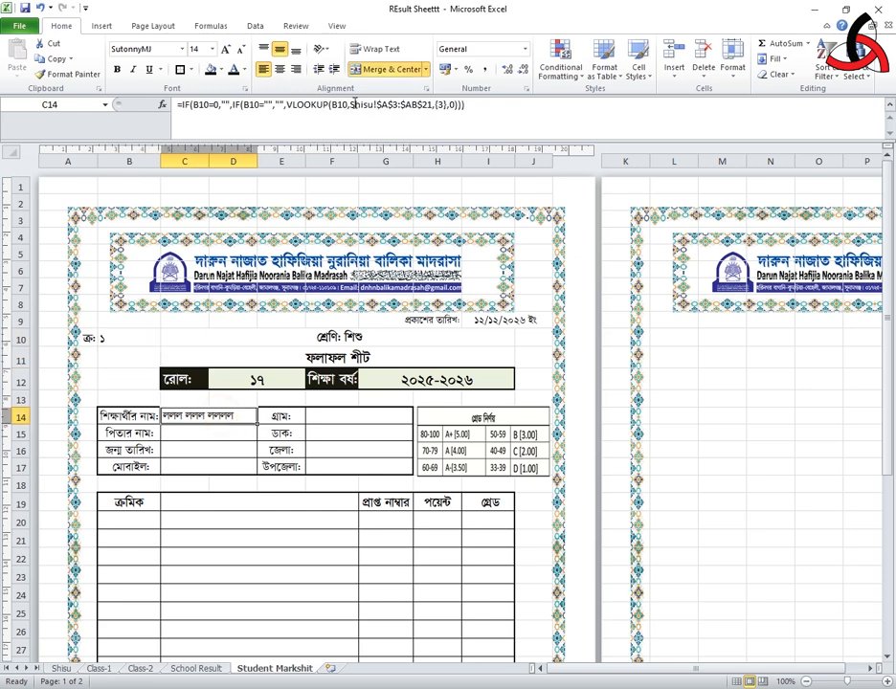
left_click(476, 104)
left_click(194, 110, "shift")
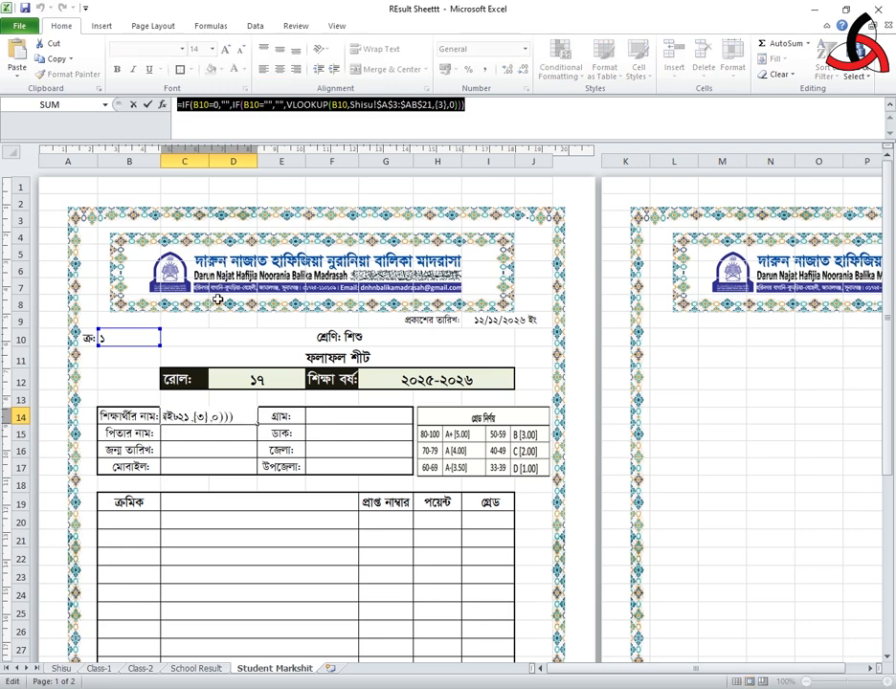
key("Return")
left_click(262, 106)
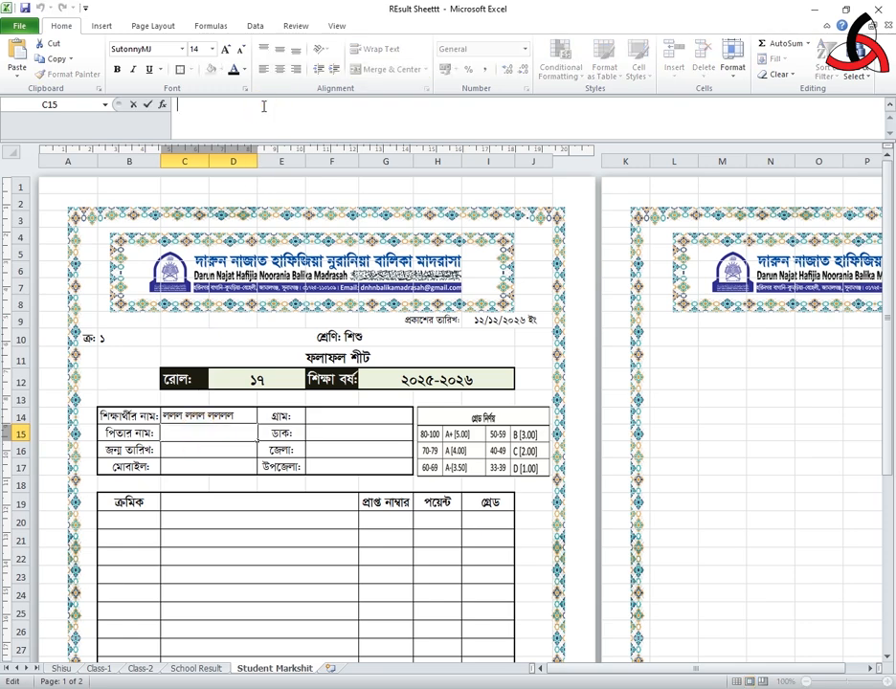
type("=IF(B10=0,\"\",IF(B10=\"\",\"\",VLOOKUP(B10,Shisu!$A$3:$AB$21,{3},0)))")
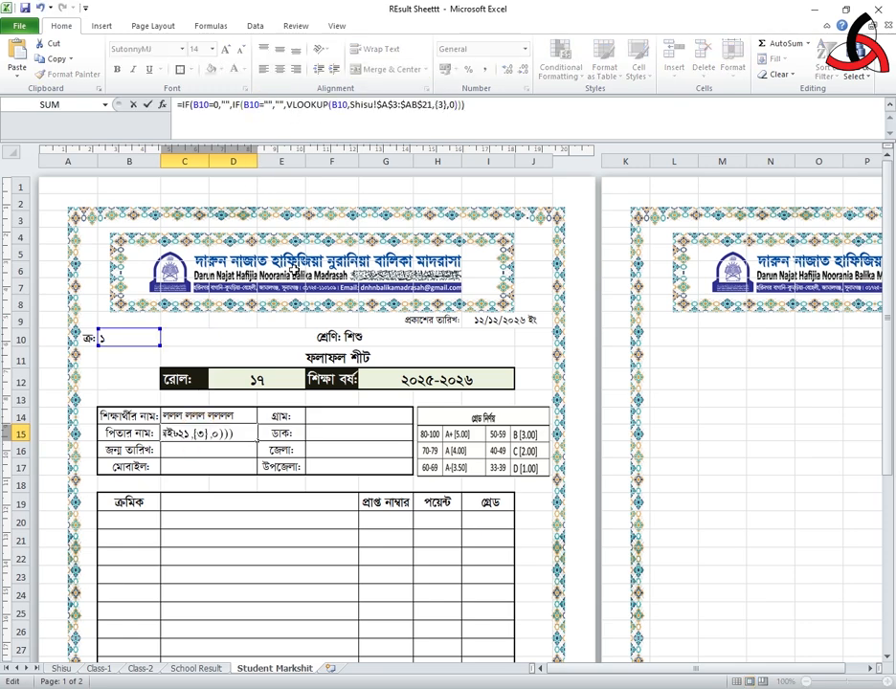
key("Return")
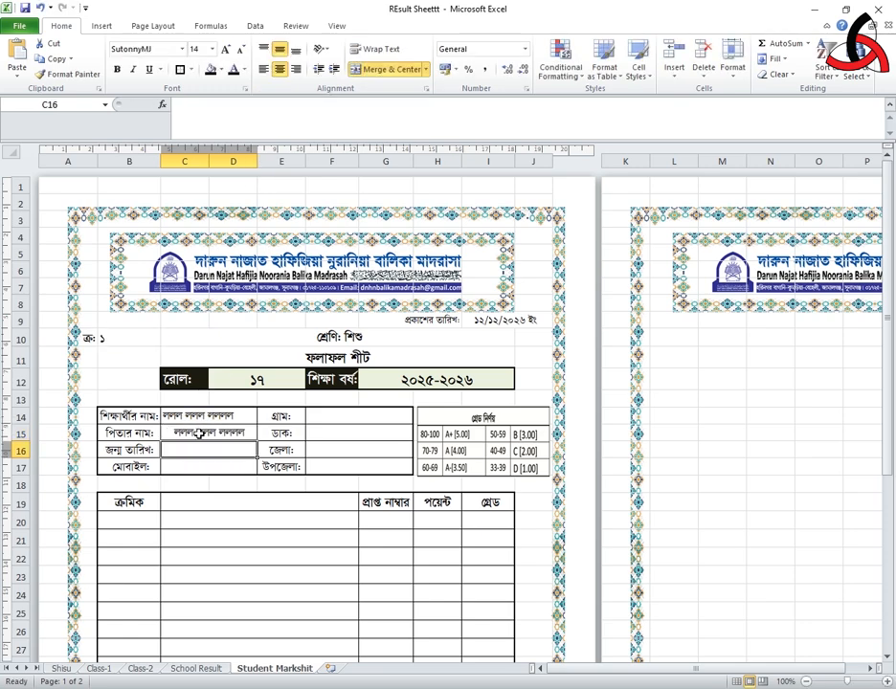
Step: Change the VLOOKUP column index in C15 to {4} and check the father's name against the guardian column on the Shisu sheet
left_click(62, 669)
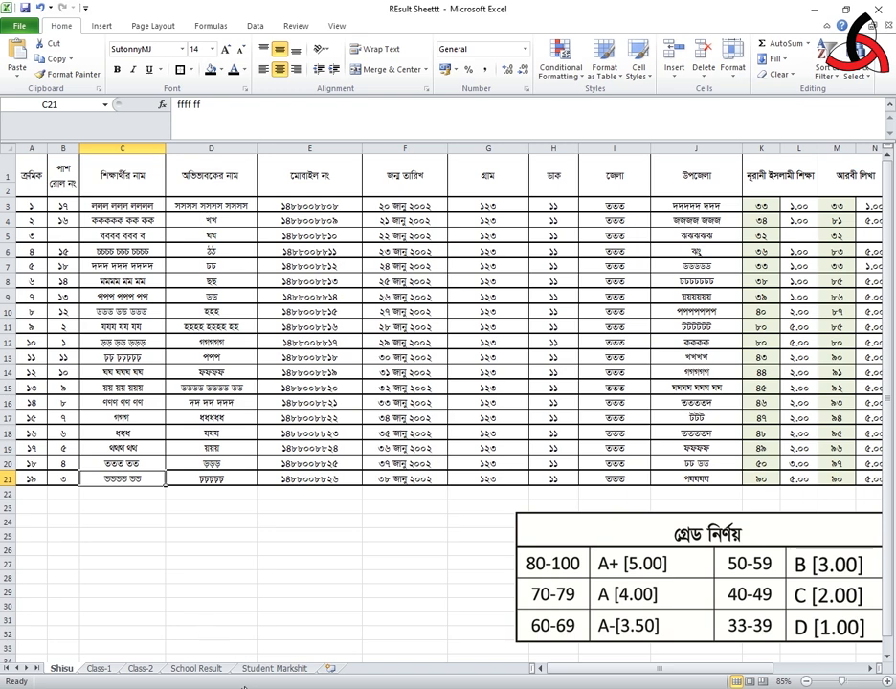
left_click(272, 669)
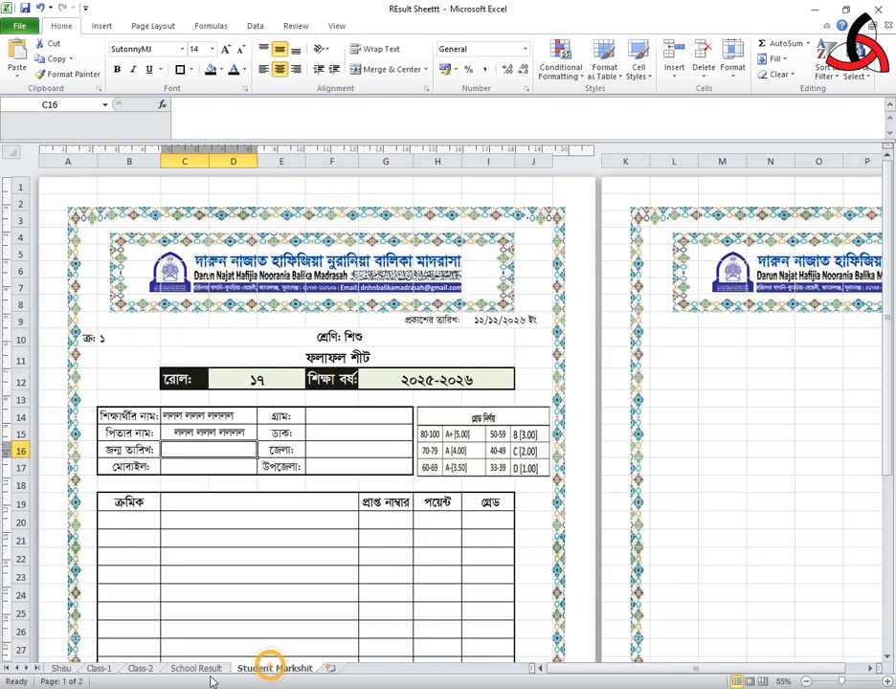
left_click(220, 432)
left_click(441, 105)
key("BackSpace")
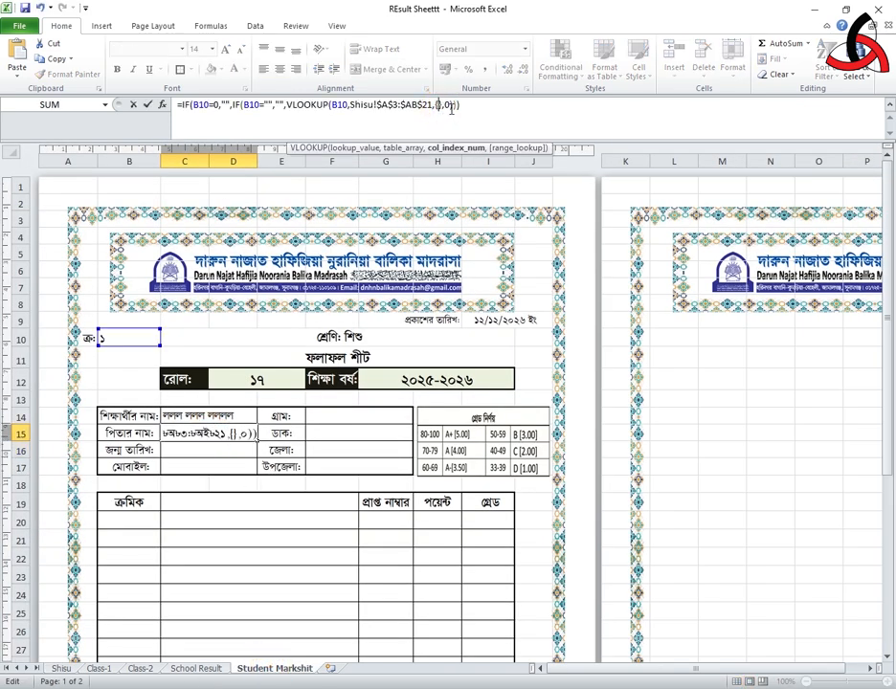
type("4")
key("Return")
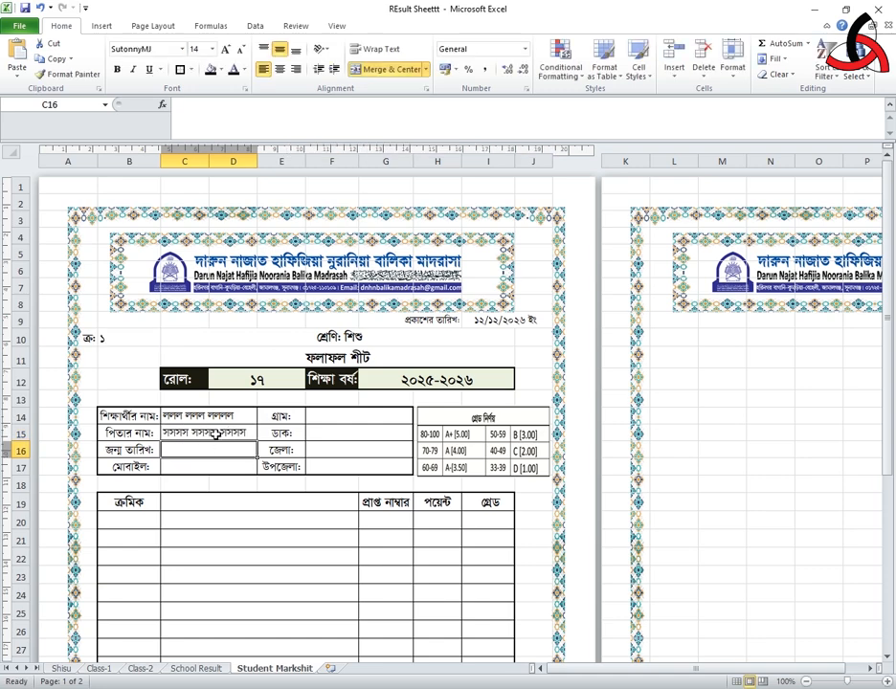
left_click(61, 668)
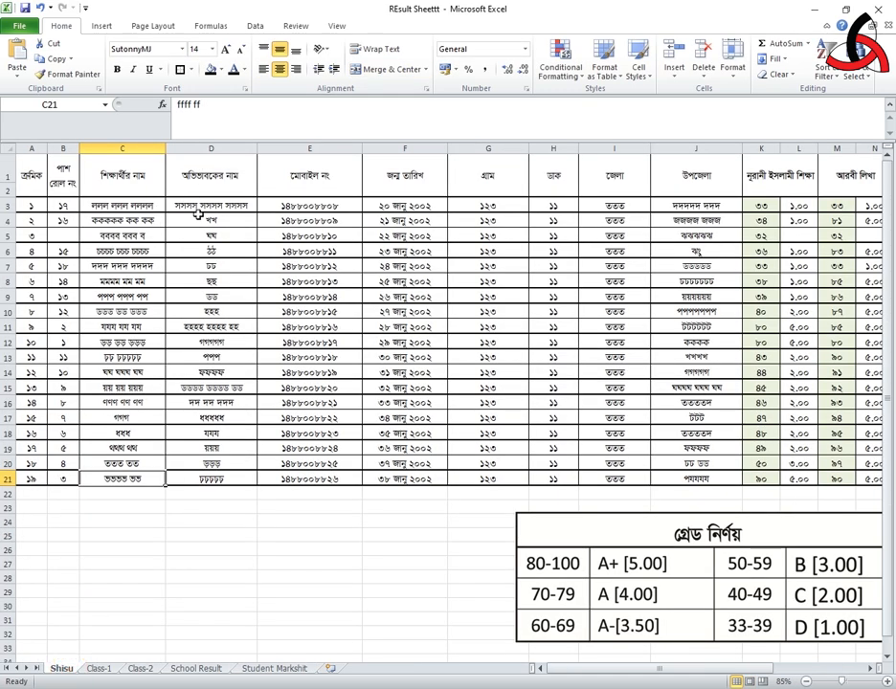
left_click(276, 668)
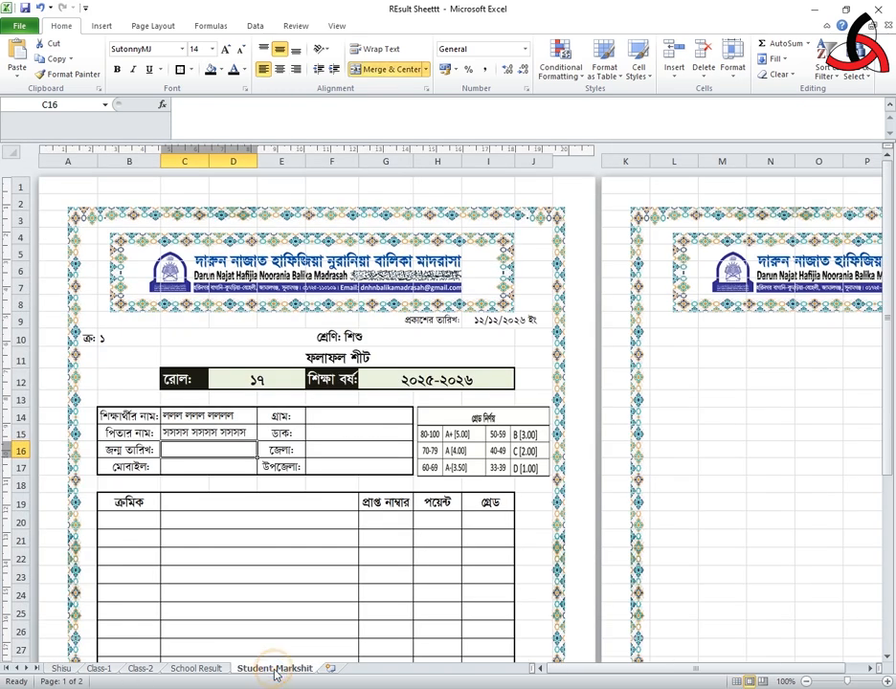
Step: Enter the same IF/VLOOKUP formula in C16 and C17, with column indexes that return the date of birth and mobile number from Shisu
left_click(142, 432)
left_click(207, 450)
left_click(469, 104)
type("=IF(B10=0,\"\",IF(B10=\"\",\"\",VLOOKUP(B10,Shisu!$A$3:$AR$21,{3},0)))")
key("Return")
left_click(438, 103)
type("=IF(B10=0,\"\",IF(B10=\"\",\"\",VLOOKUP(B10,Shisu!$A$3:$AK$21,{},0)))")
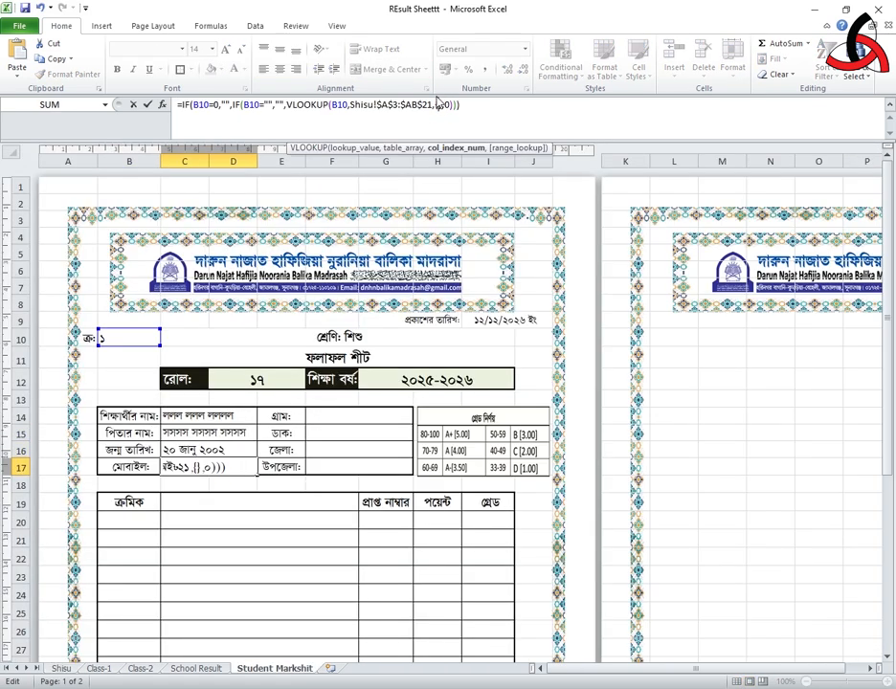
key("Return")
Step: Enter the IF/VLOOKUP formula in F14 for the village and in F15 for the post office, using column index {8} in F15
left_click(351, 416)
left_click(254, 120)
type("=IF(B10=0,\"\",IF(B10=\"\",\"\",VLOOKUP(B10,Shisu!$A$3:$AK$21,{},0)))")
key("Return")
left_click(332, 433)
left_click(442, 103)
type("=IF(B10=0,\"\",IF(B10=\"\",\"\",VLOOKUP(B10,Shisu!$A$3:$AR$21,8,0)))")
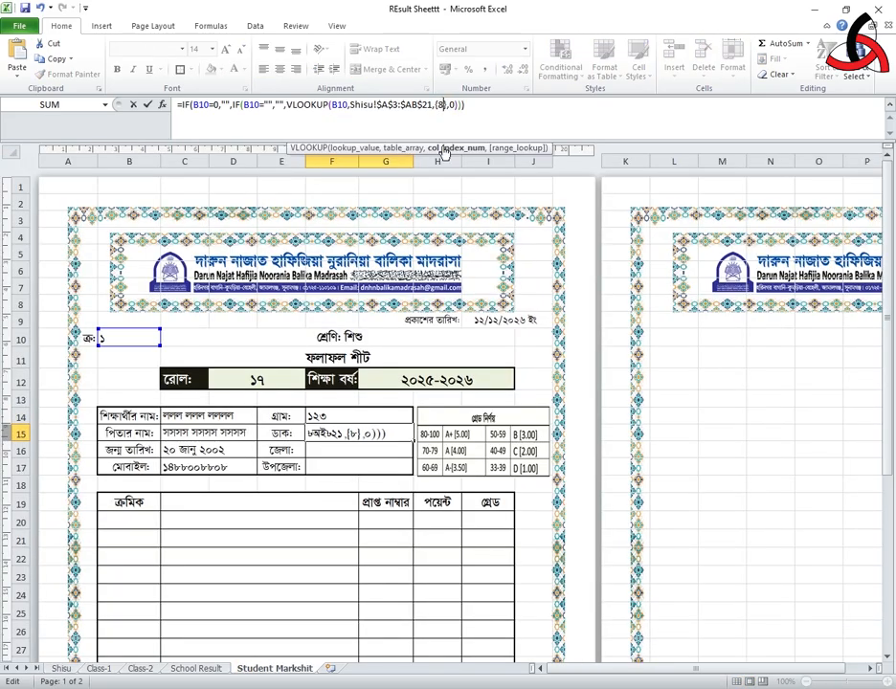
key("Return")
Step: Enter the IF/VLOOKUP formula in F16 for the district and in F17 for the upazila, each with its matching Shisu column index
left_click(443, 104)
type("=IF(B10=0,\"\",IF(B10=\"\",\"\",VLOOKUP(B10,Shisu!$A$3:$AR$21,8,0)))")
key("Return")
type("=IF(B10=0,\"\",IF(B10=\"\",\"\",VLOOKUP(B10,Shisu!$A$3:$AR$21,,0)))")
left_click(189, 633)
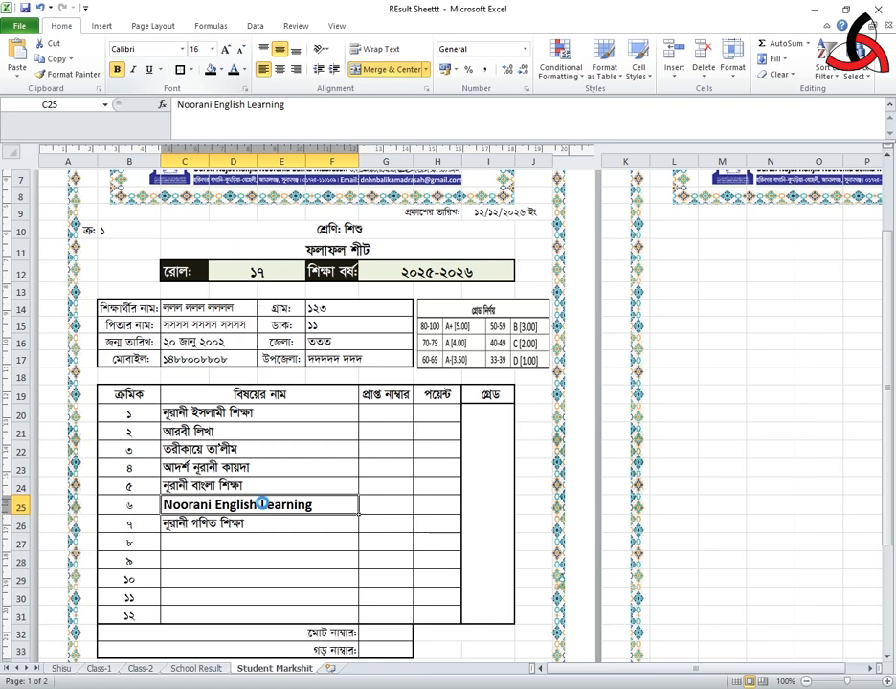
Step: Begin the first subject's obtained marks formula in G20 with =IF(B10=0,"",
left_click(262, 504)
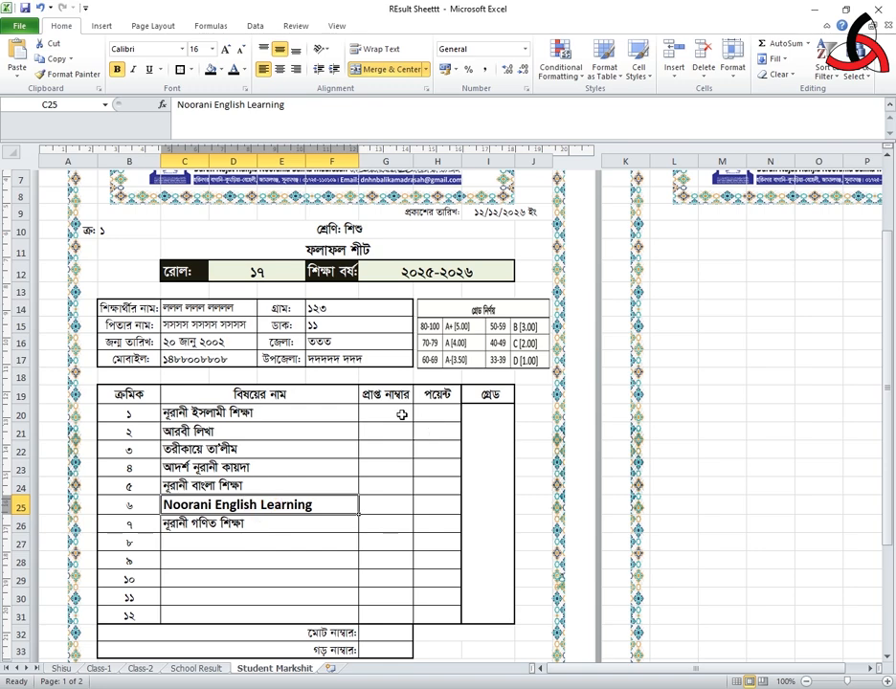
double_click(401, 414)
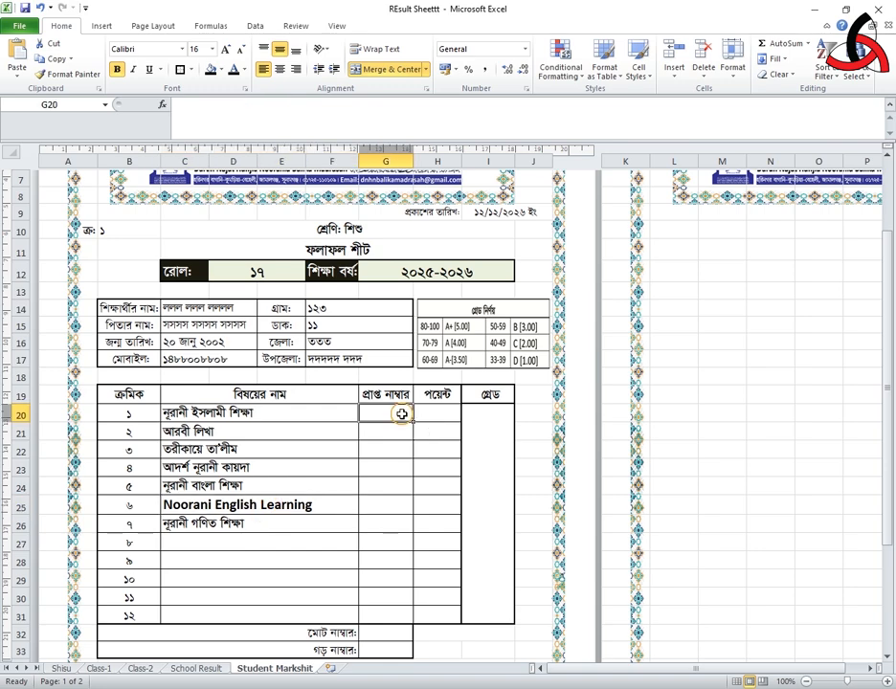
type("=")
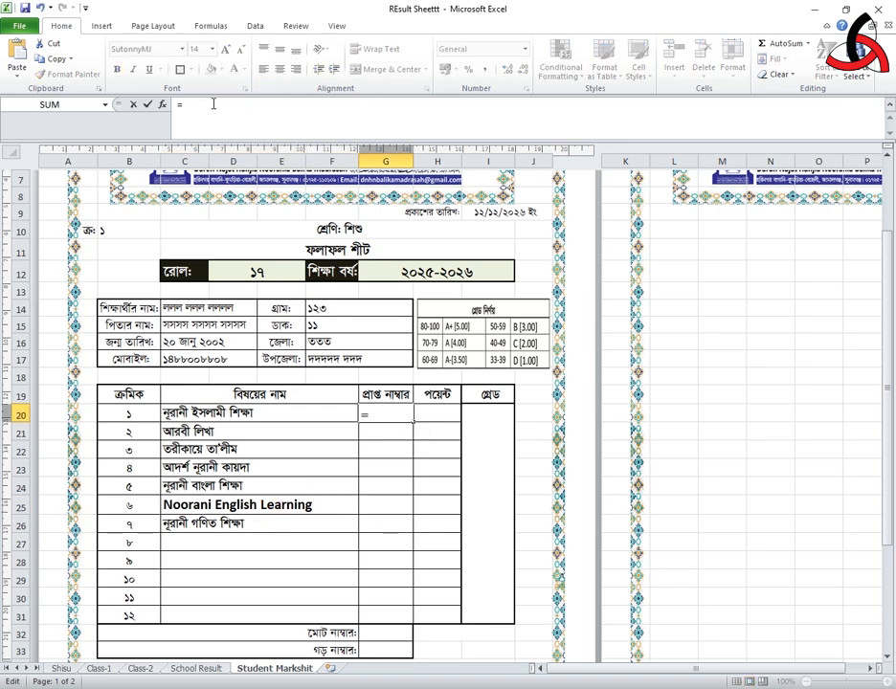
type("if(")
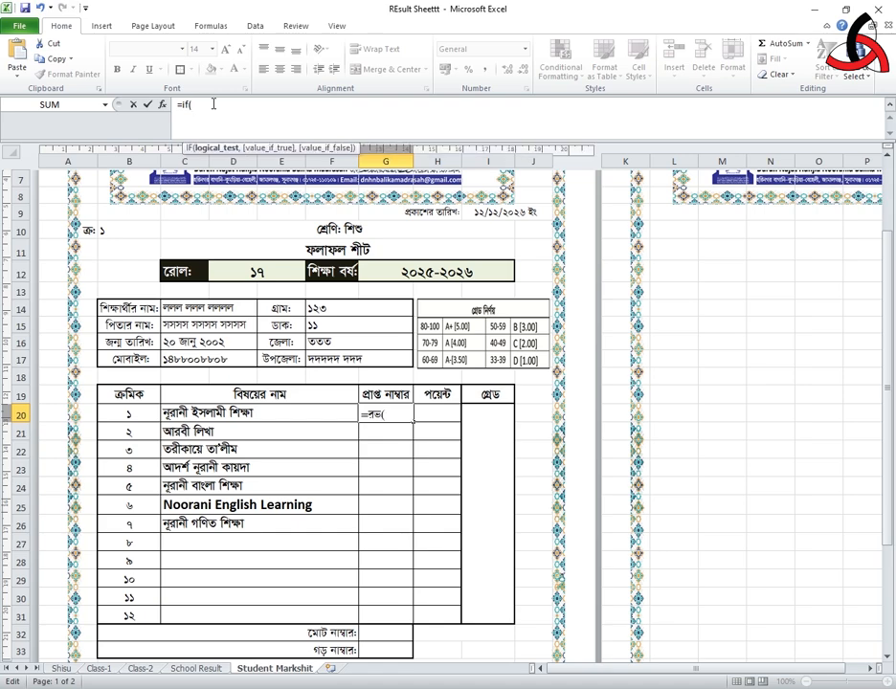
left_click(130, 231)
type("=0")
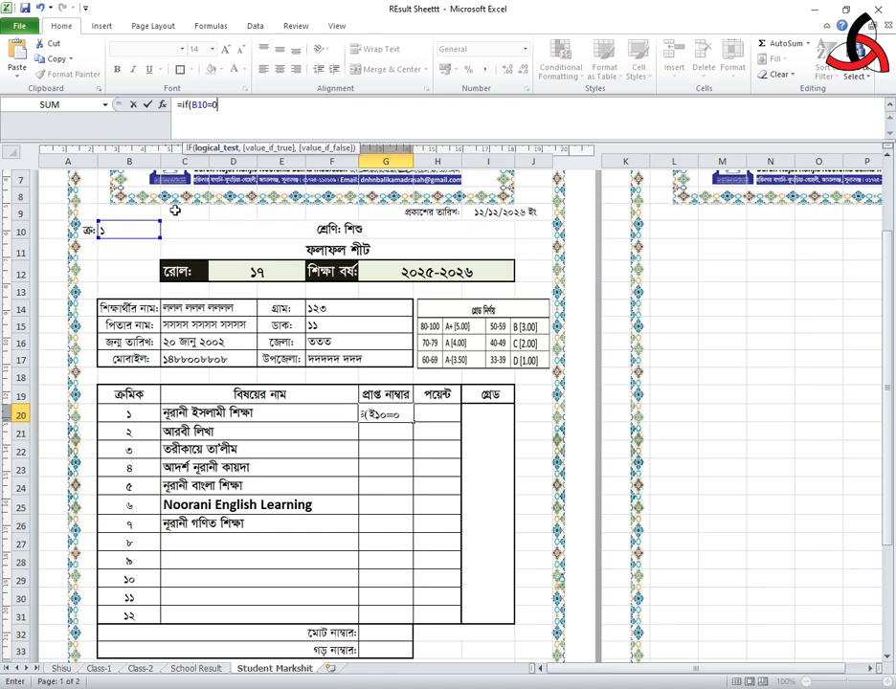
type(",\"\"")
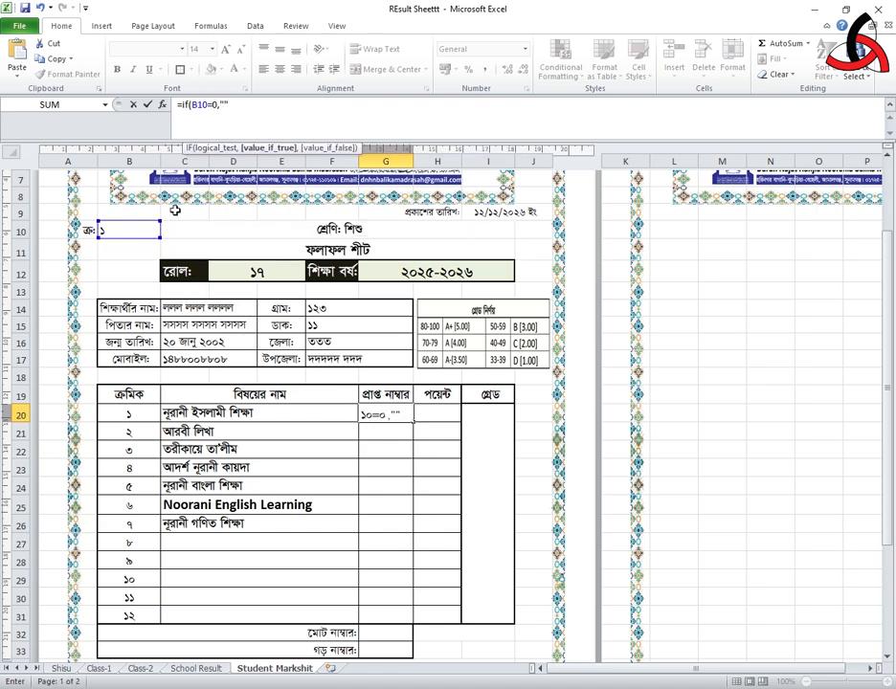
type(",")
Step: Extend the G20 formula with the nested blank check IF(B10="","",
type("if")
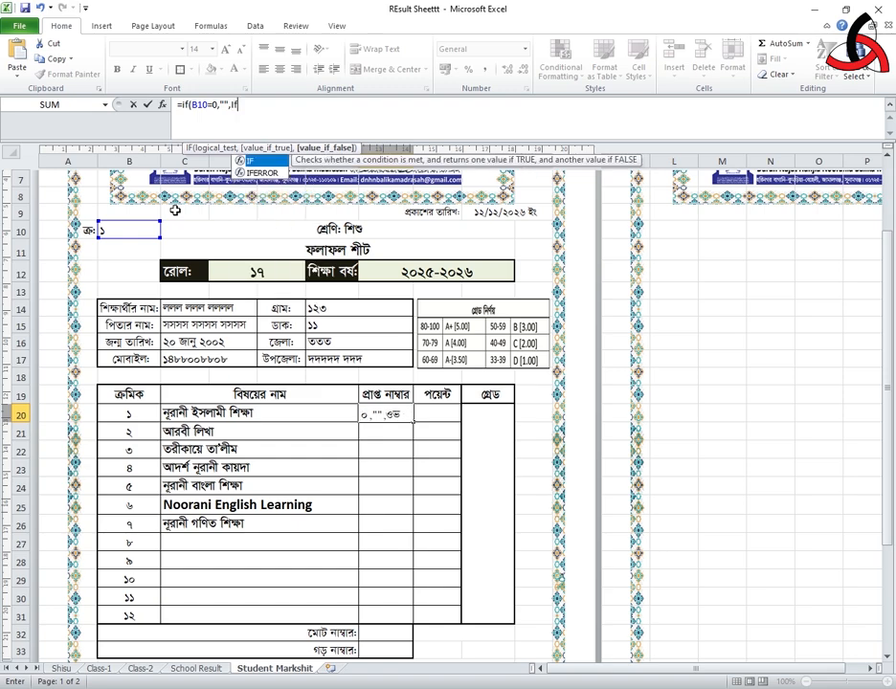
type("(")
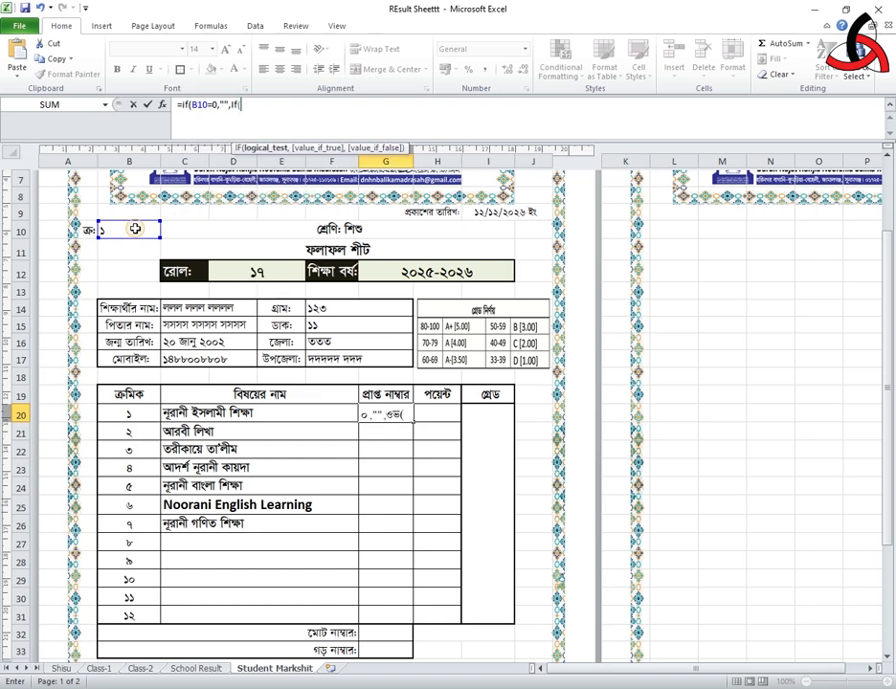
left_click(135, 229)
type("=\"\"")
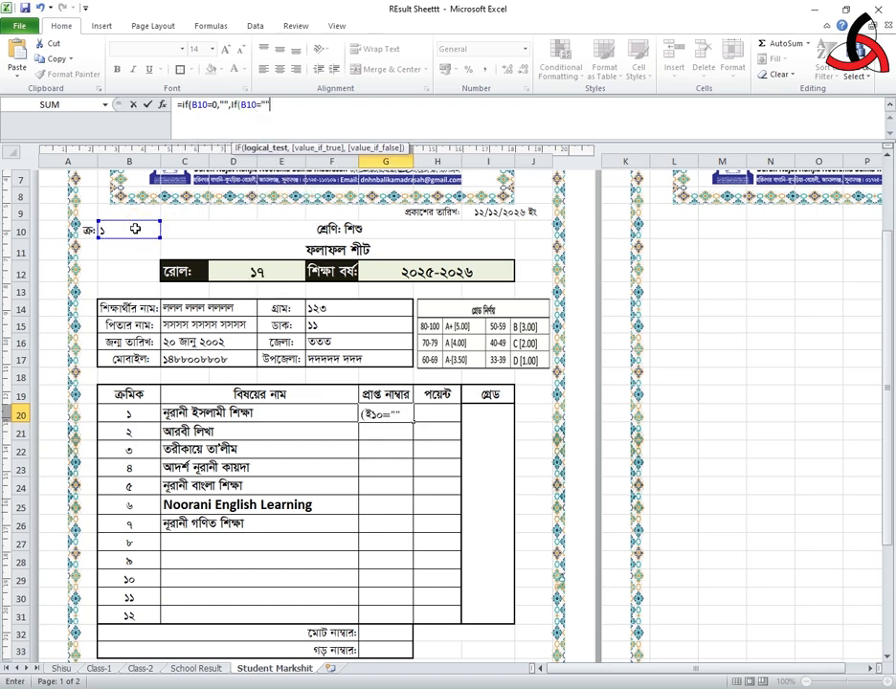
type(",")
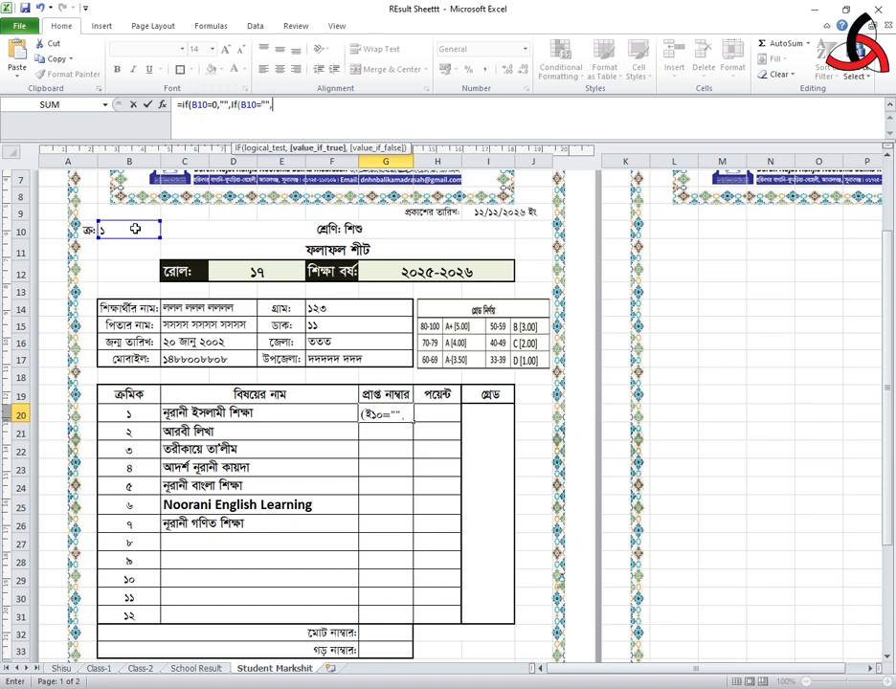
type("\"\"")
type(",")
Step: Extend the G20 formula with a "" result and a VLOOKUP of B10 over the absolute range Shisu!$A$3:$AB$21
type("V")
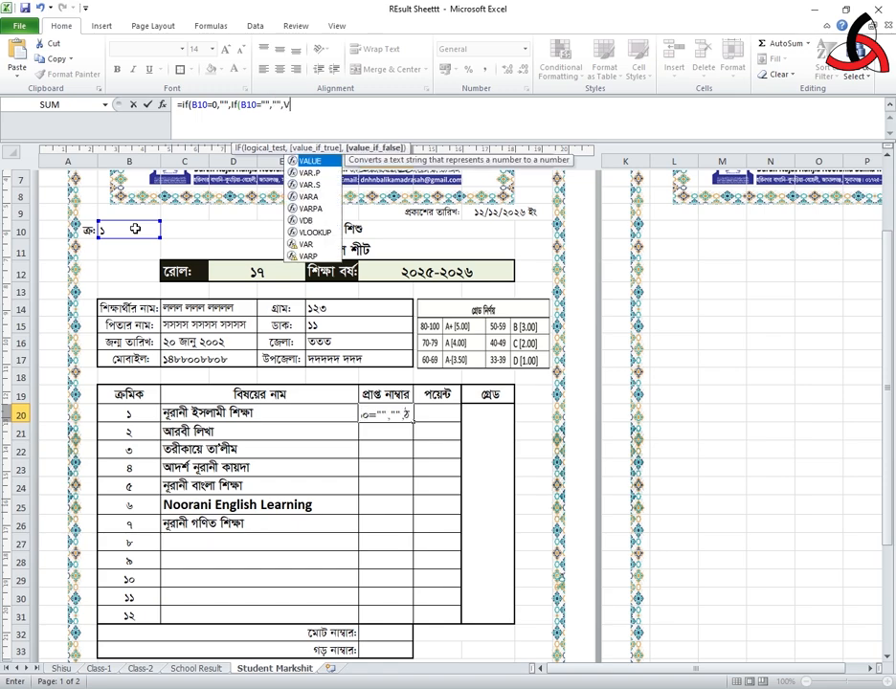
type("lookup(")
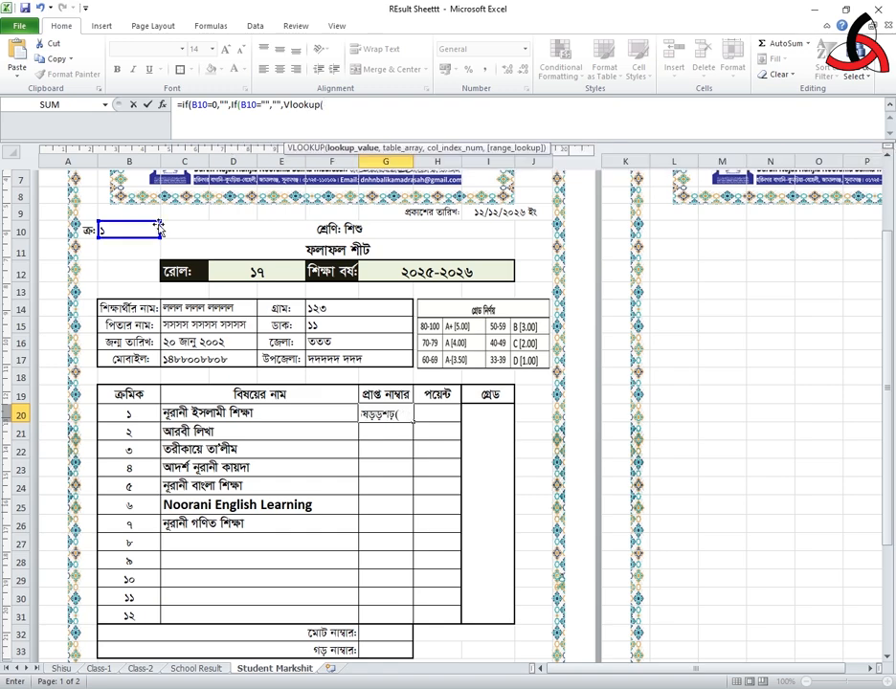
left_click(137, 231)
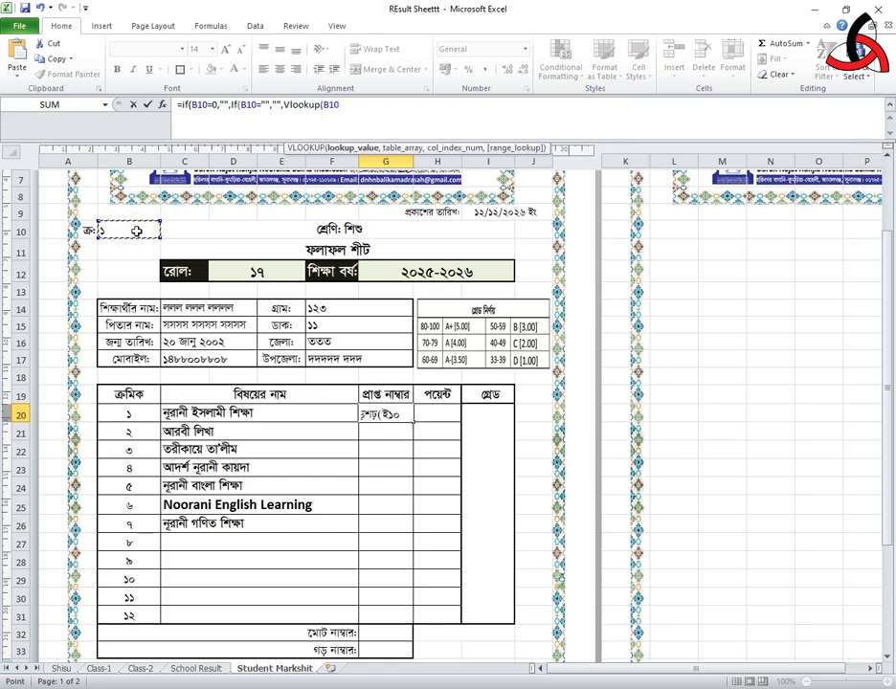
type(",")
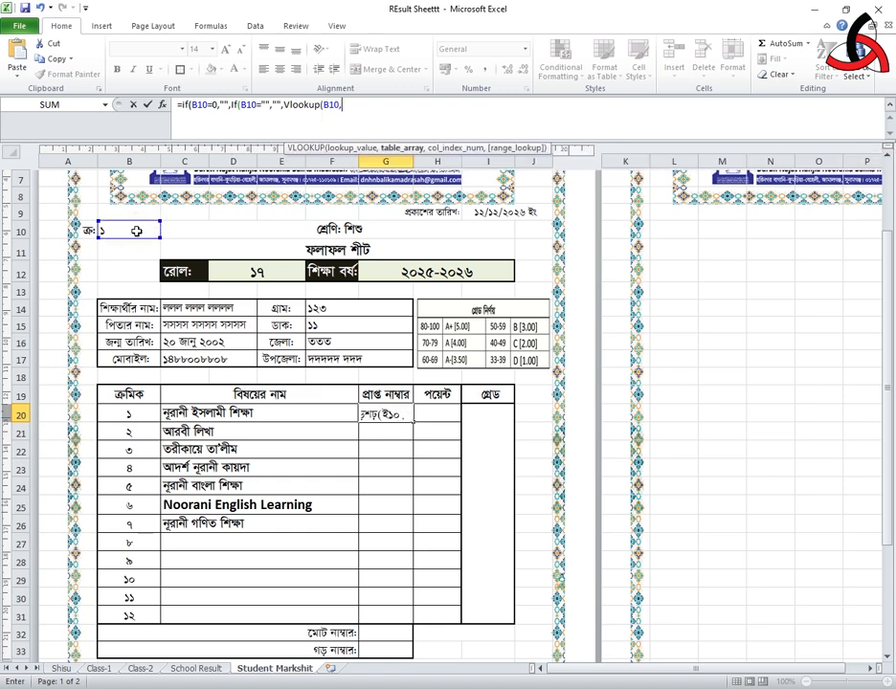
left_click(61, 668)
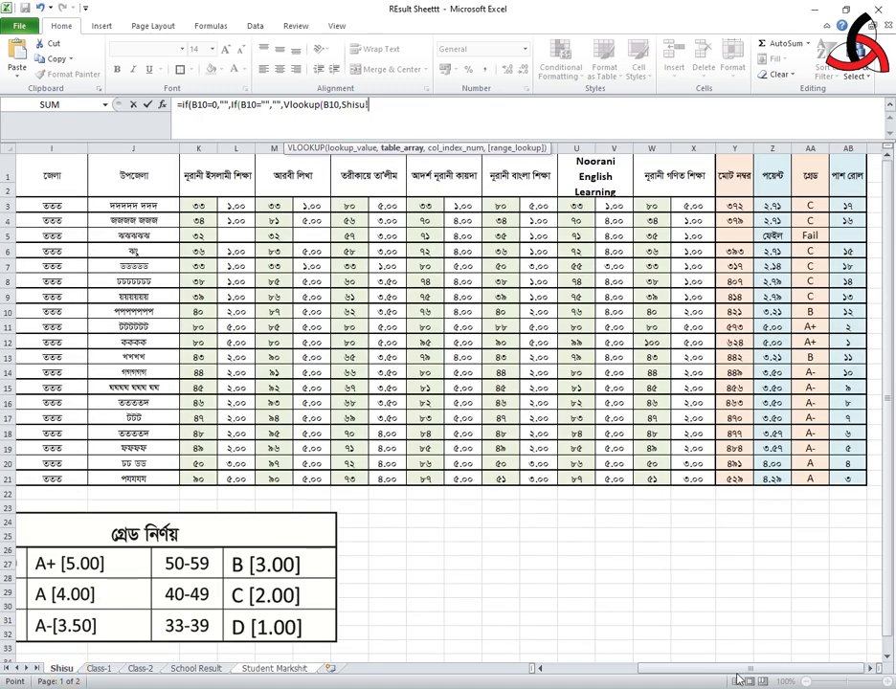
left_click_drag(734, 674, 593, 674)
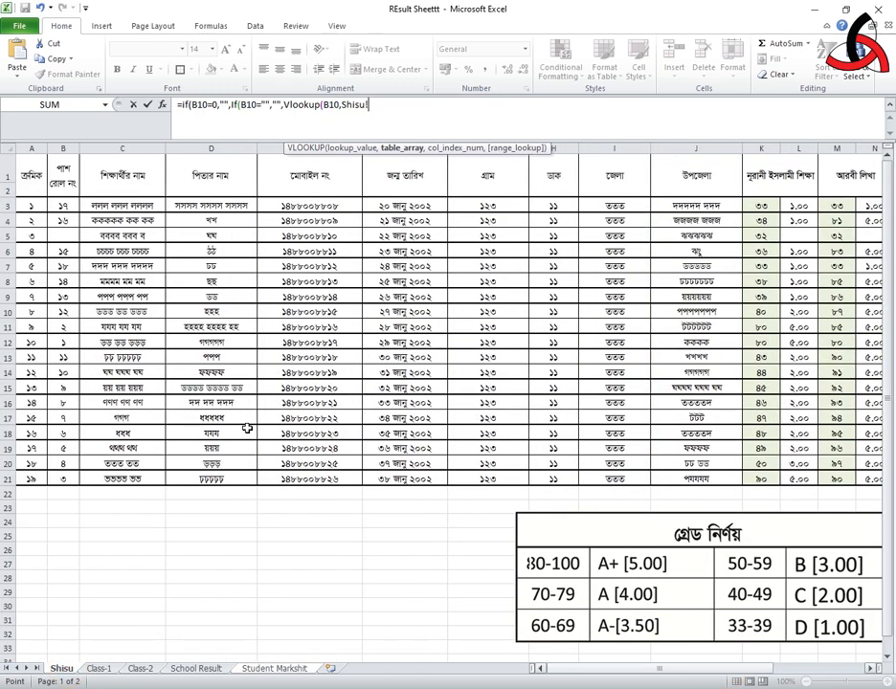
left_click_drag(37, 204, 761, 475)
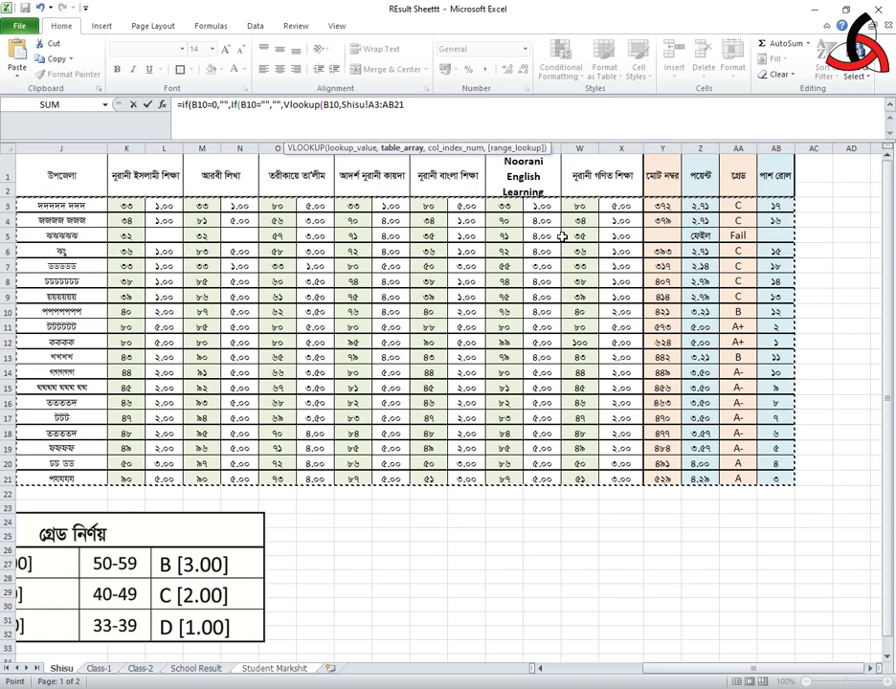
key("F4")
type(",")
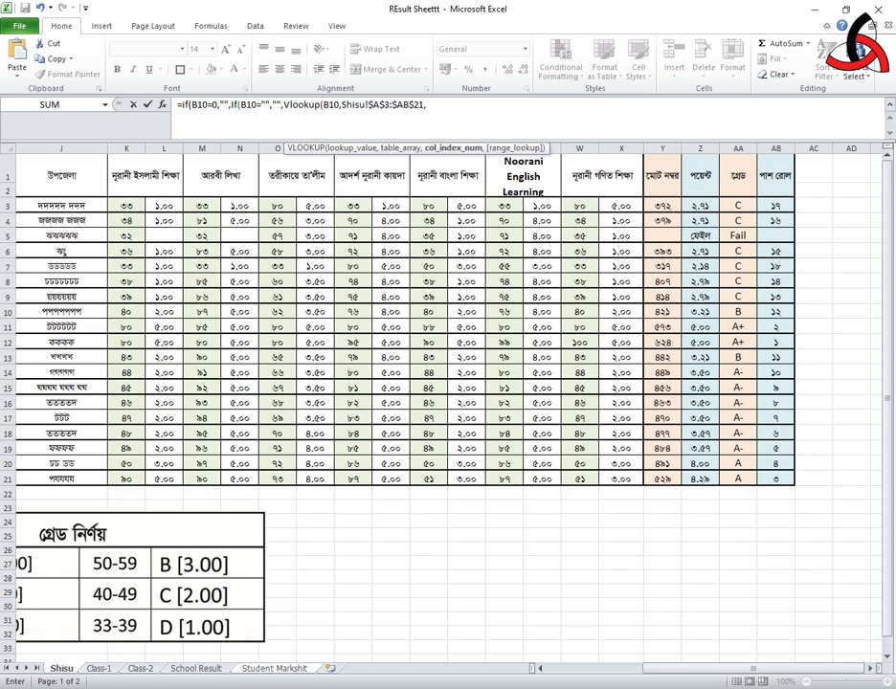
Step: Finish the G20 formula with column index {11} and match type 0, accepting Excel's proposed correction
left_click_drag(698, 667, 584, 670)
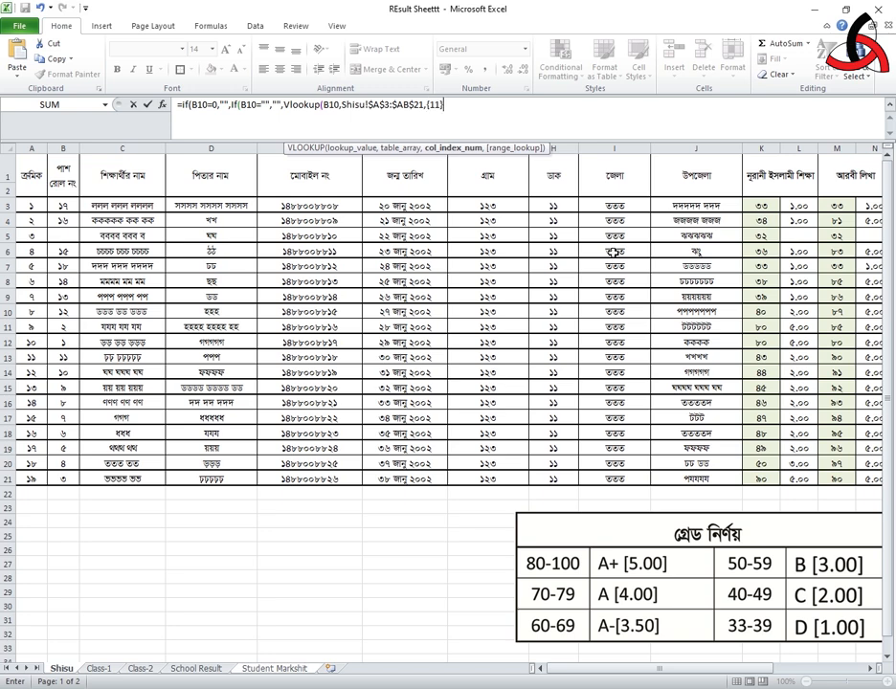
type(",0")
key("Return")
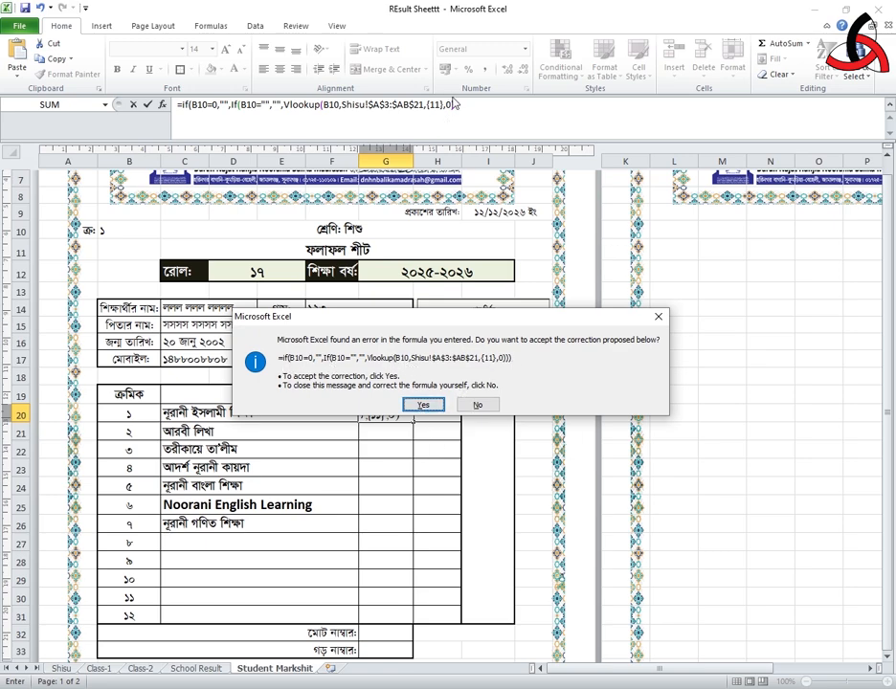
left_click(424, 407)
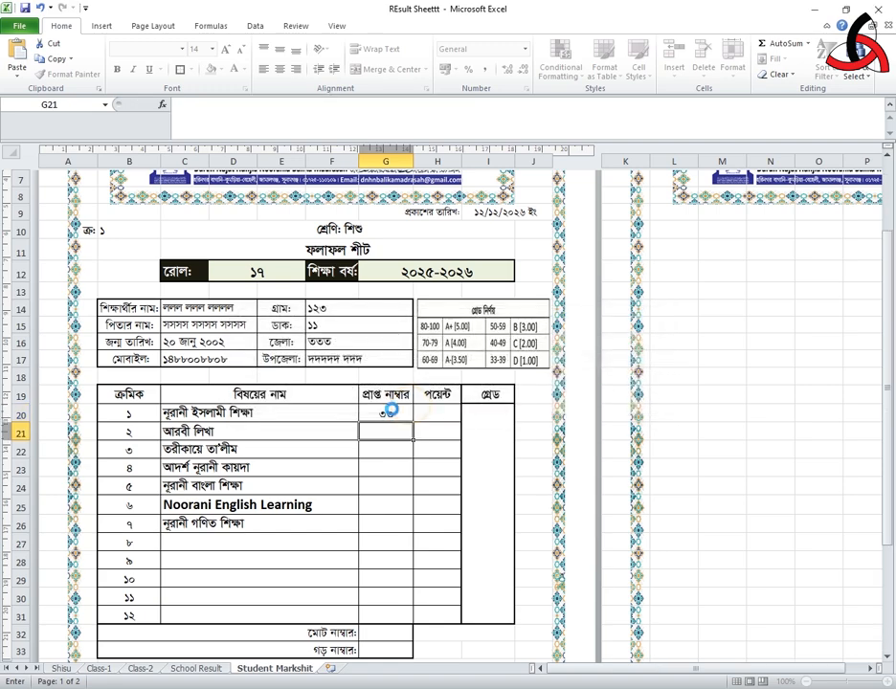
key("Up")
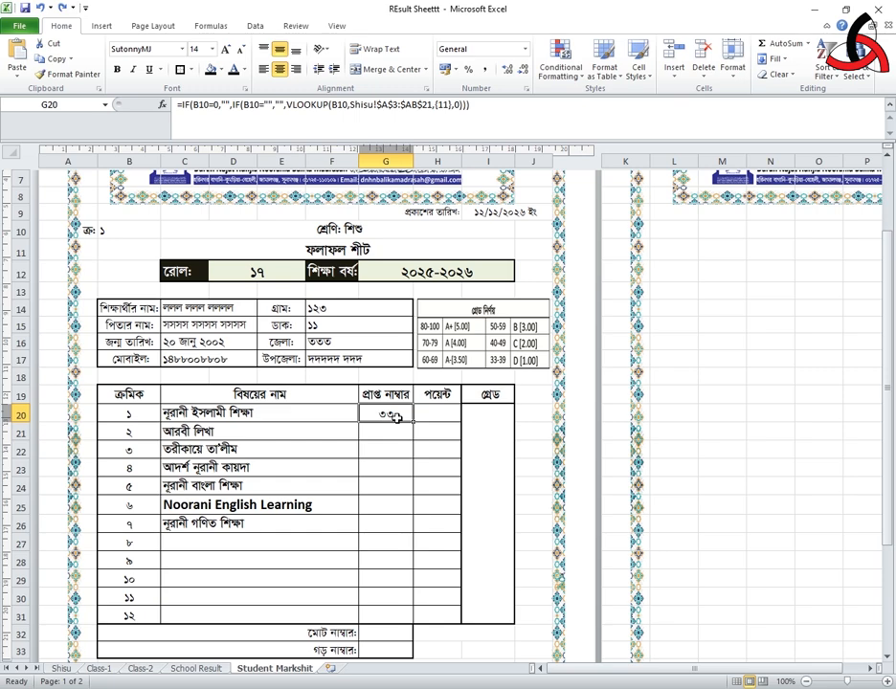
Step: Make all three B10 references in the G20 formula absolute as $B$10
left_click(258, 105)
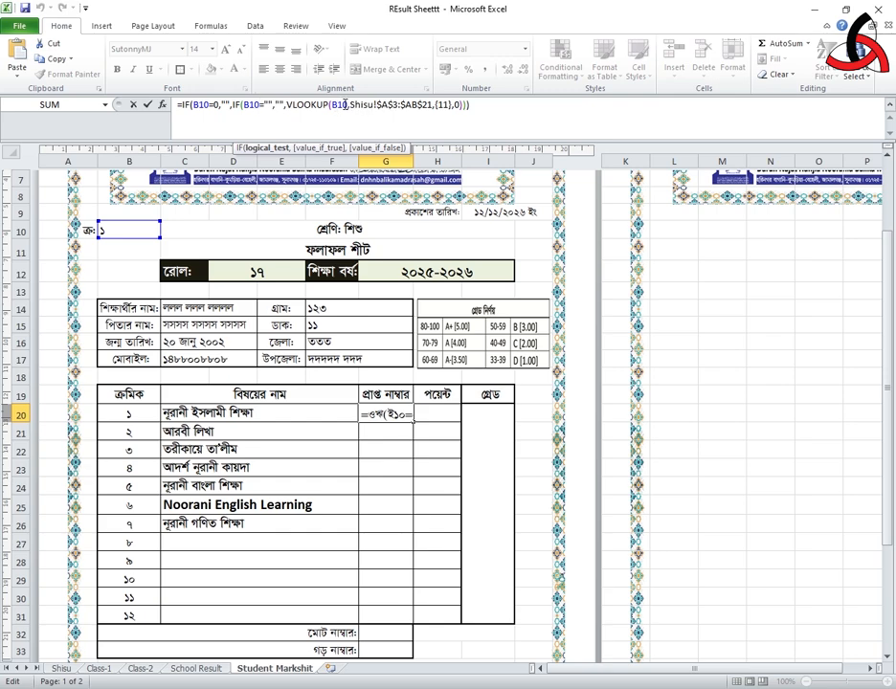
left_click(345, 104)
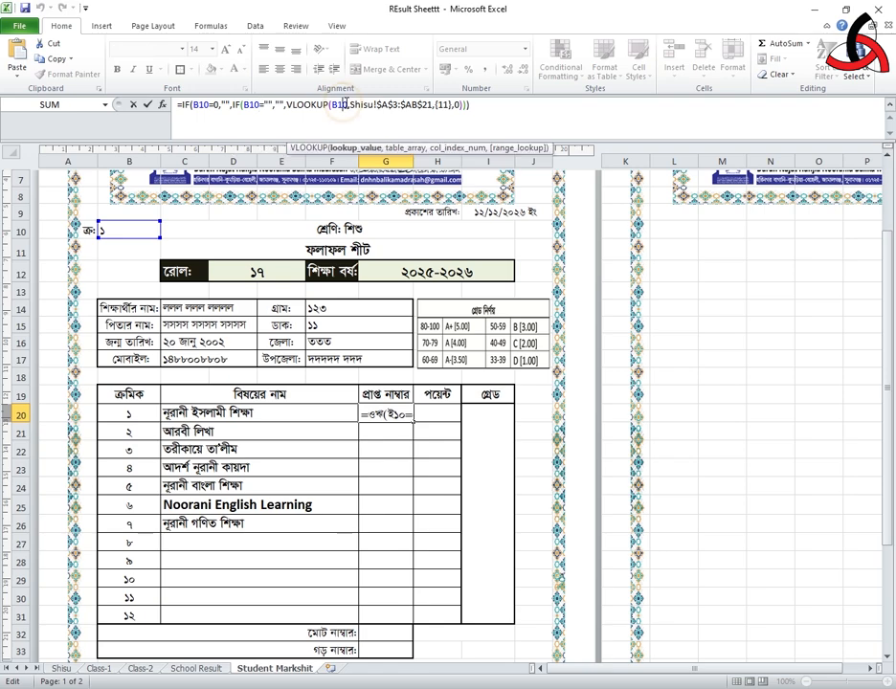
key("F4")
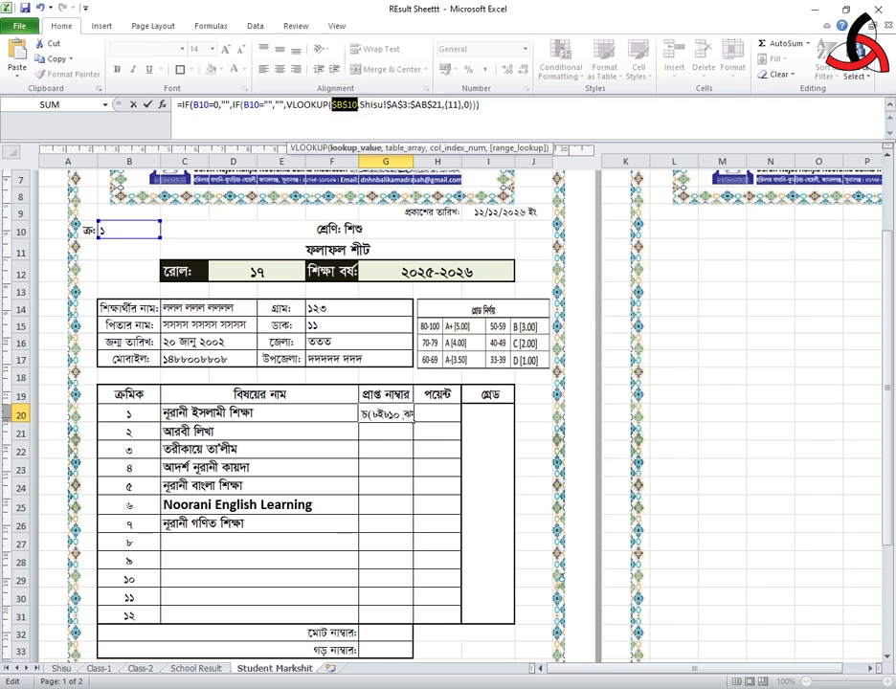
left_click(251, 104)
key("F4")
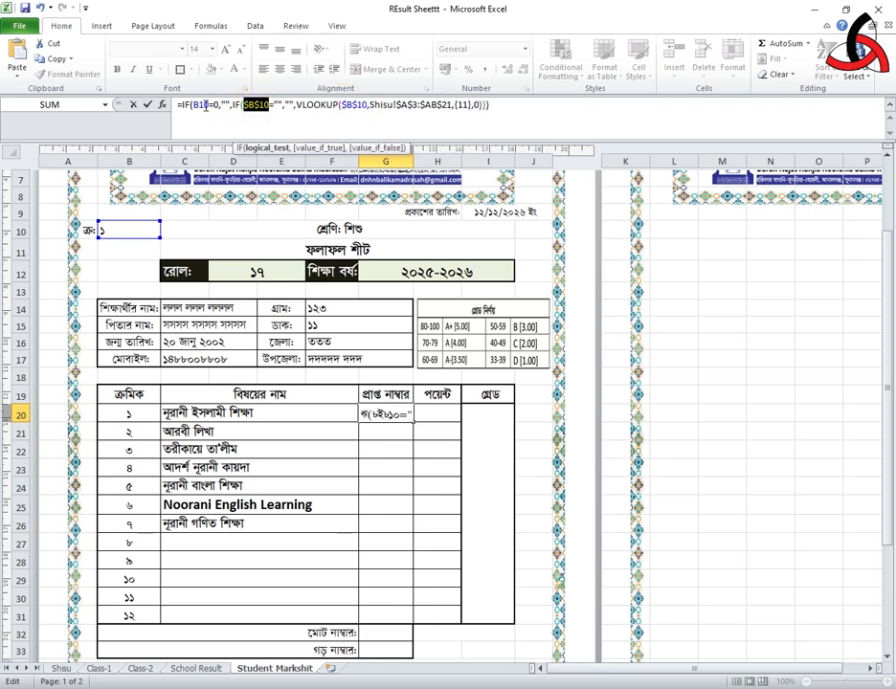
double_click(205, 105)
left_click(385, 449)
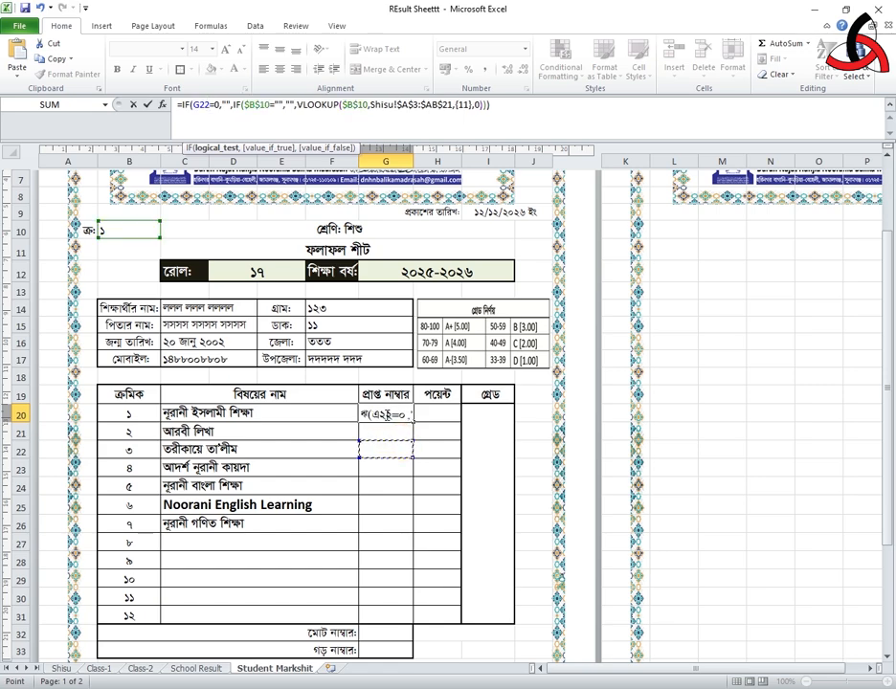
key("ctrl+z")
key("Return")
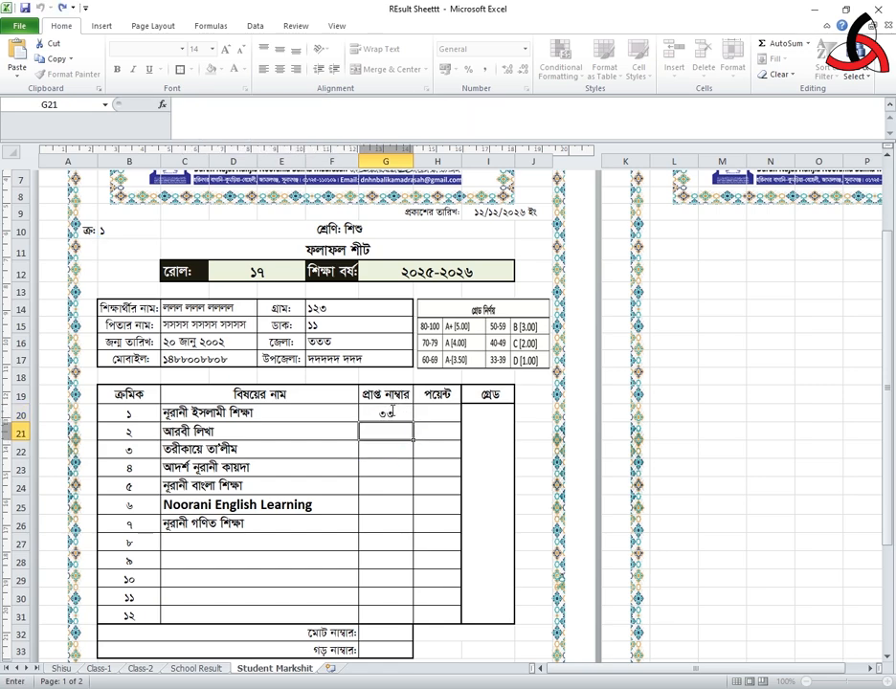
Step: Copy the G20 formula down the obtained marks column and across to the point column, covering G20:H27
left_click(395, 415)
left_click_drag(414, 422, 402, 564)
left_click(401, 546)
key("Delete")
left_click(408, 528)
left_click(396, 562)
key("Delete")
left_click_drag(391, 416, 438, 552)
left_click(379, 418)
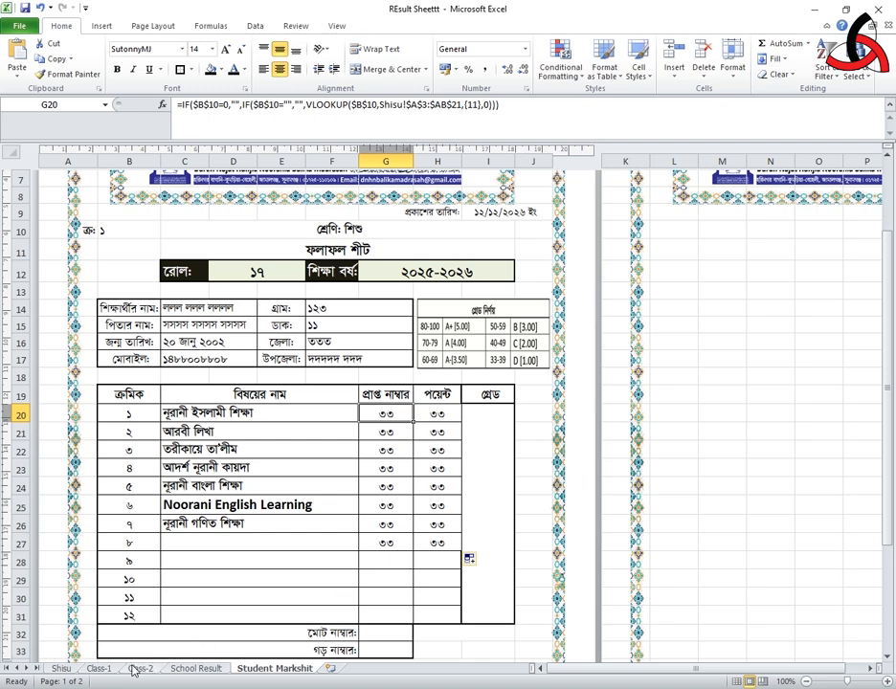
Step: Check the subject columns on Shisu, and set the column index in the H20 point formula to {12}
left_click(61, 669)
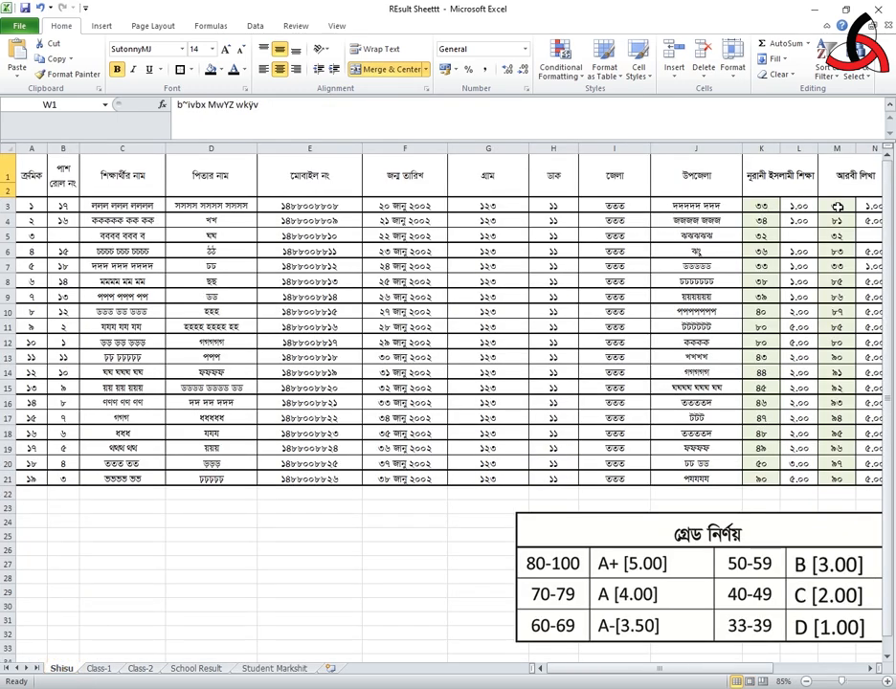
left_click_drag(563, 670, 598, 679)
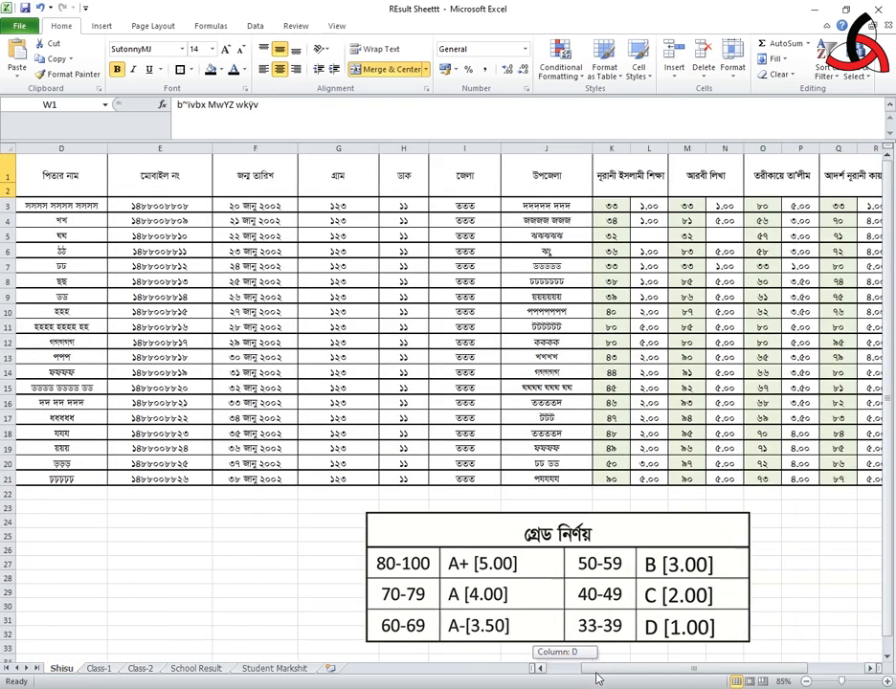
left_click(287, 670)
left_click(437, 413)
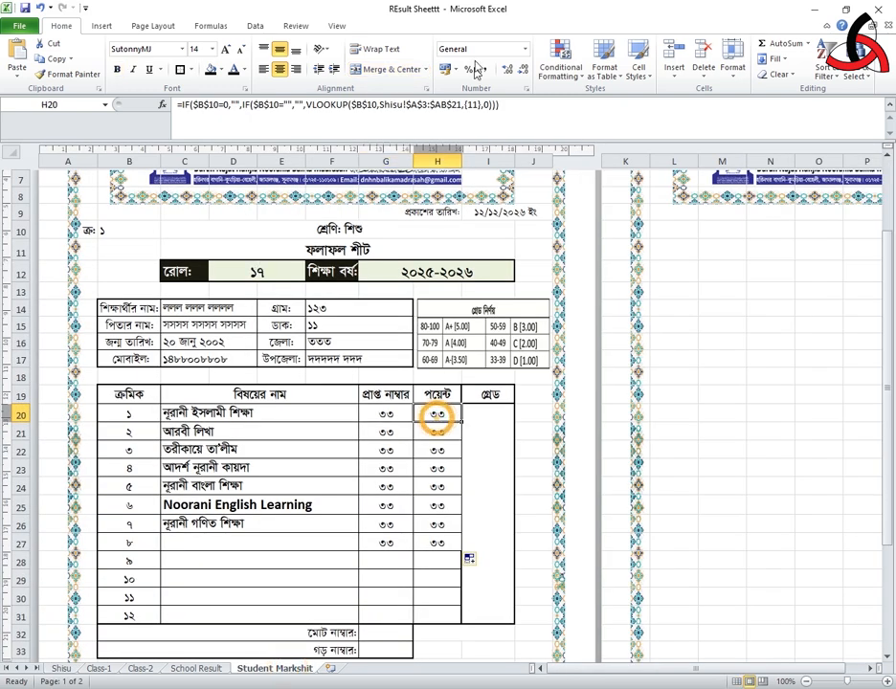
left_click(477, 106)
key("BackSpace")
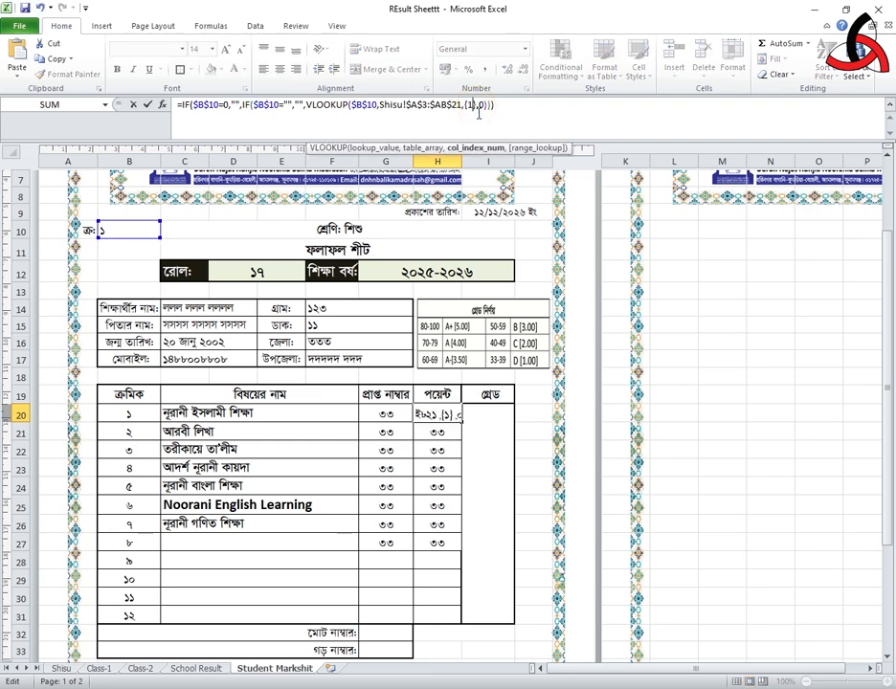
type("2")
key("Return")
Step: Set the second subject's VLOOKUP column index to {13} in G21 and {14} in H21
left_click(402, 431)
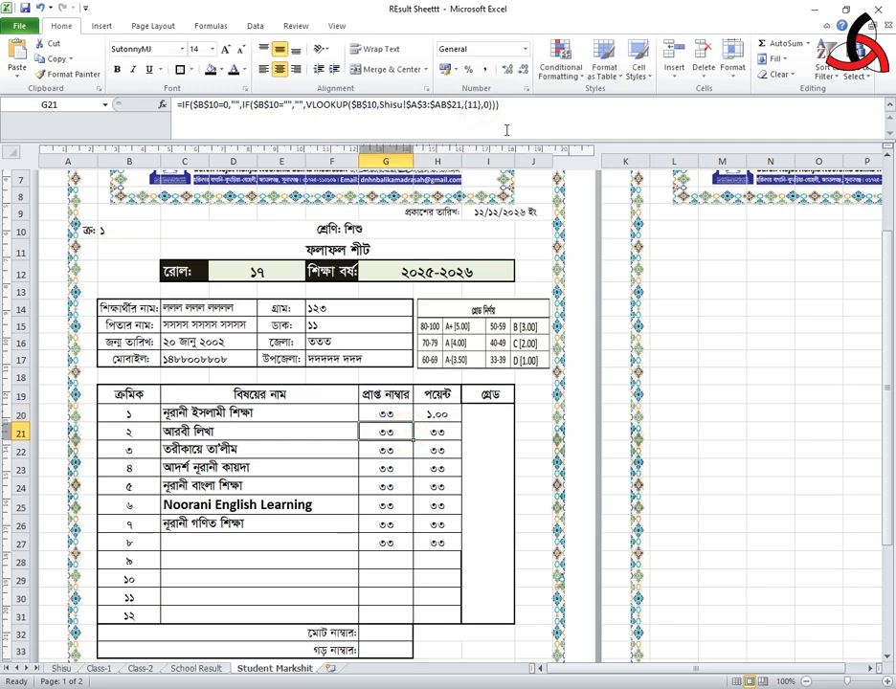
left_click(478, 106)
key("BackSpace")
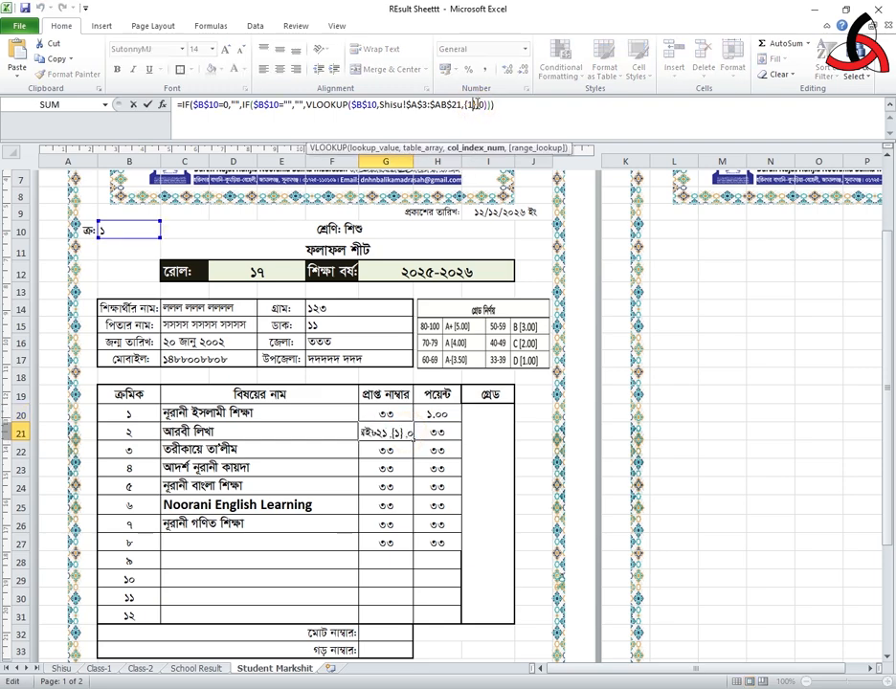
type("3")
key("Return")
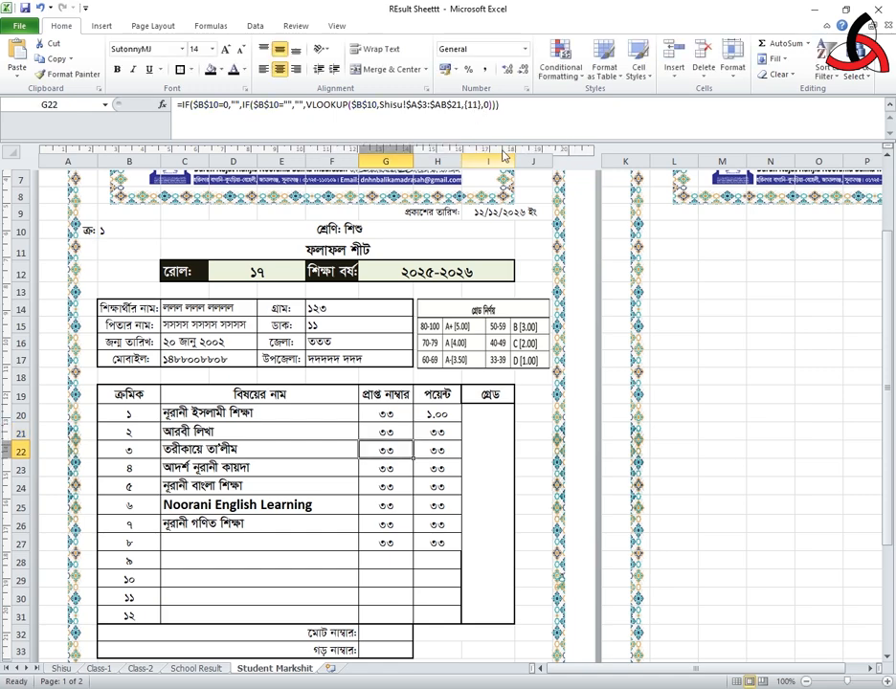
left_click(435, 431)
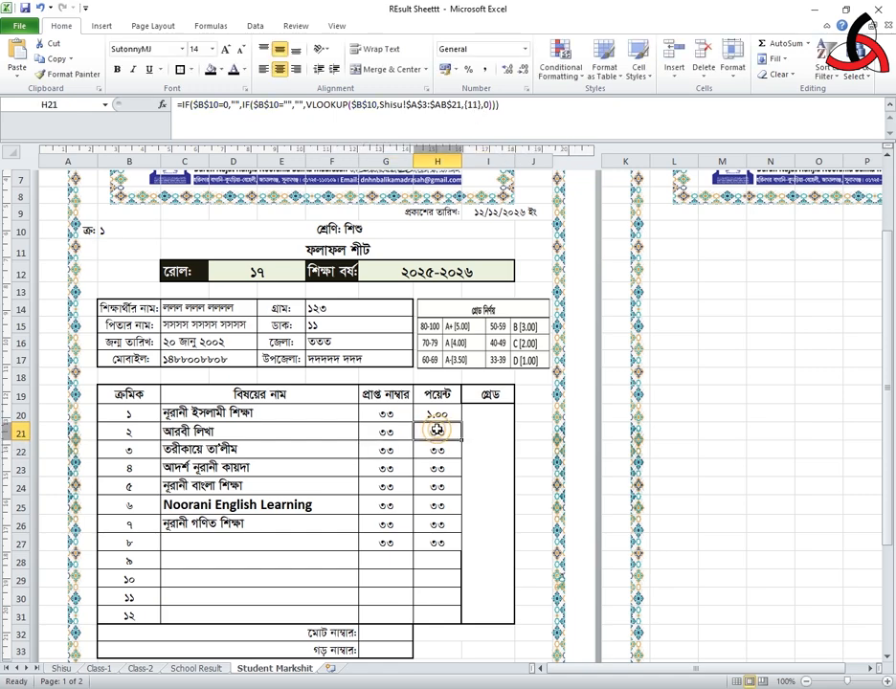
left_click(477, 107)
key("BackSpace")
type("4")
key("Return")
Step: Set the third subject's VLOOKUP column index to {15} in G22 and {16} in H22
left_click(400, 449)
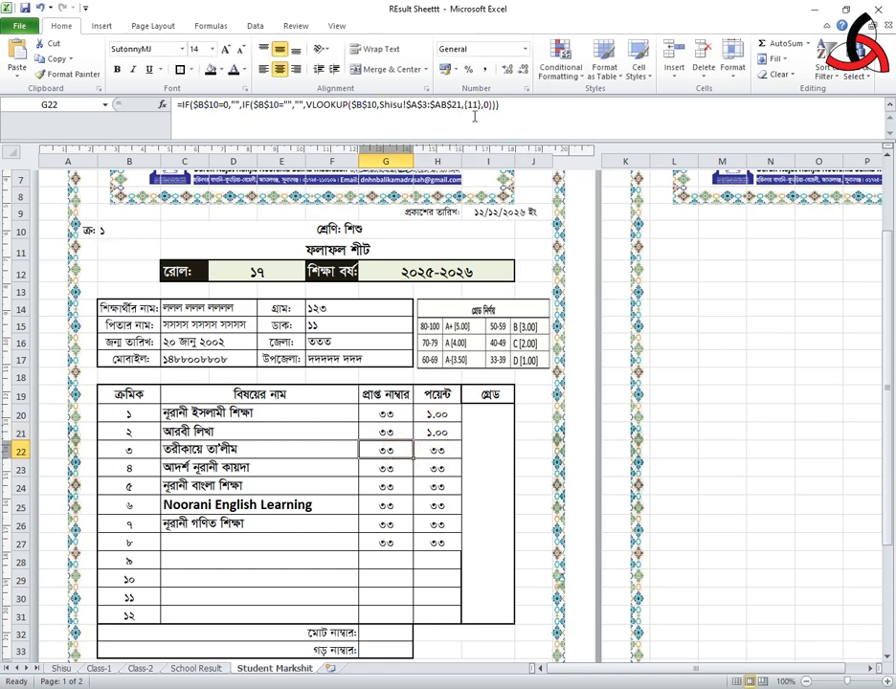
left_click(477, 106)
key("BackSpace")
type("5")
key("Return")
left_click(430, 449)
left_click(476, 106)
key("BackSpace")
type("6")
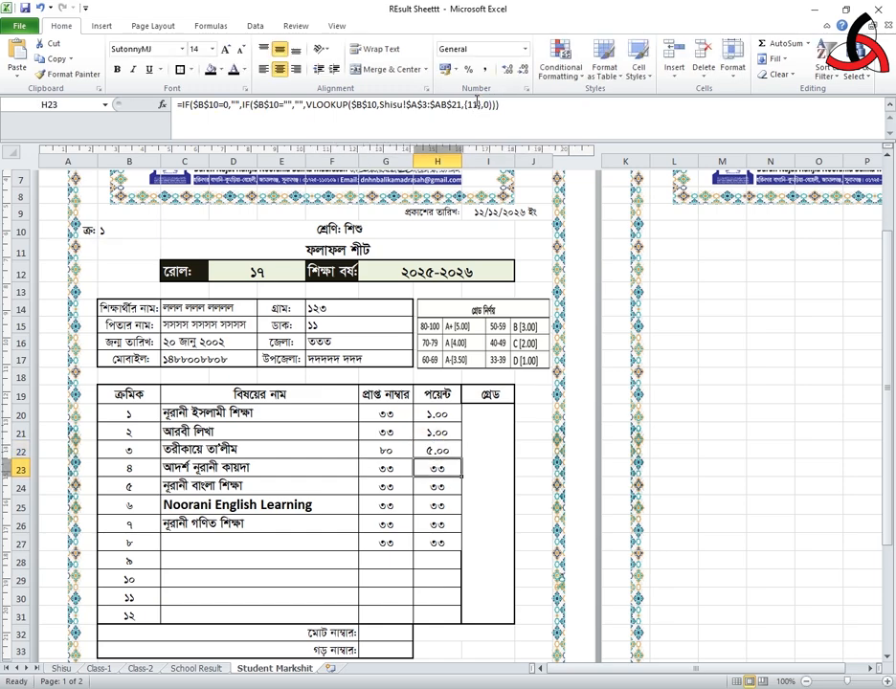
Step: Set the fourth subject's VLOOKUP column index to {17} in G23 and {18} in H23
left_click(401, 468)
left_click(477, 105)
key("BackSpace")
type("7")
key("Return")
left_click(437, 468)
left_click(477, 106)
key("BackSpace")
type("8")
key("Return")
Step: Set the fifth subject's VLOOKUP column index to {19} in G24 and {20} in H24
left_click(385, 486)
left_click(476, 105)
key("BackSpace")
type("9")
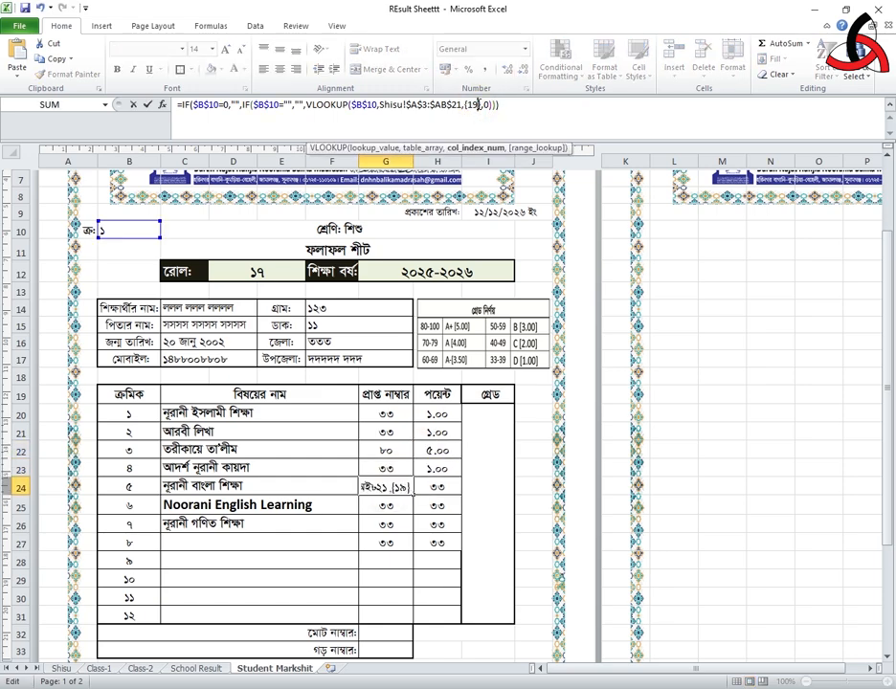
key("Return")
left_click(437, 486)
left_click(477, 105)
key("BackSpace")
key("BackSpace")
type("20")
key("Return")
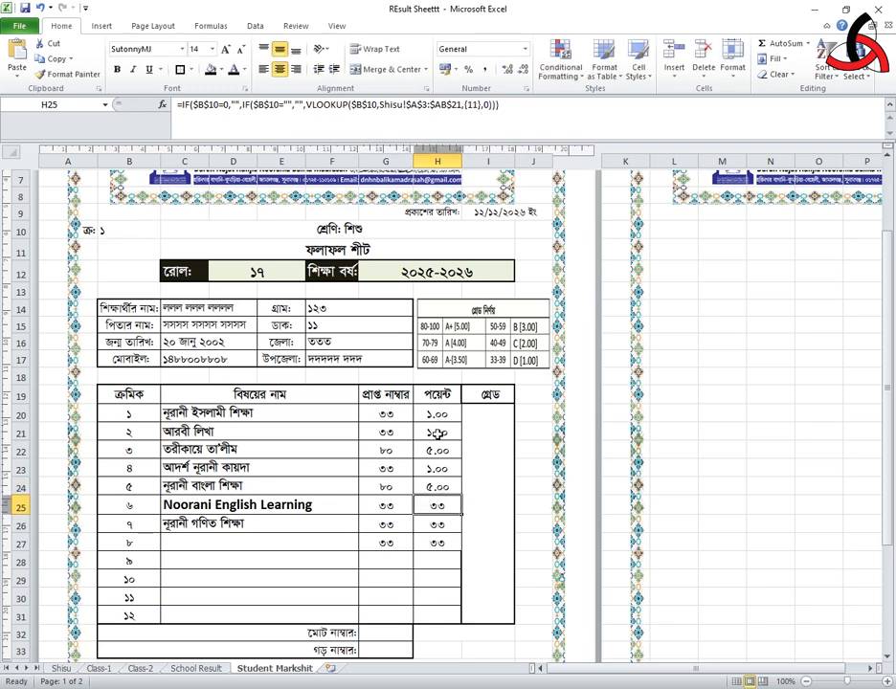
Step: Set the Noorani English Learning row's VLOOKUP column index to {21} in G25 and {22} in H25
left_click(386, 505)
left_click(477, 105)
key("BackSpace")
key("BackSpace")
type("21")
key("Return")
left_click(437, 505)
left_click(477, 106)
type("2")
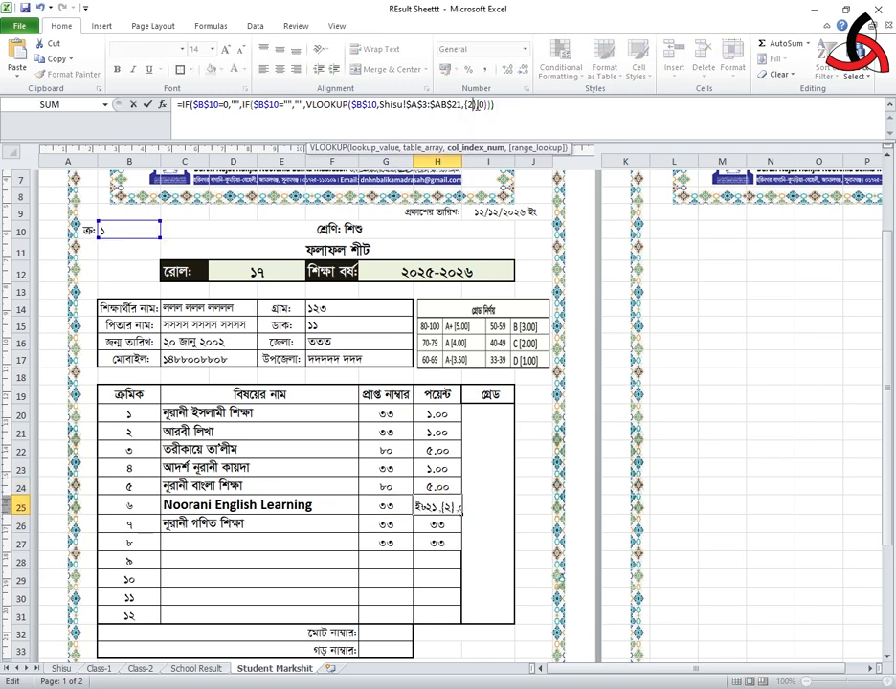
type("2")
key("Return")
Step: Set the seventh subject's VLOOKUP column index to {23} in G26 and {24} in H26
left_click(385, 524)
left_click(477, 106)
key("BackSpace")
key("BackSpace")
type("23")
key("Return")
left_click(436, 523)
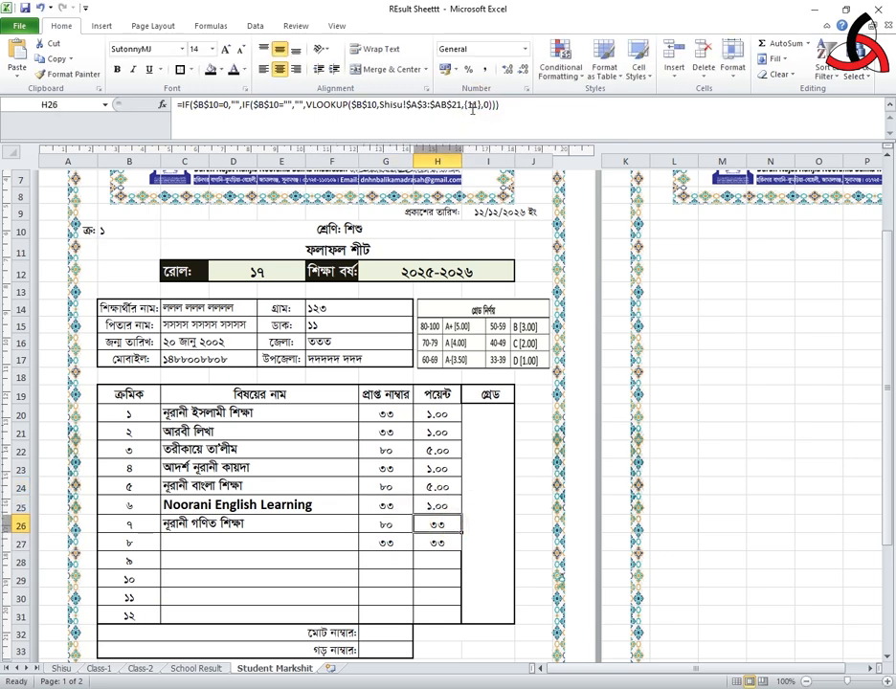
left_click(476, 105)
key("BackSpace")
key("BackSpace")
type("24")
key("Return")
Step: Clear the surplus formulas from G27:H27 in the empty eighth row and select the total marks cell G32
left_click_drag(437, 542, 386, 543)
key("Delete")
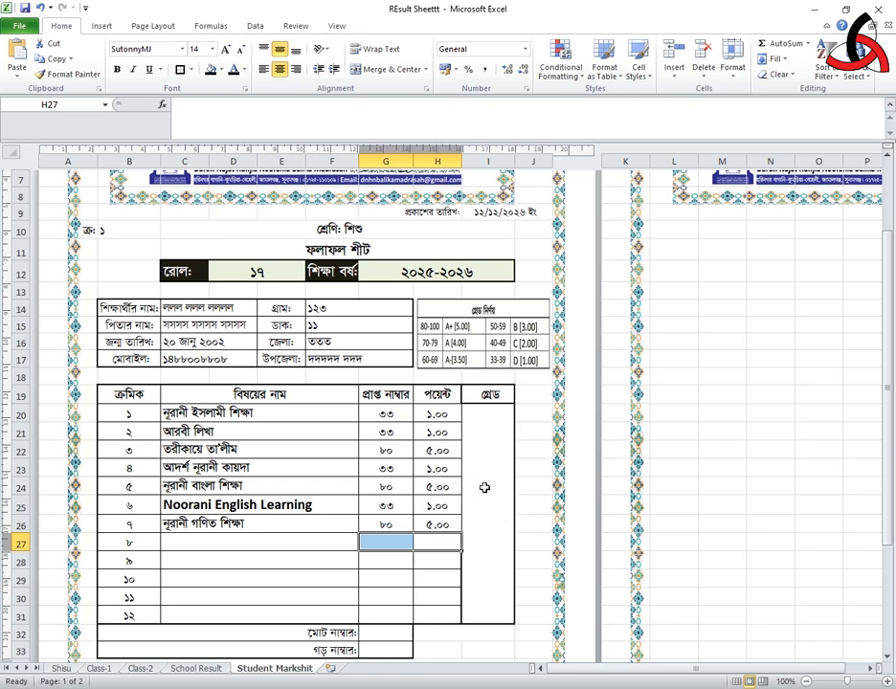
scroll(485, 486, "down", 2)
left_click(382, 523)
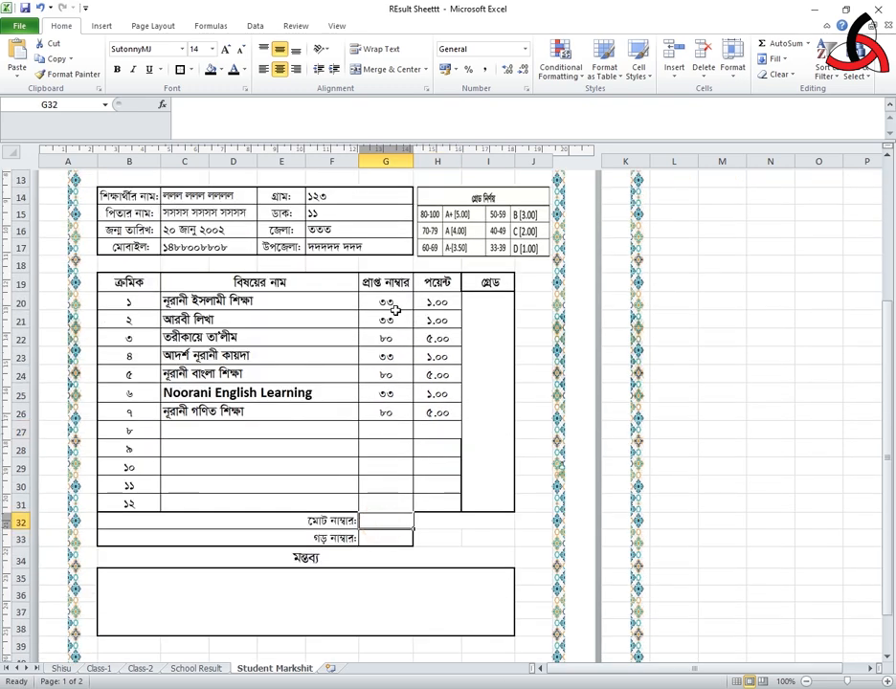
Step: Enter a grade formula in I20 that stays blank when B10 is 0 or empty, otherwise looks up B10 in Shisu!$A$3:$AB$21, column {27}
left_click(488, 312)
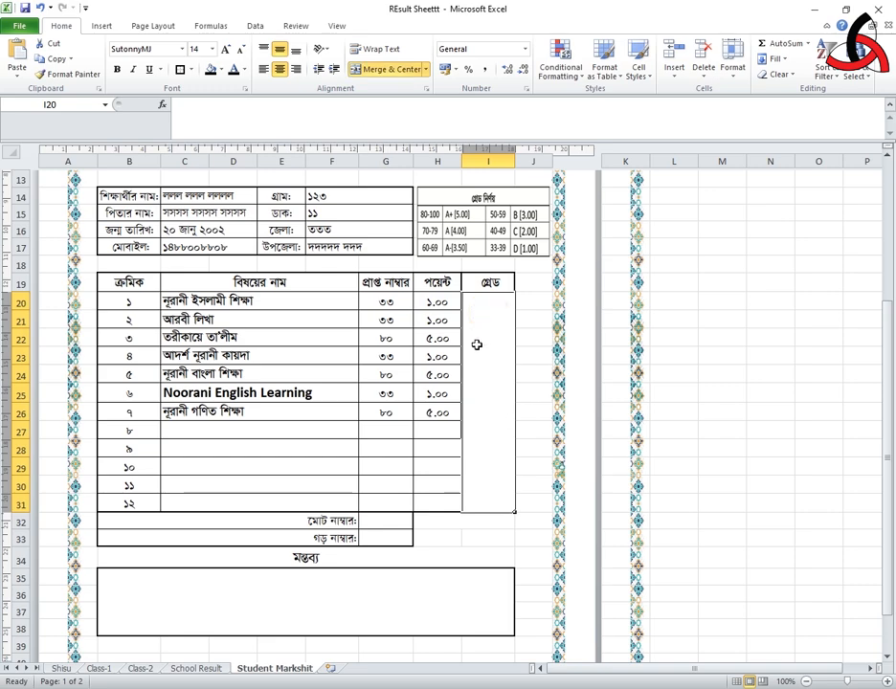
scroll(476, 343, "up", 4)
scroll(364, 340, "down", 2)
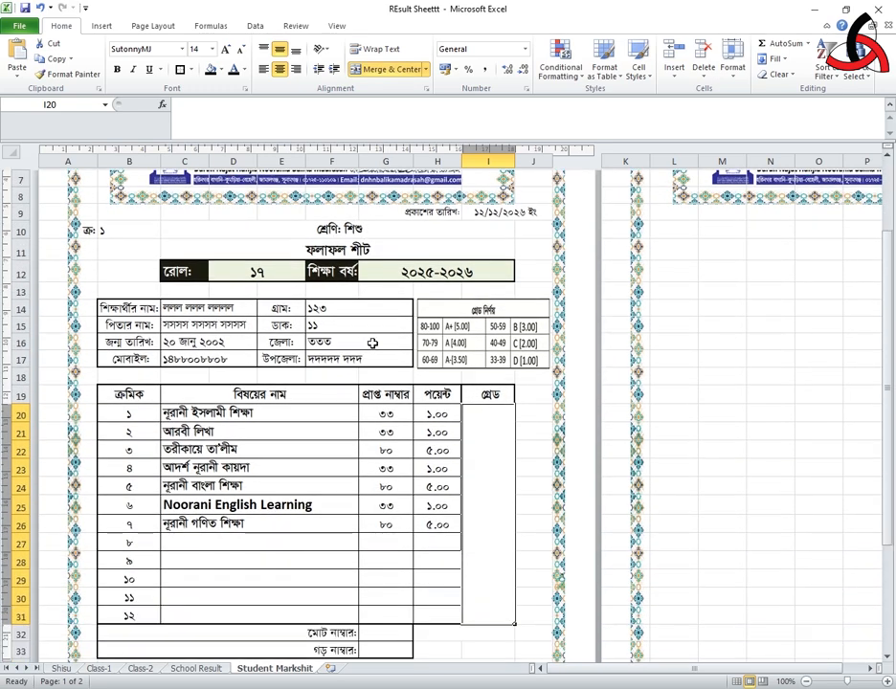
left_click(322, 107)
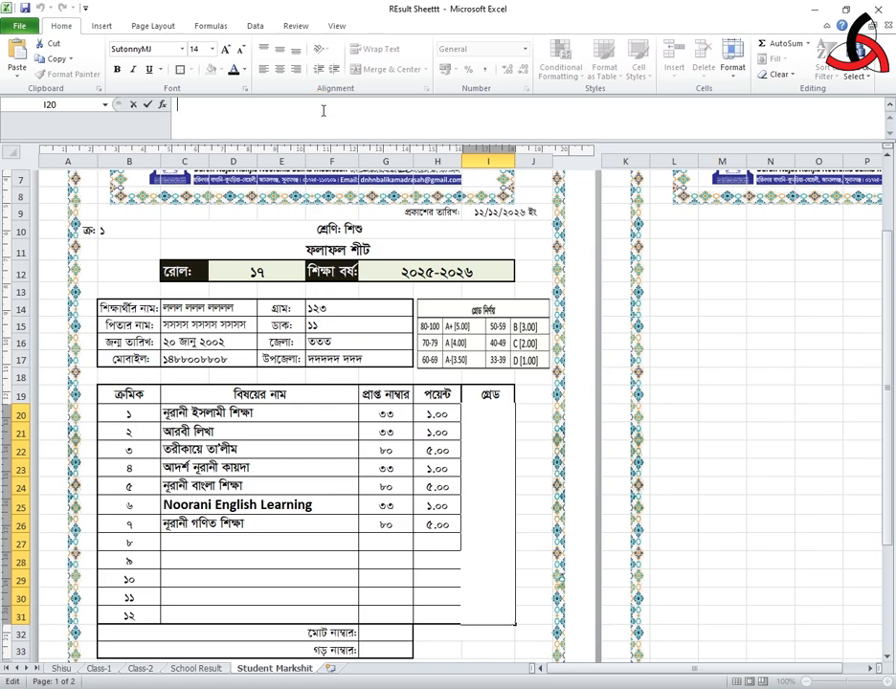
type("=If(B10=0,\"\",if(B10=\"\",\"\")")
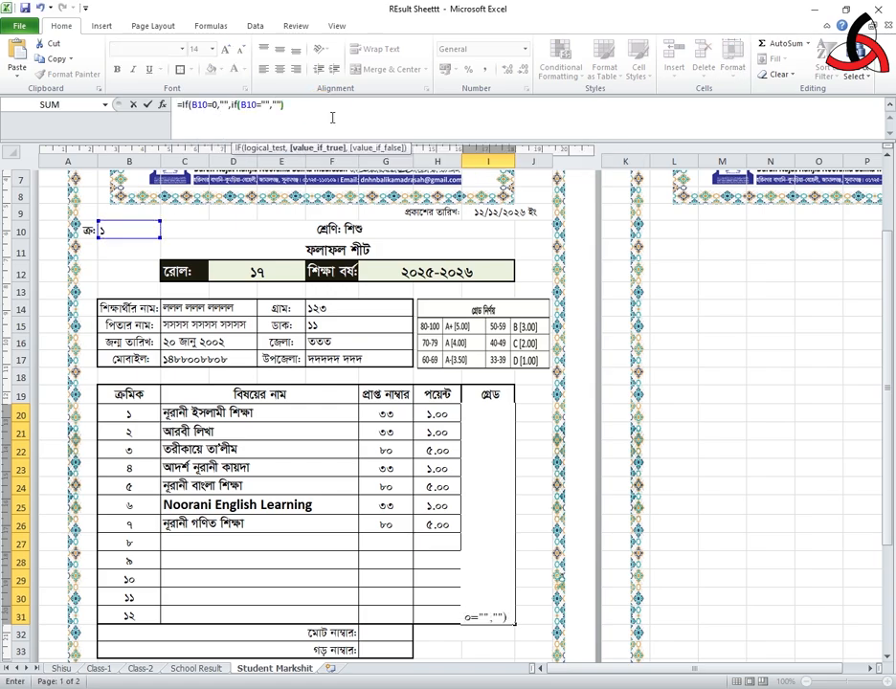
key("BackSpace")
type(",Vlookup(")
left_click(114, 231)
type(",")
left_click(61, 668)
left_click_drag(25, 206, 775, 479)
key("F4")
type(",")
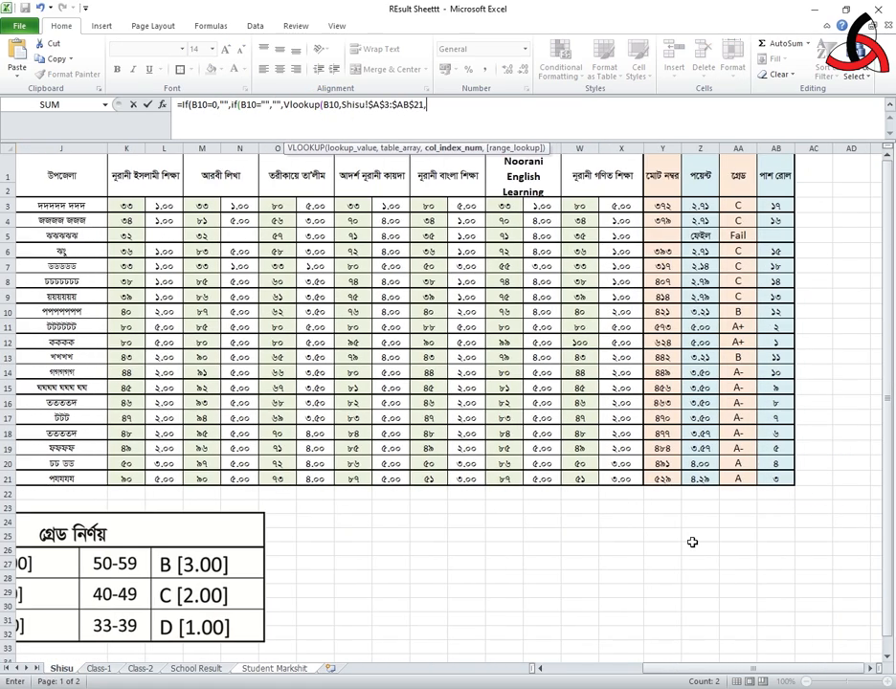
type("{27},0))")
key("Return")
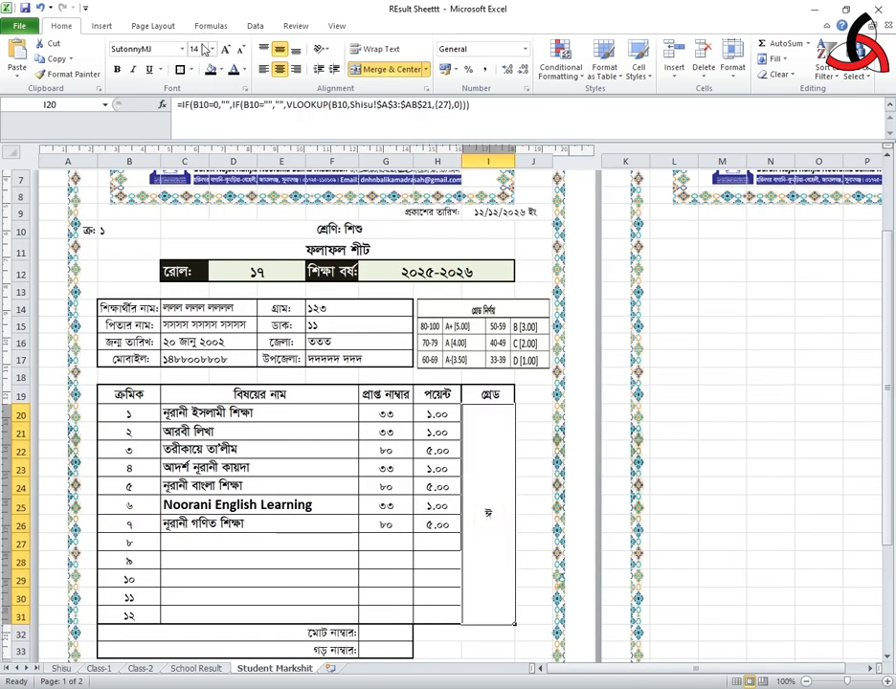
Step: Test the mark sheet by entering serial number 25 and then 19 in B10
scroll(464, 479, "down", 2)
scroll(464, 479, "up", 2)
left_click(129, 231)
type("25")
key("Return")
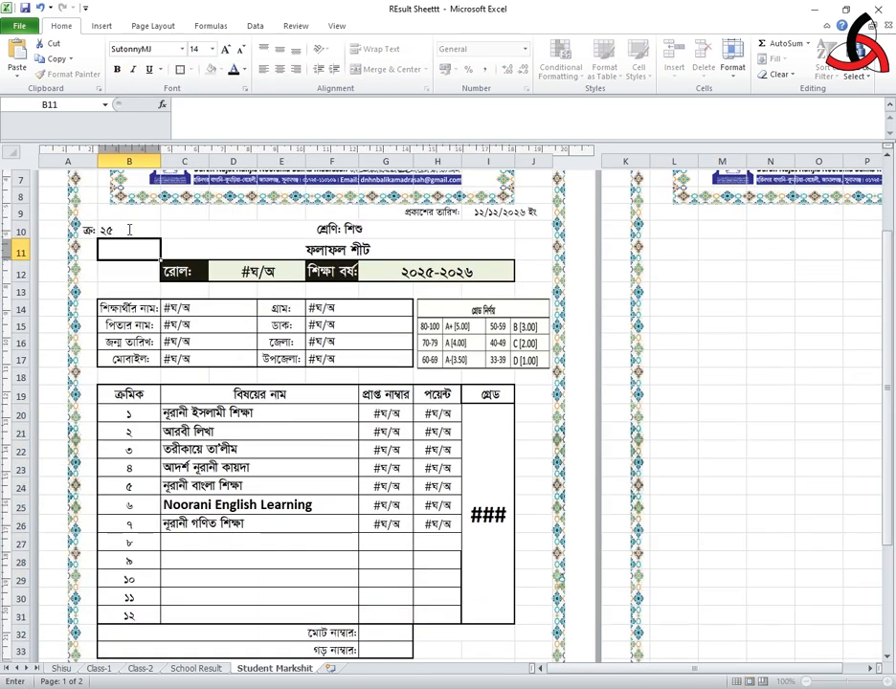
left_click(127, 230)
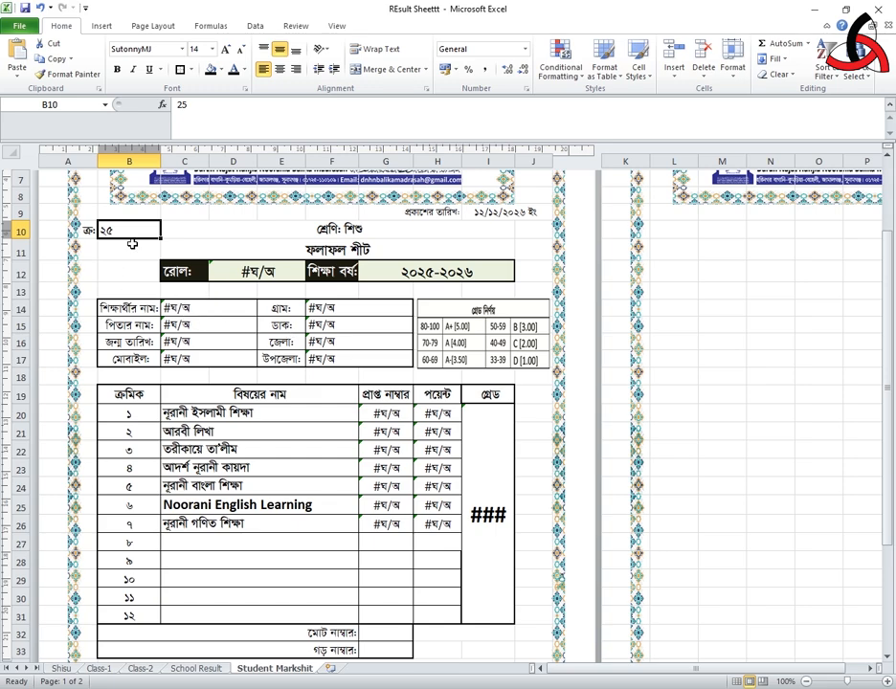
type("19")
key("Return")
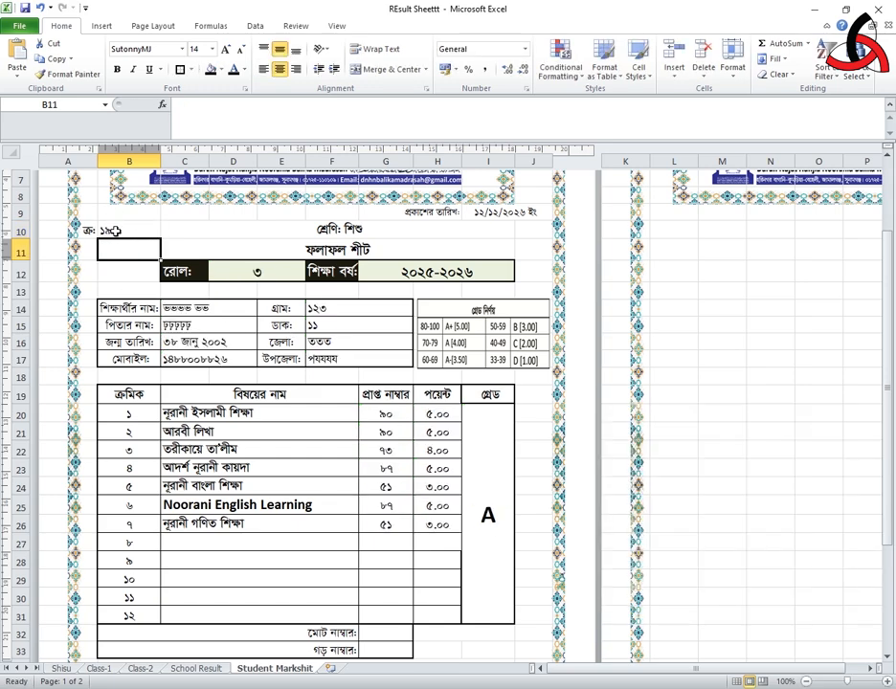
left_click(118, 231)
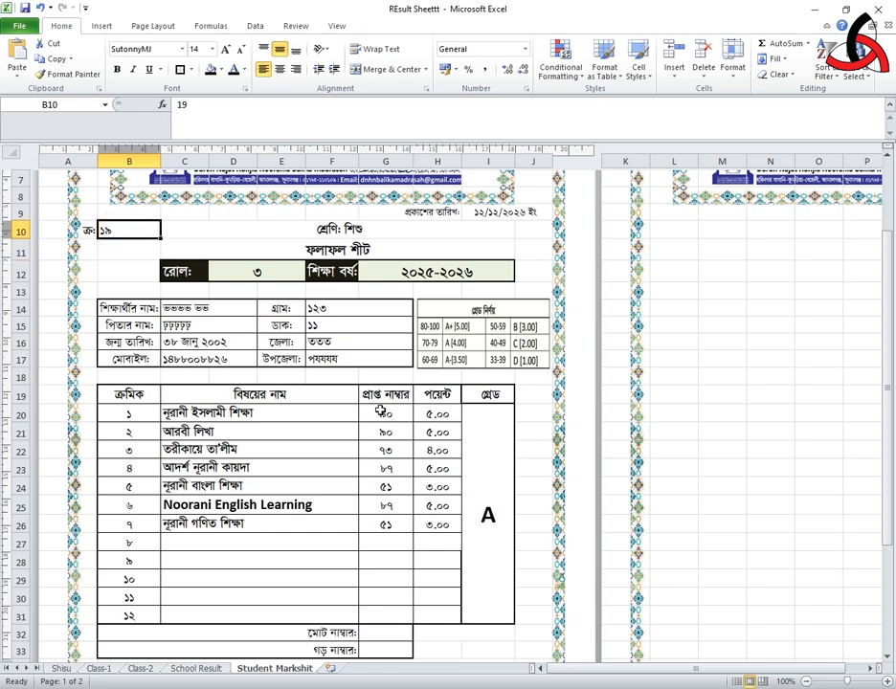
Step: Wrap the student name formula in C14 with IF(B10>19,"",…) so that it stays blank for serial numbers above 19
left_click(230, 309)
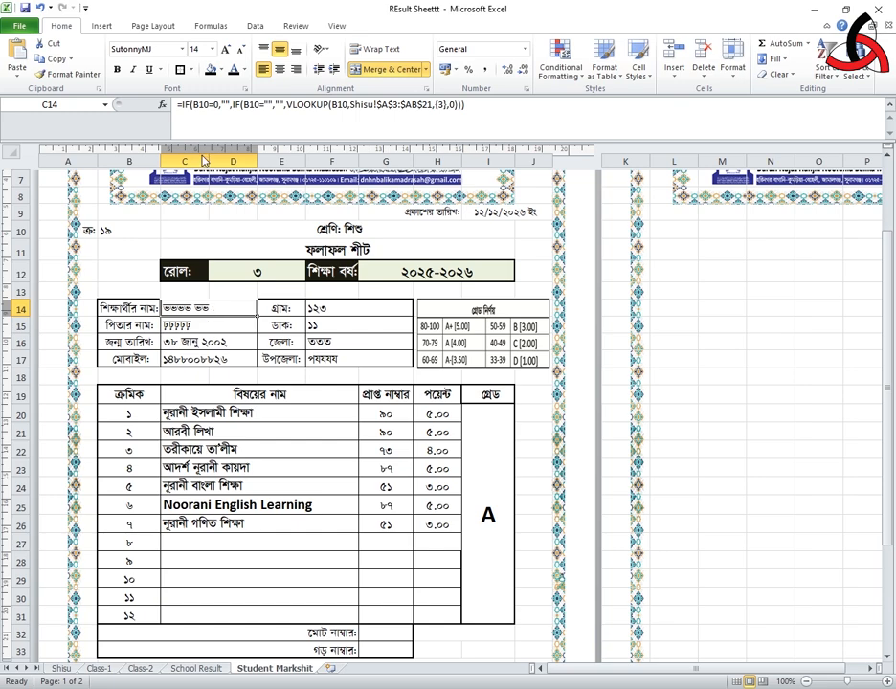
left_click(185, 104)
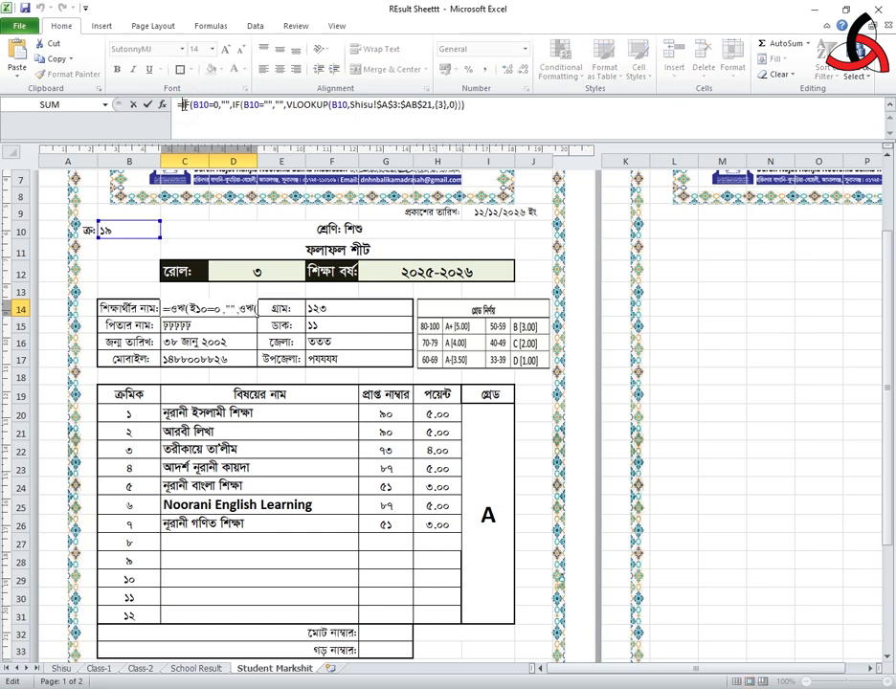
type("if")
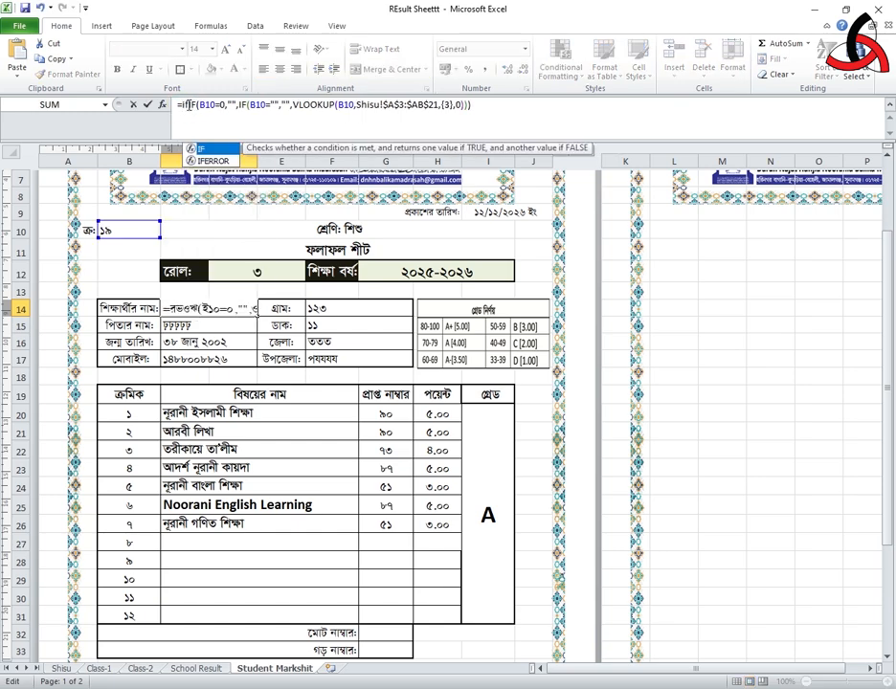
type("(")
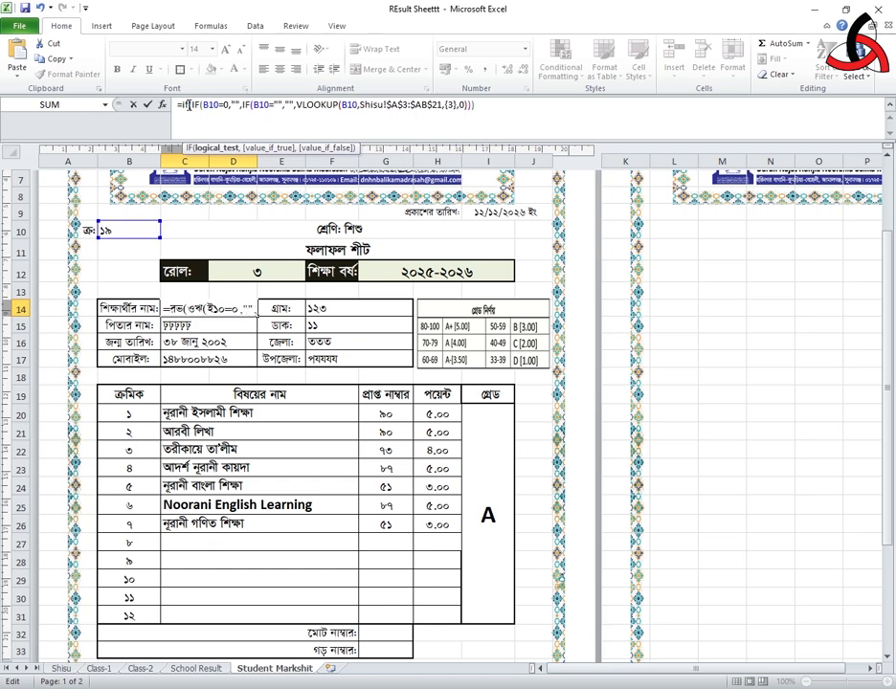
left_click(129, 229)
type(">19,")
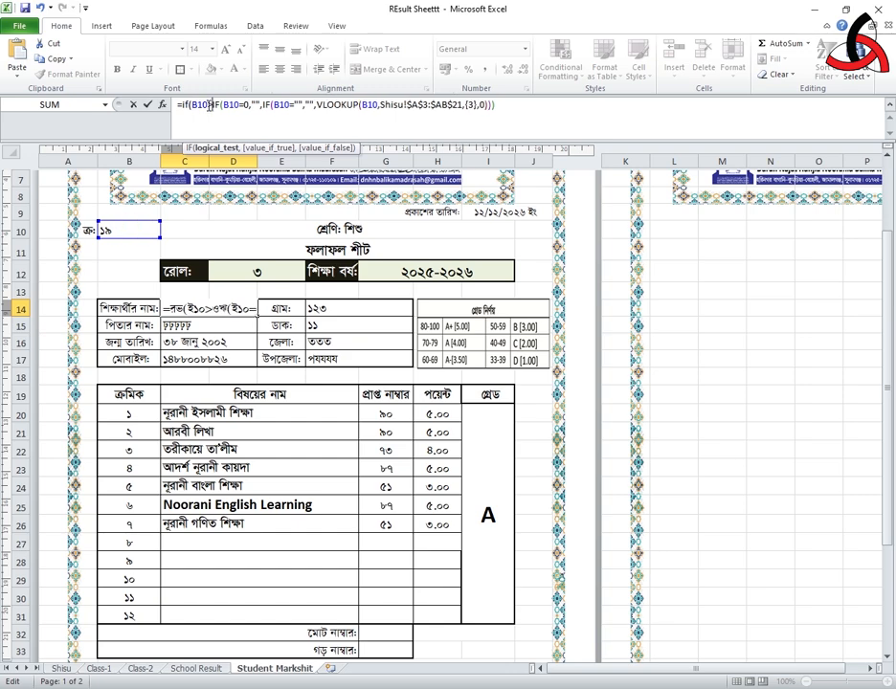
type("\"\"")
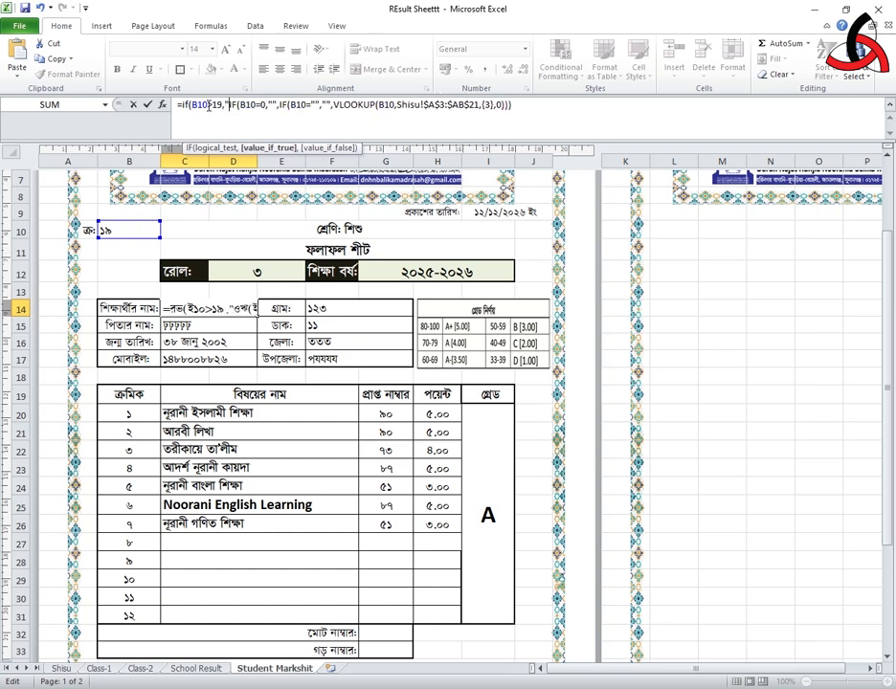
type(",")
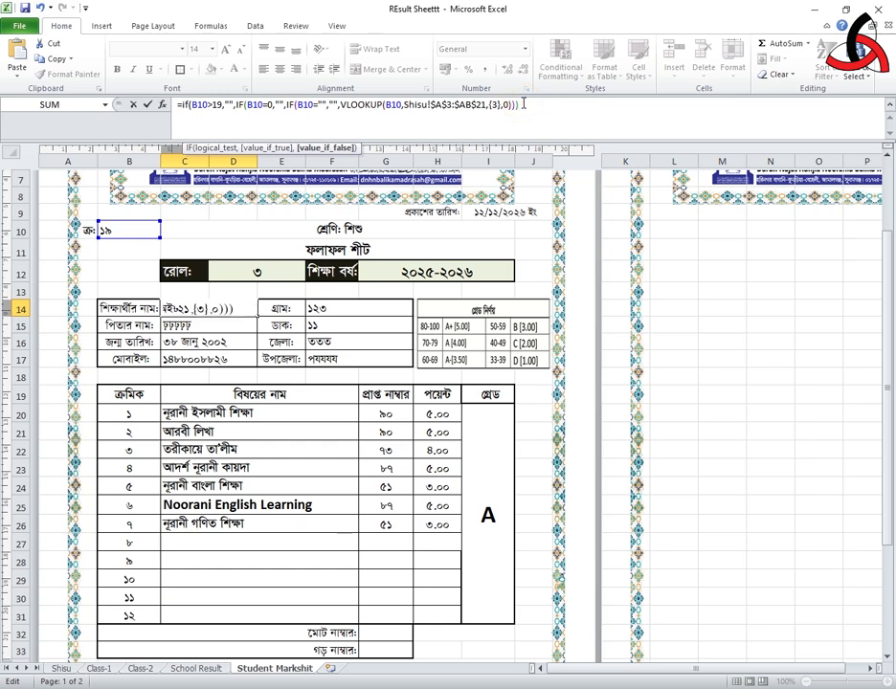
key("Return")
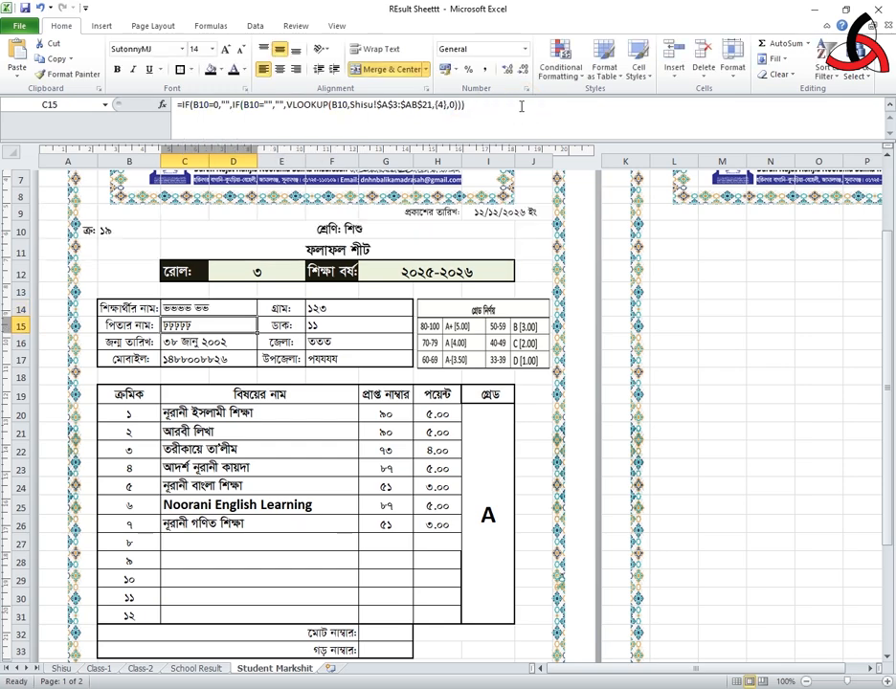
Step: Test serial number 20 in B10 and check the student name cell C14
left_click(124, 229)
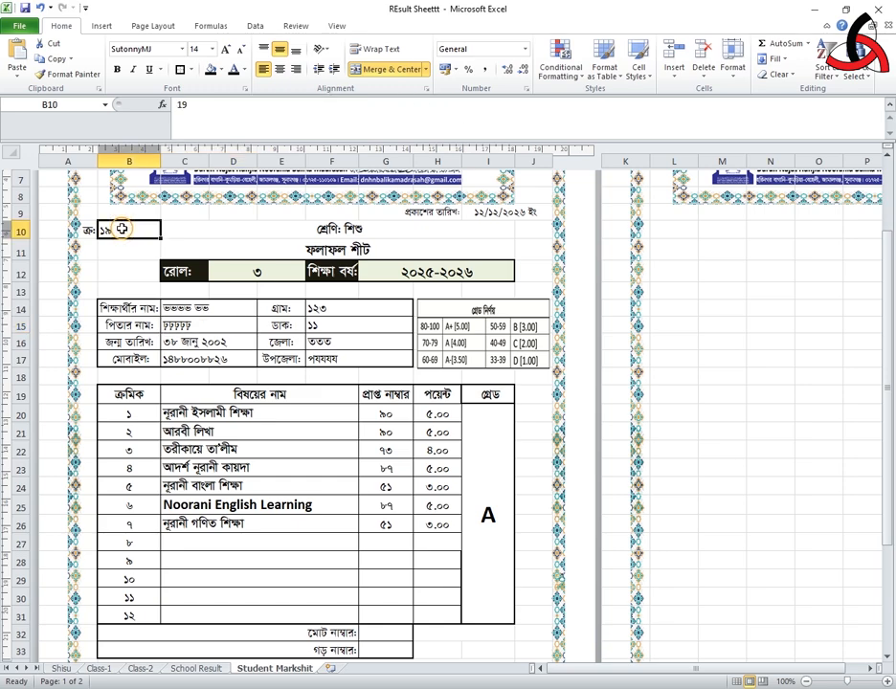
type("20")
key("Return")
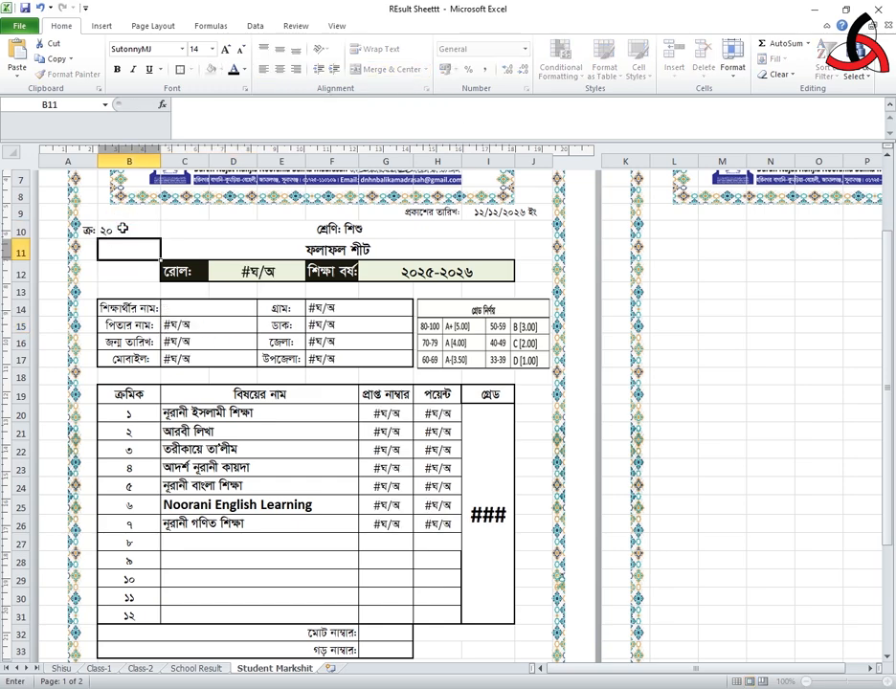
left_click(216, 302)
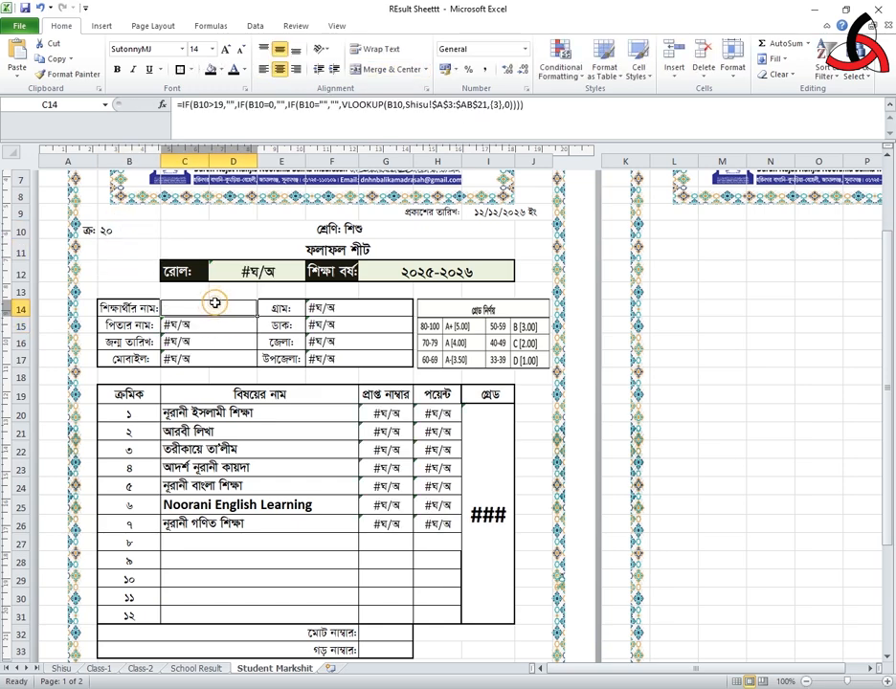
left_click(107, 229)
left_click(203, 312)
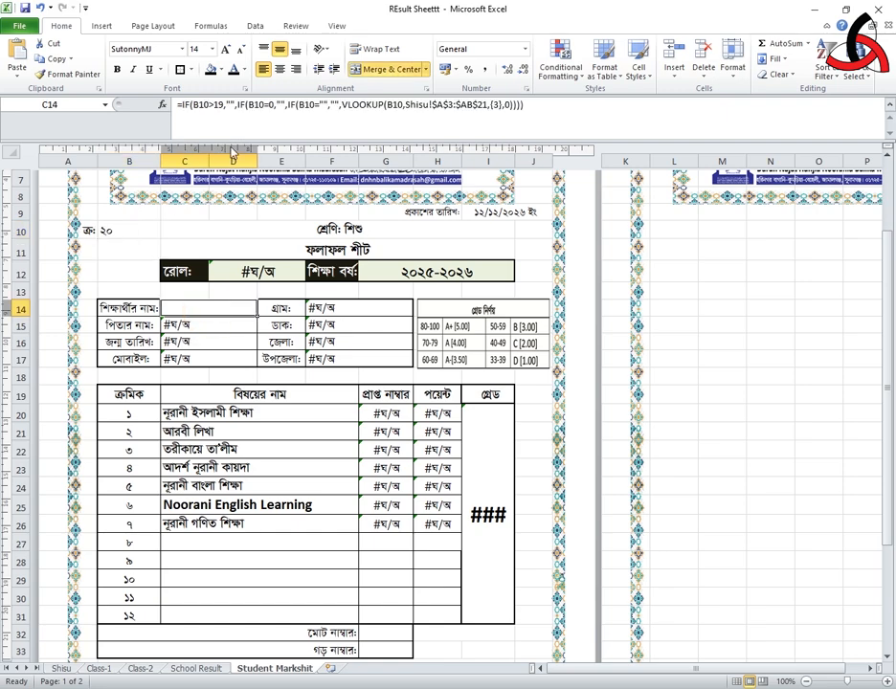
Step: Reuse the IF(B10>19,"", condition from C14 at the start of the roll number formula in D12, accepting the proposed correction
mouse_move(192, 105)
left_mouse_down()
mouse_move(234, 104)
mouse_move(182, 104)
left_mouse_up()
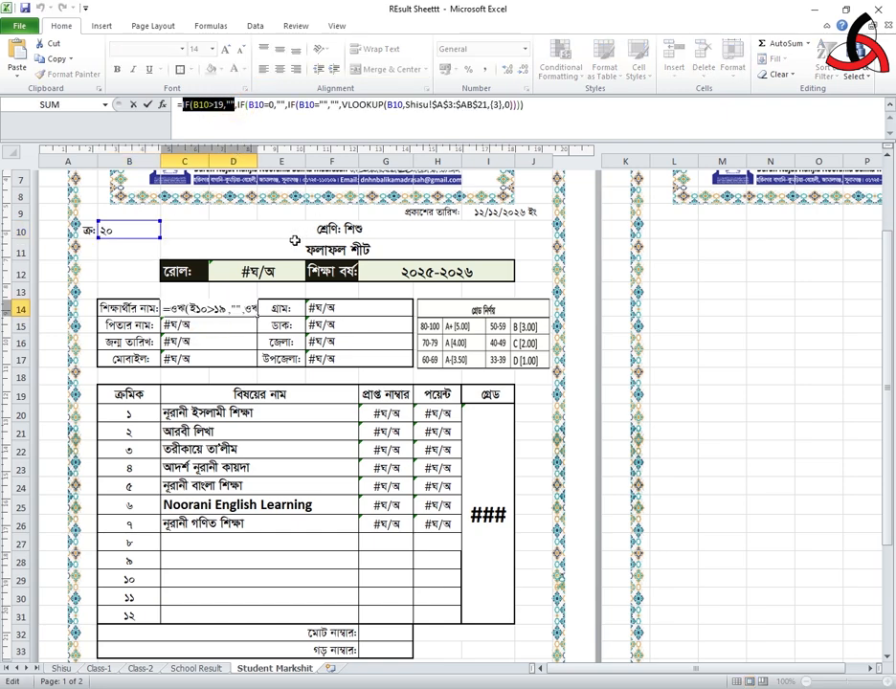
key("Return")
left_click(257, 272)
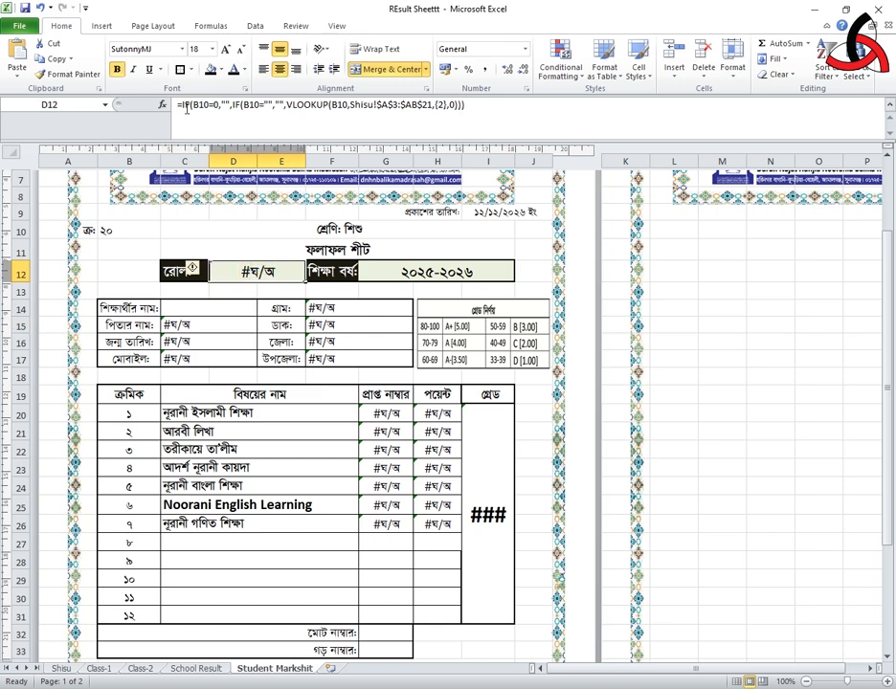
left_click(182, 106)
type("IF(B10>19,\"\",")
key("Return")
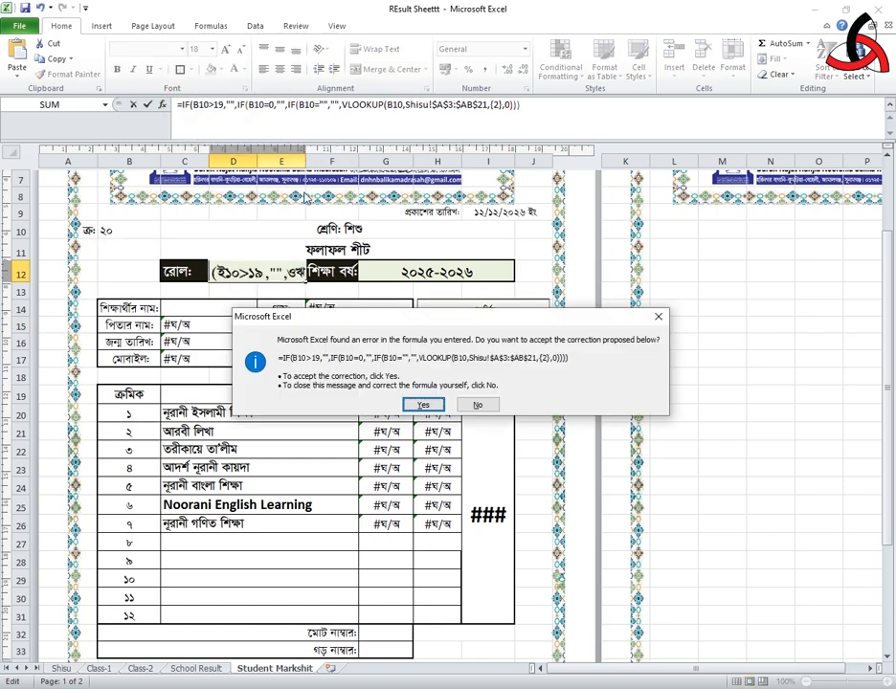
key("Return")
Step: Add the IF(B10>19,"", condition to the remaining student detail formulas in C15:C17 and F14:F17
left_click(208, 325)
left_click(182, 105)
type("IF(B10>19,\"\",")
key("Return")
left_click(182, 105)
type("IF(B10>19,\"\",")
left_click(181, 105)
type("IF(B10>19,\"\",")
key("Return")
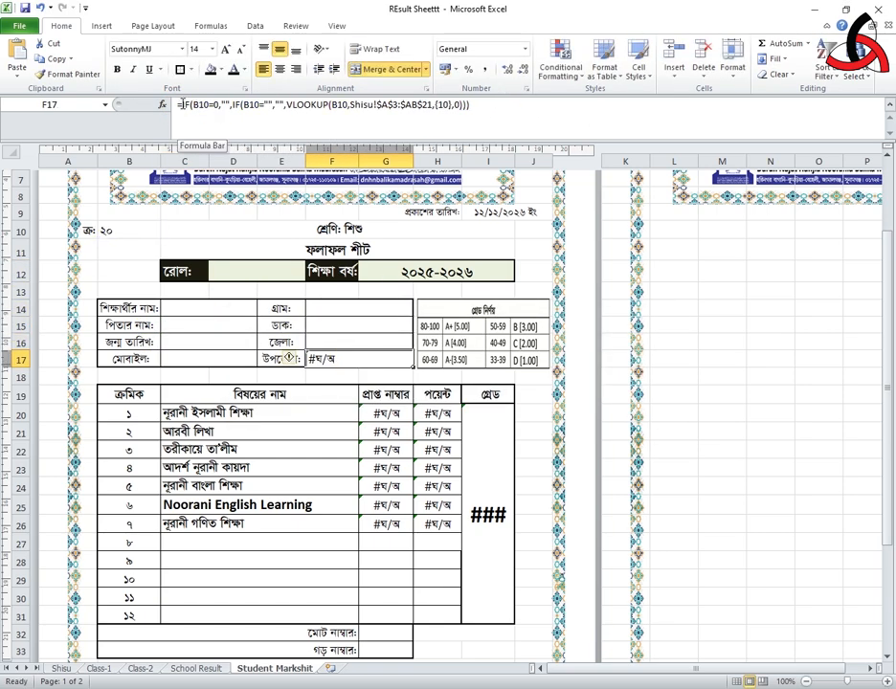
left_click(182, 106)
key("ctrl+v")
key("Return")
Step: Add the IF(B10>19,"", condition to the marks and points formulas in G20:H26
key("ctrl+v")
key("Return")
left_click(183, 104)
type("IF(B10>19,\"\",")
key("Return")
key("Return")
Step: Add the IF(B10>19,"", condition to the grade formula in I20 and apply a border to the merged cell
left_click(488, 507)
left_click(183, 105)
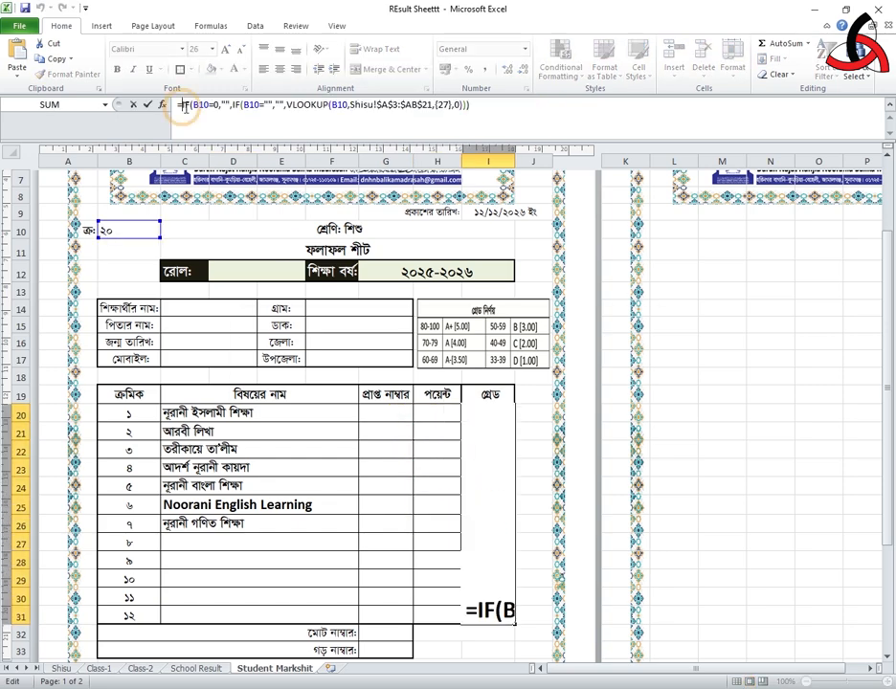
type("IF(B10>19,\"\",")
key("Return")
key("Return")
left_click(485, 423)
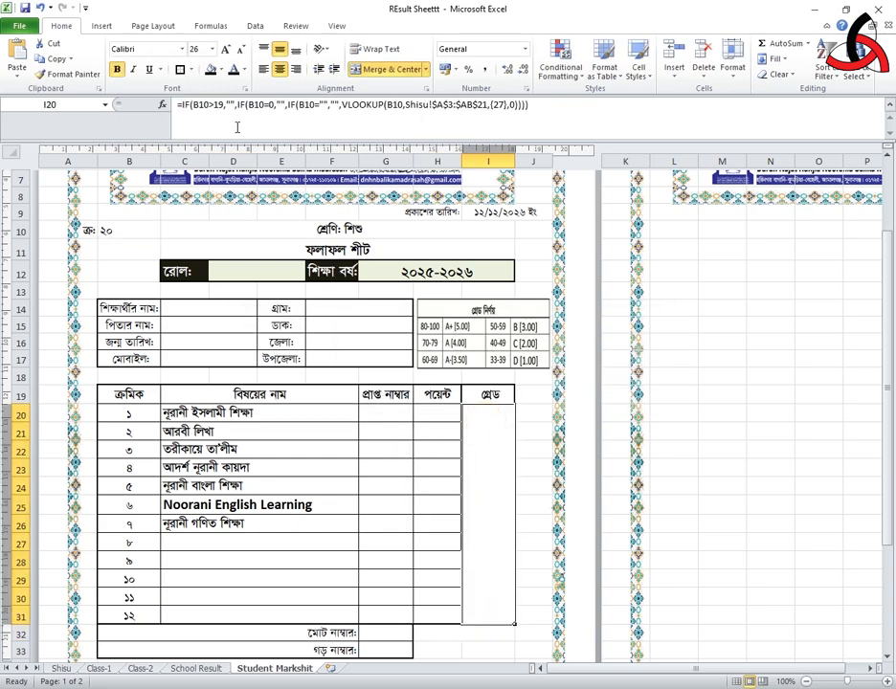
left_click(179, 70)
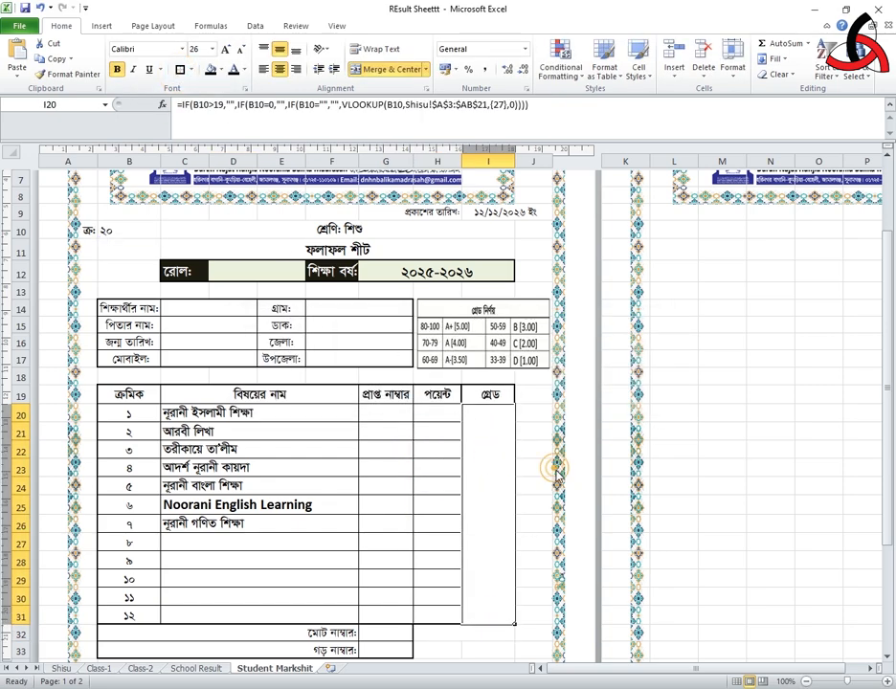
Step: Set the serial number in B10 to 1
left_click(545, 524)
scroll(506, 565, "down", 2)
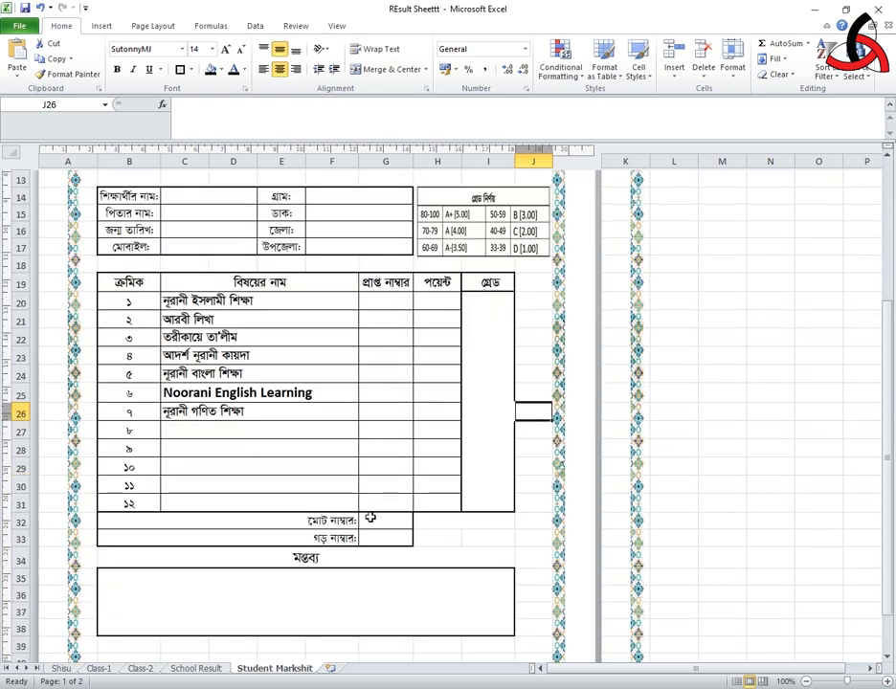
scroll(380, 518, "down", 1)
scroll(286, 475, "up", 4)
left_click(135, 275)
type("1")
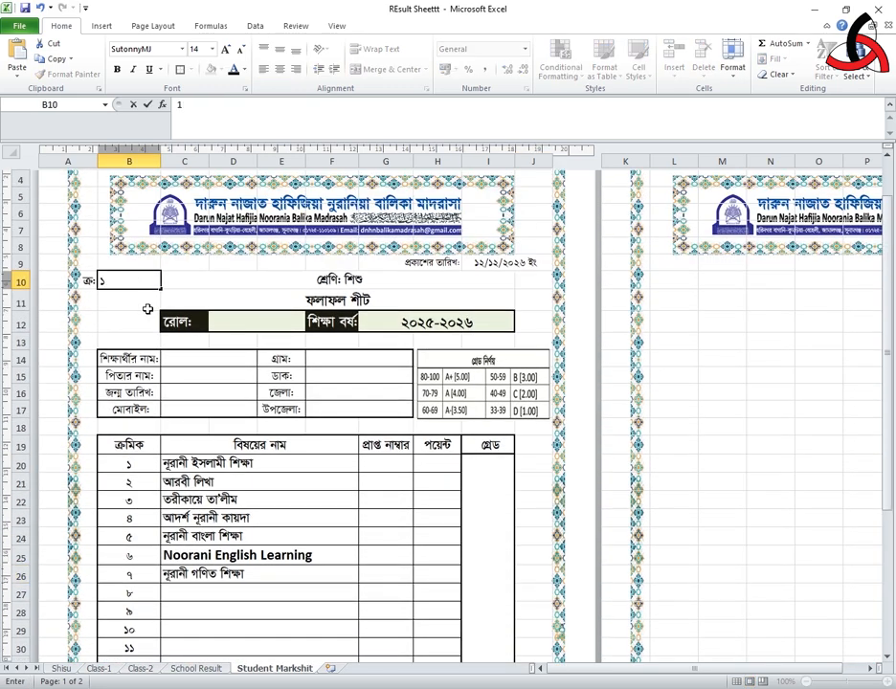
key("Return")
scroll(304, 270, "down", 2)
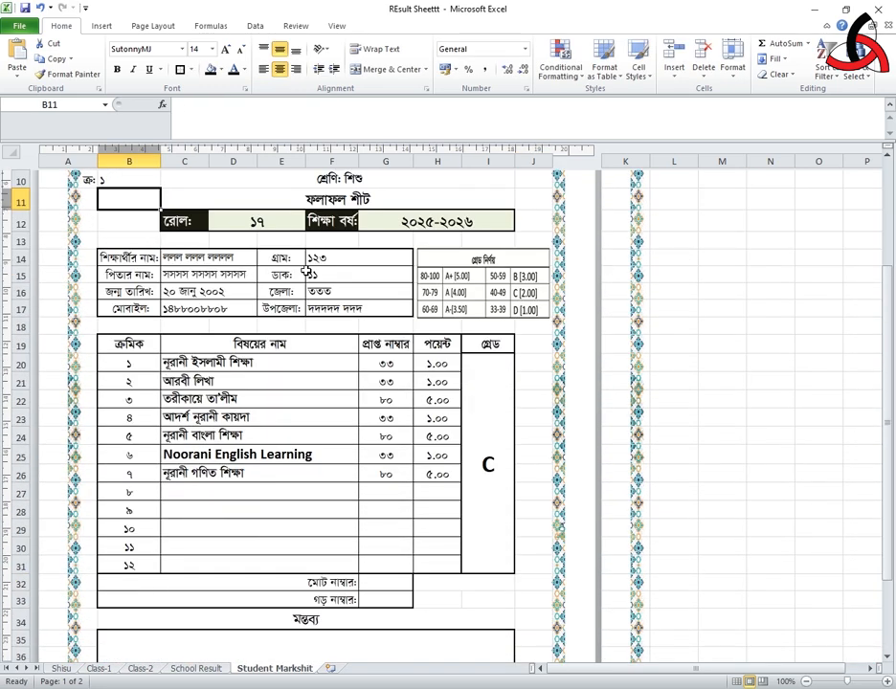
Step: Enter the total marks formula =SUM(G20:G26) in G32
left_click(380, 581)
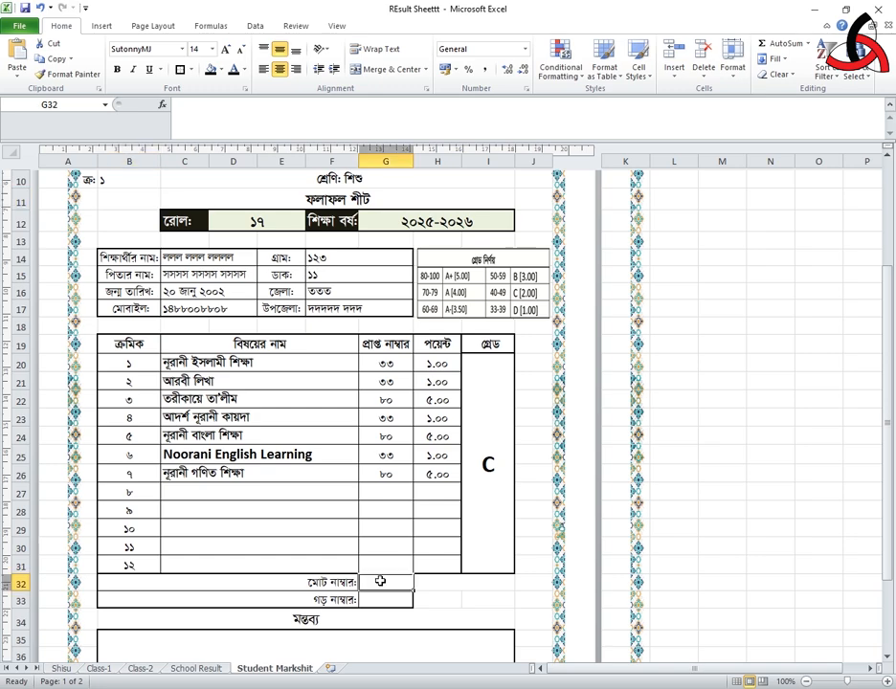
type("=su")
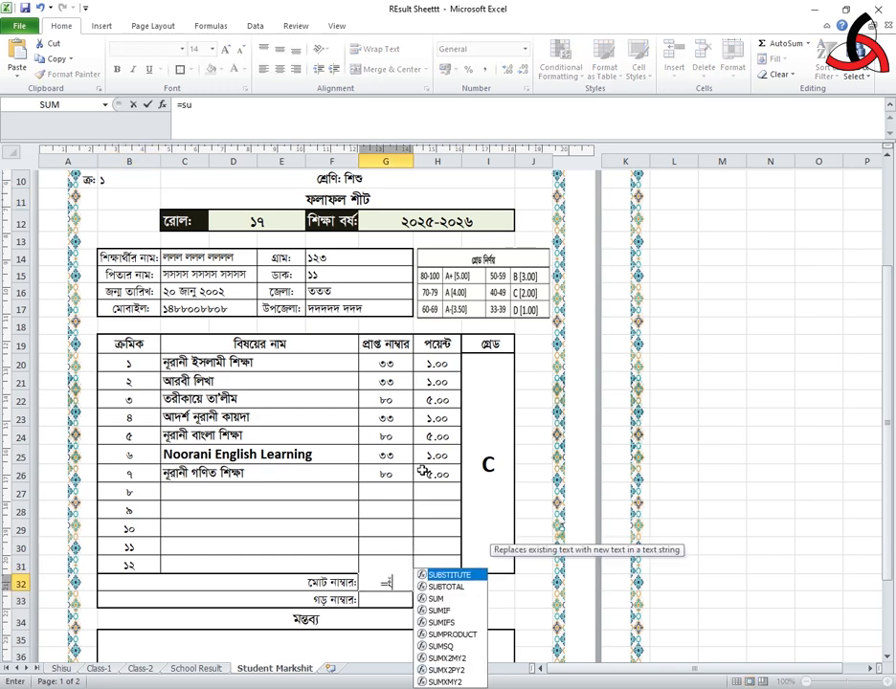
type("m(")
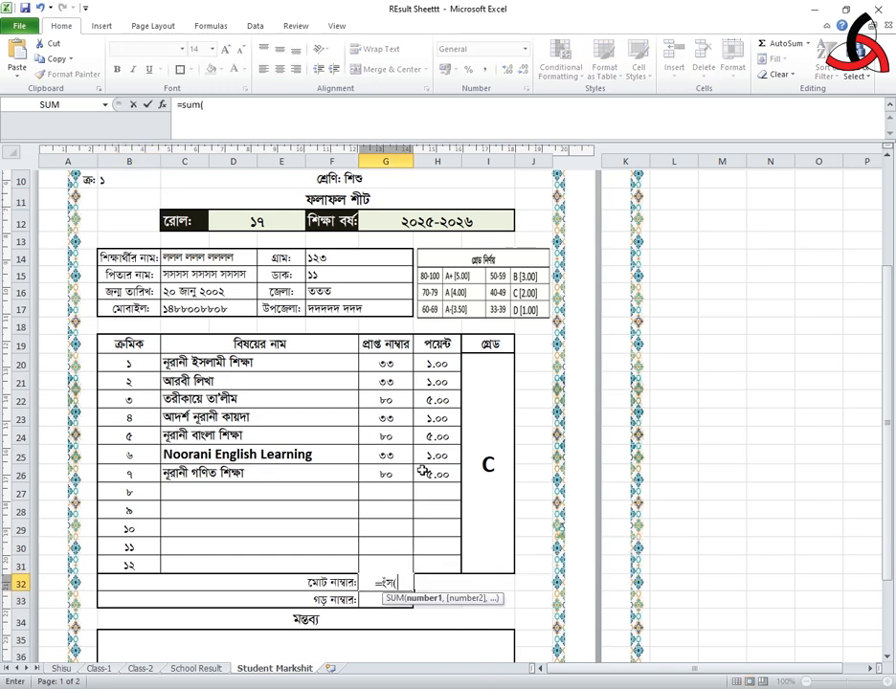
left_click_drag(397, 363, 385, 475)
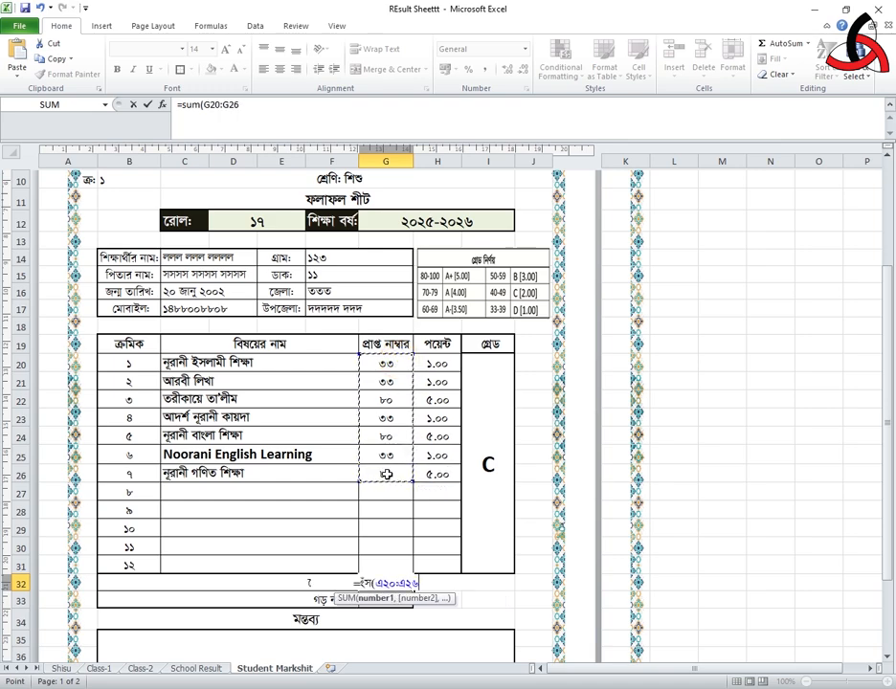
type(")")
key("Return")
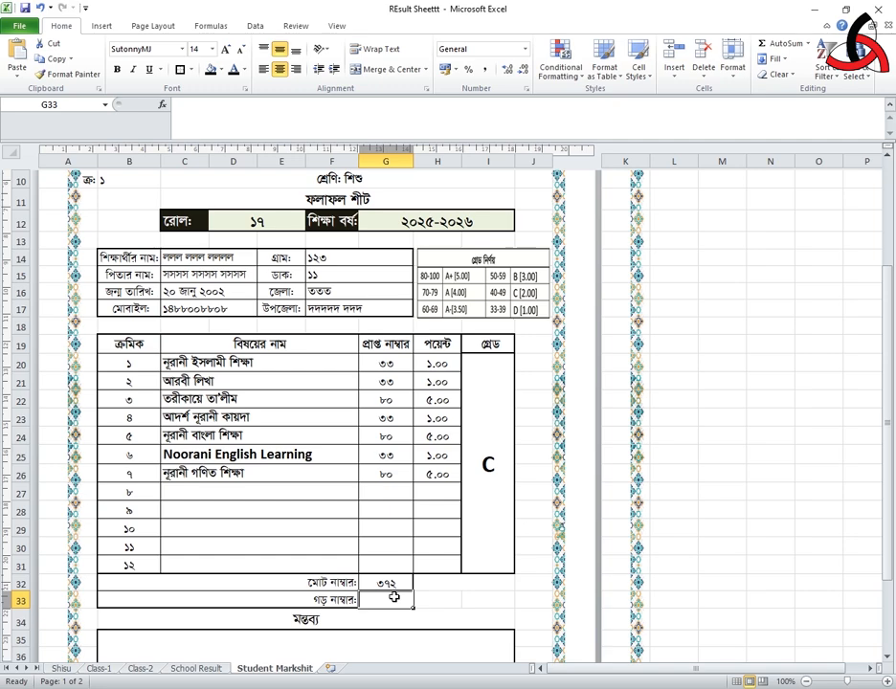
Step: Enter the average marks formula =SUM(G20:G26)/7 in G33
type("=sum(")
left_click_drag(384, 363, 398, 478)
type(")")
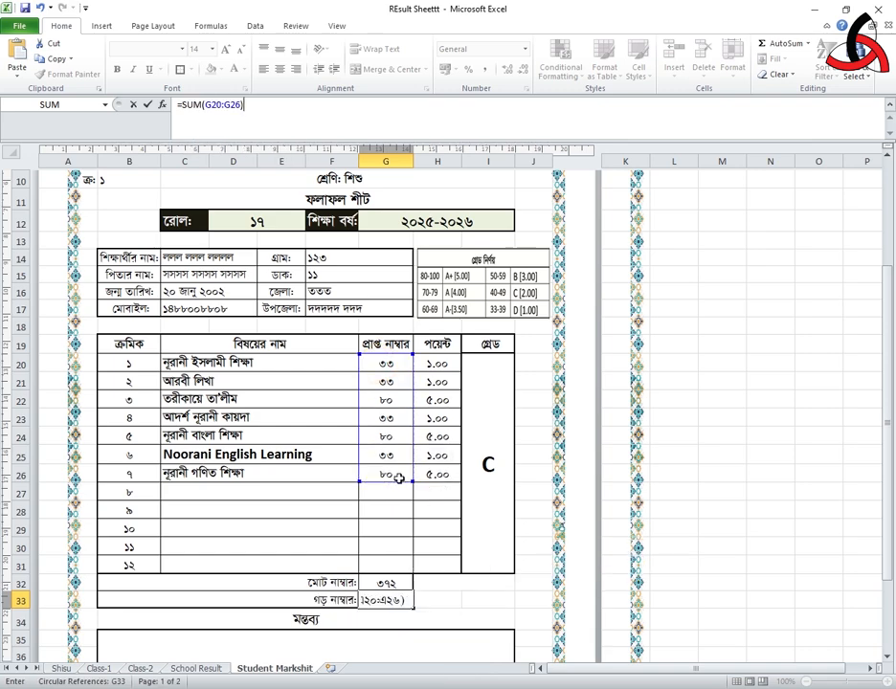
type("/7")
key("Return")
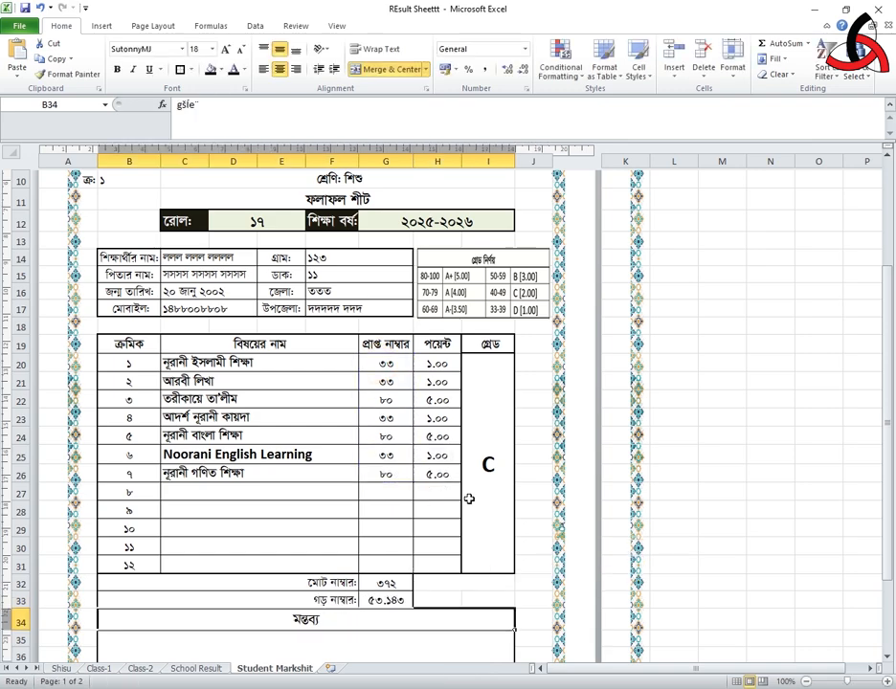
Step: Reduce the average marks in G33 to two decimal places
left_click(391, 599)
left_click(523, 70)
left_click(523, 71)
left_click(523, 71)
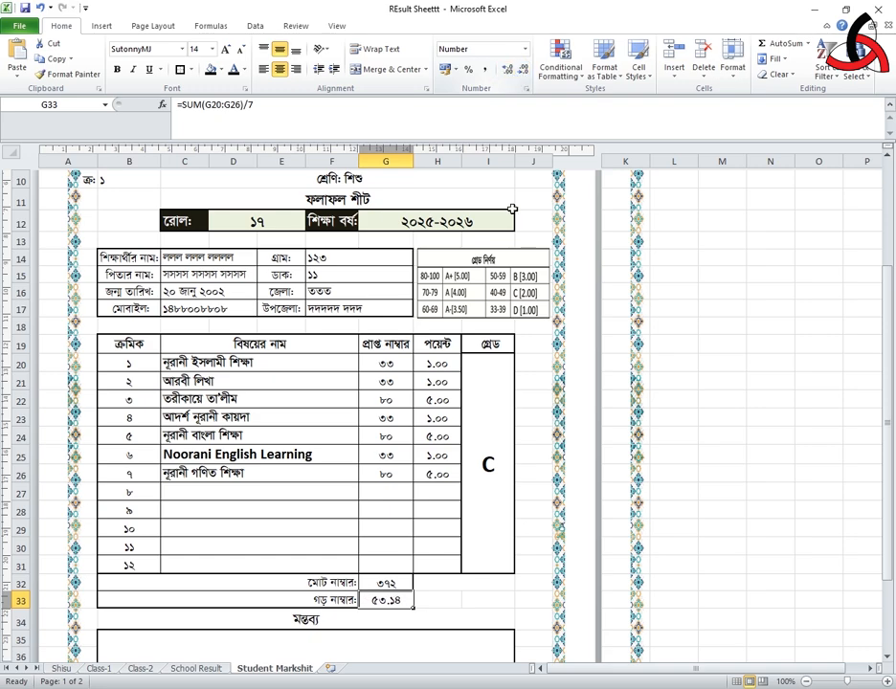
Step: Test the mark sheet with serial numbers 2, 5 and 18 in B10 and look over the filled results
left_click(111, 189)
type("2")
key("Return")
left_click(106, 182)
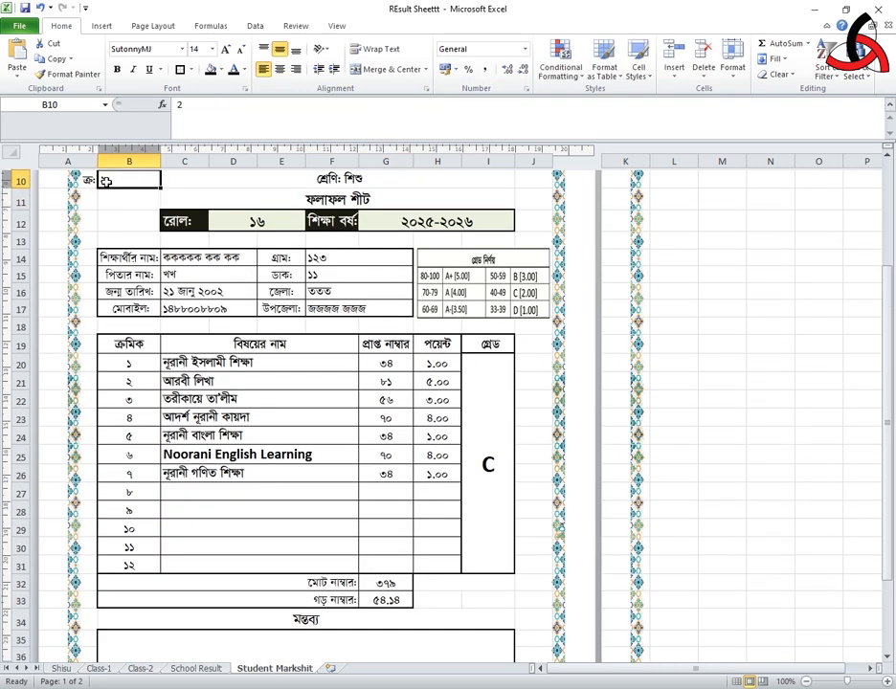
type("5")
key("Return")
left_click(106, 182)
type("18")
key("Return")
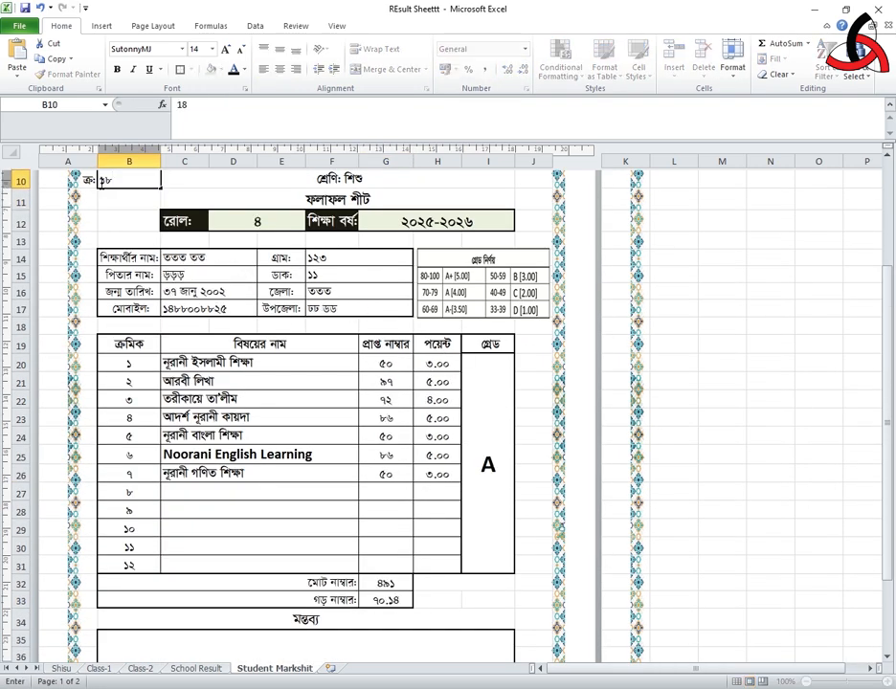
scroll(400, 432, "down", 2)
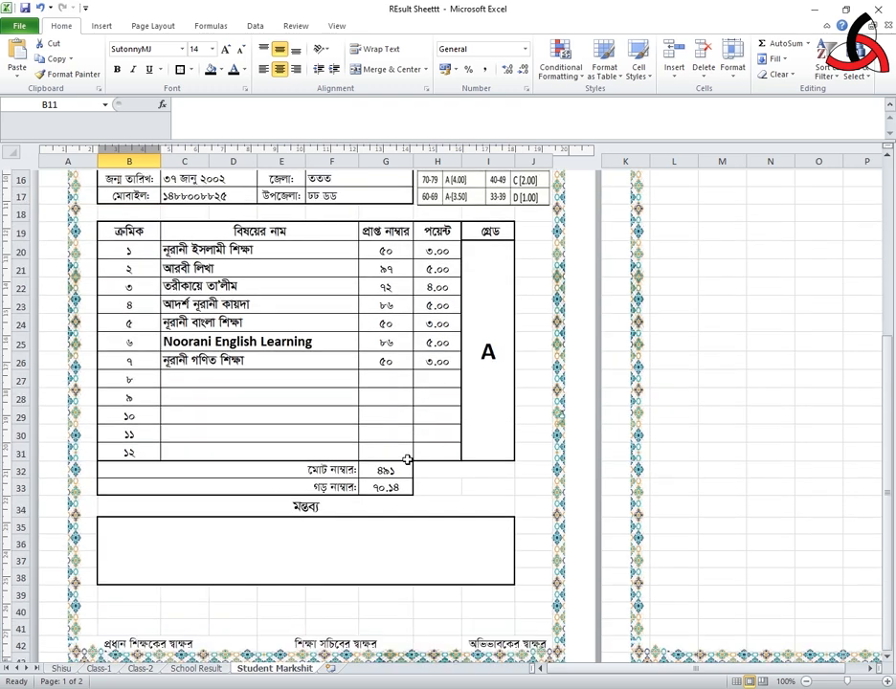
scroll(402, 393, "up", 1)
scroll(404, 395, "up", 1)
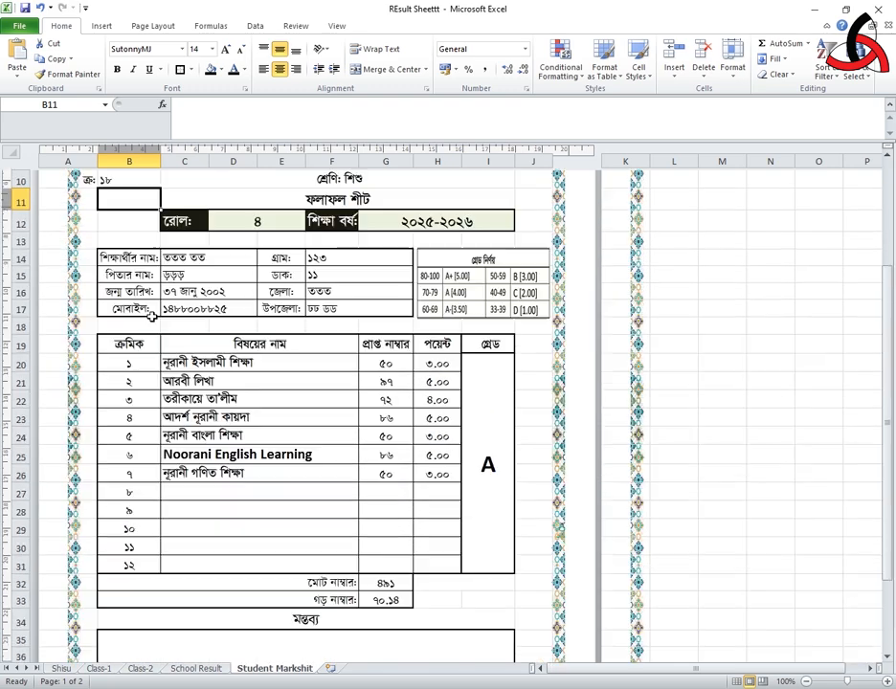
Step: Test the upper serial limit by entering 19 and 20 in B10
left_click(125, 182)
type("19")
key("Return")
left_click(124, 181)
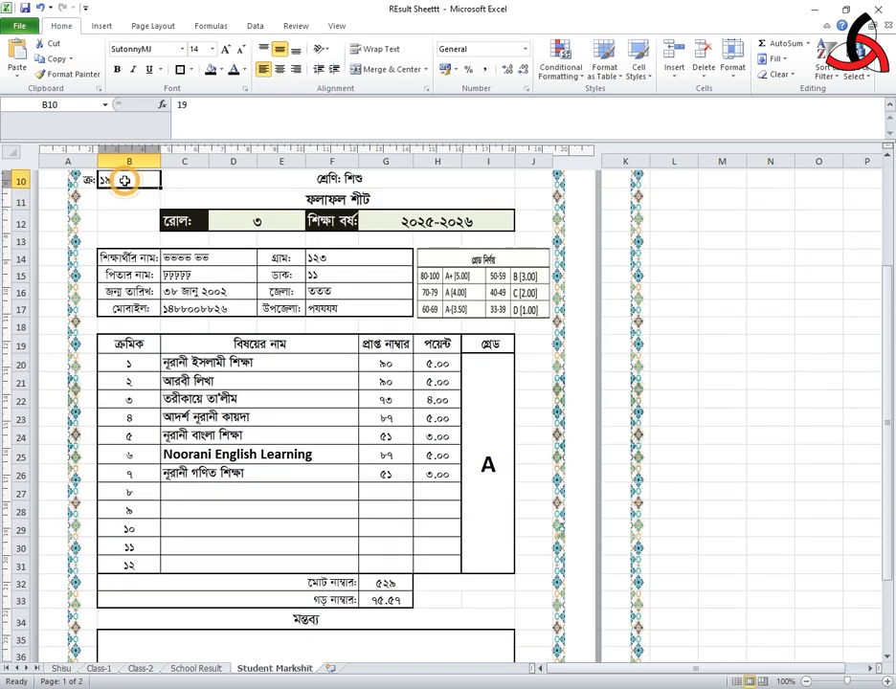
type("20")
key("Return")
Step: Test serial number 0 in B10, followed by serial number 1
left_click(125, 181)
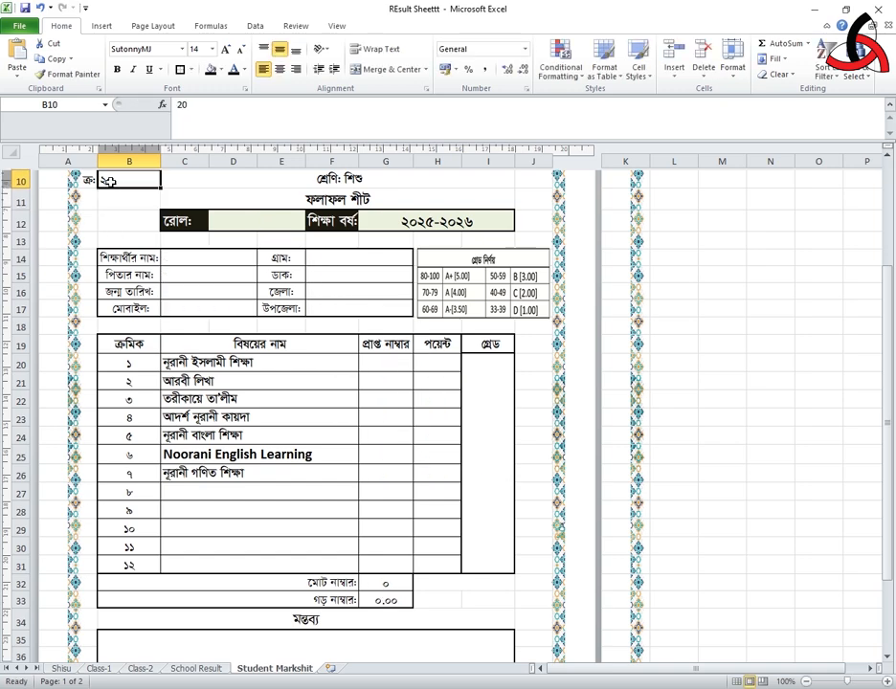
type("01")
key("Return")
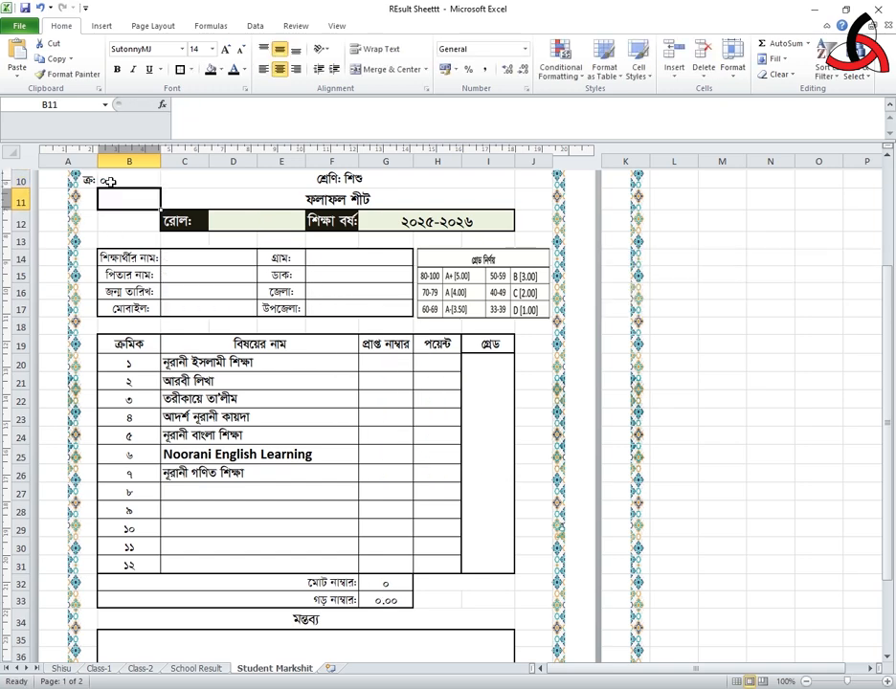
left_click(117, 185)
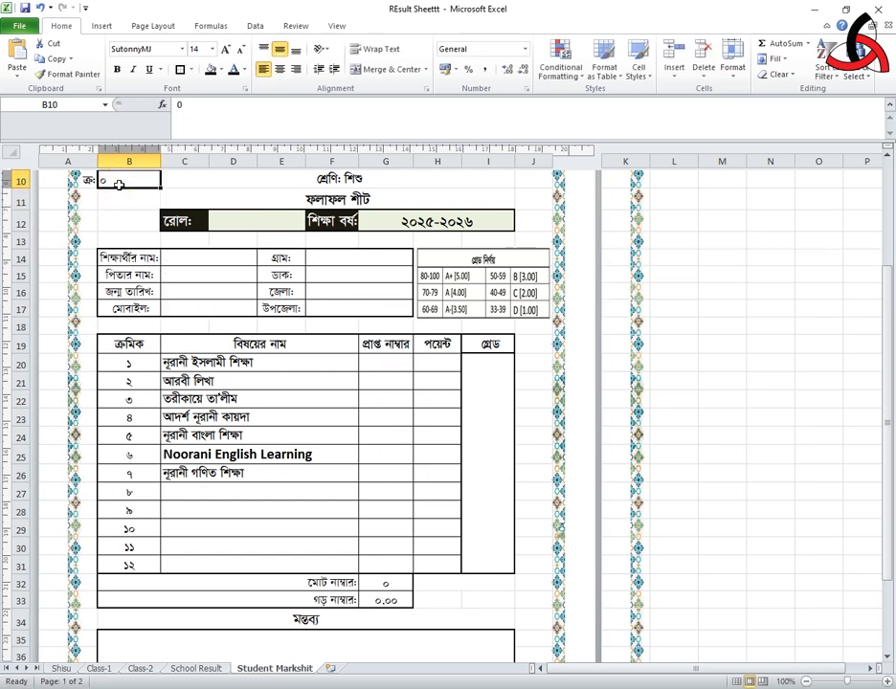
type("1")
key("Return")
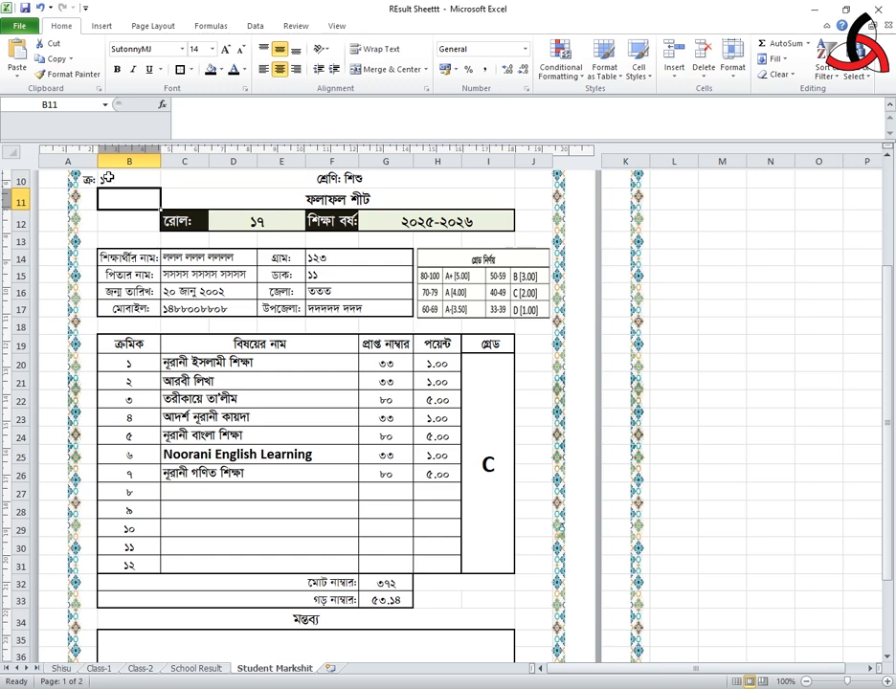
Step: Set the serial number in B10 to 19, check the mark sheet's print preview and return to the worksheet
left_click(117, 185)
scroll(163, 268, "up", 2)
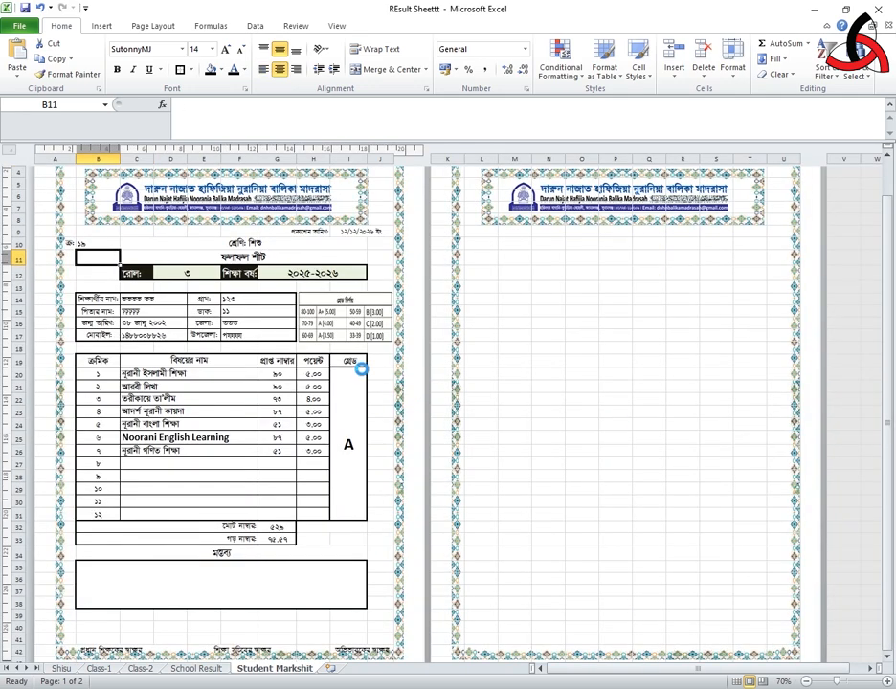
key("ctrl+p")
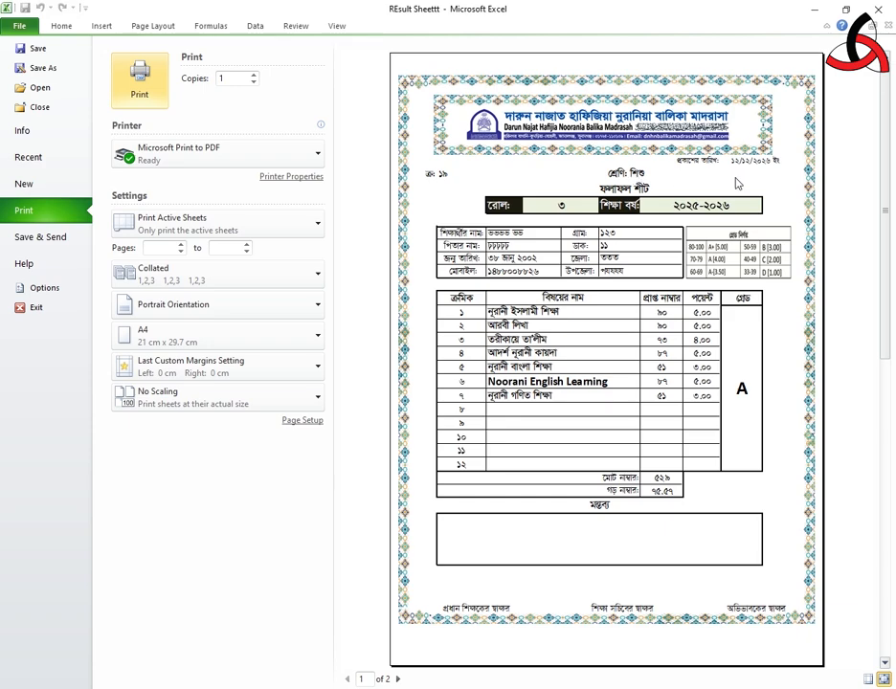
left_click(59, 27)
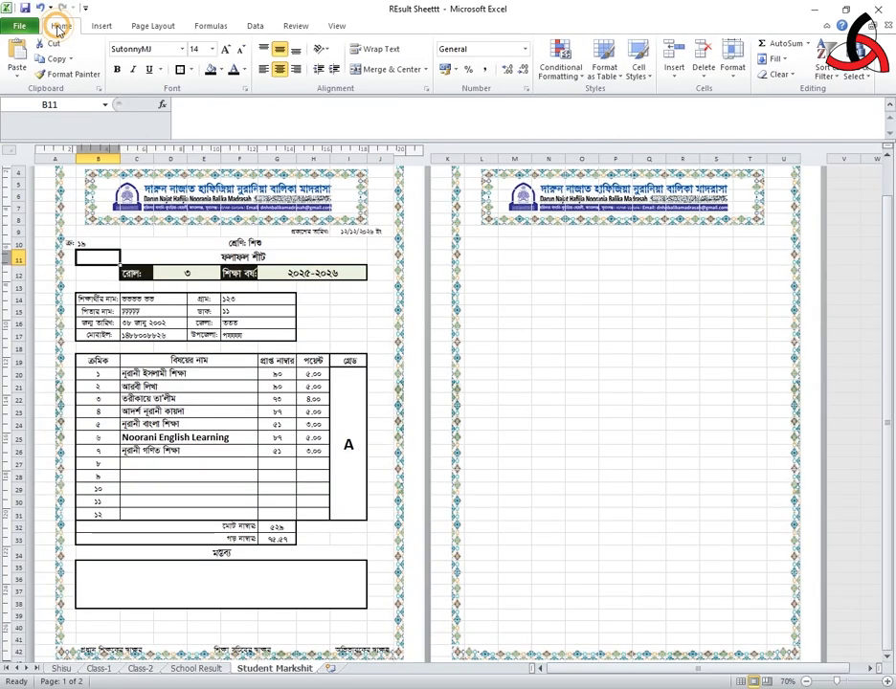